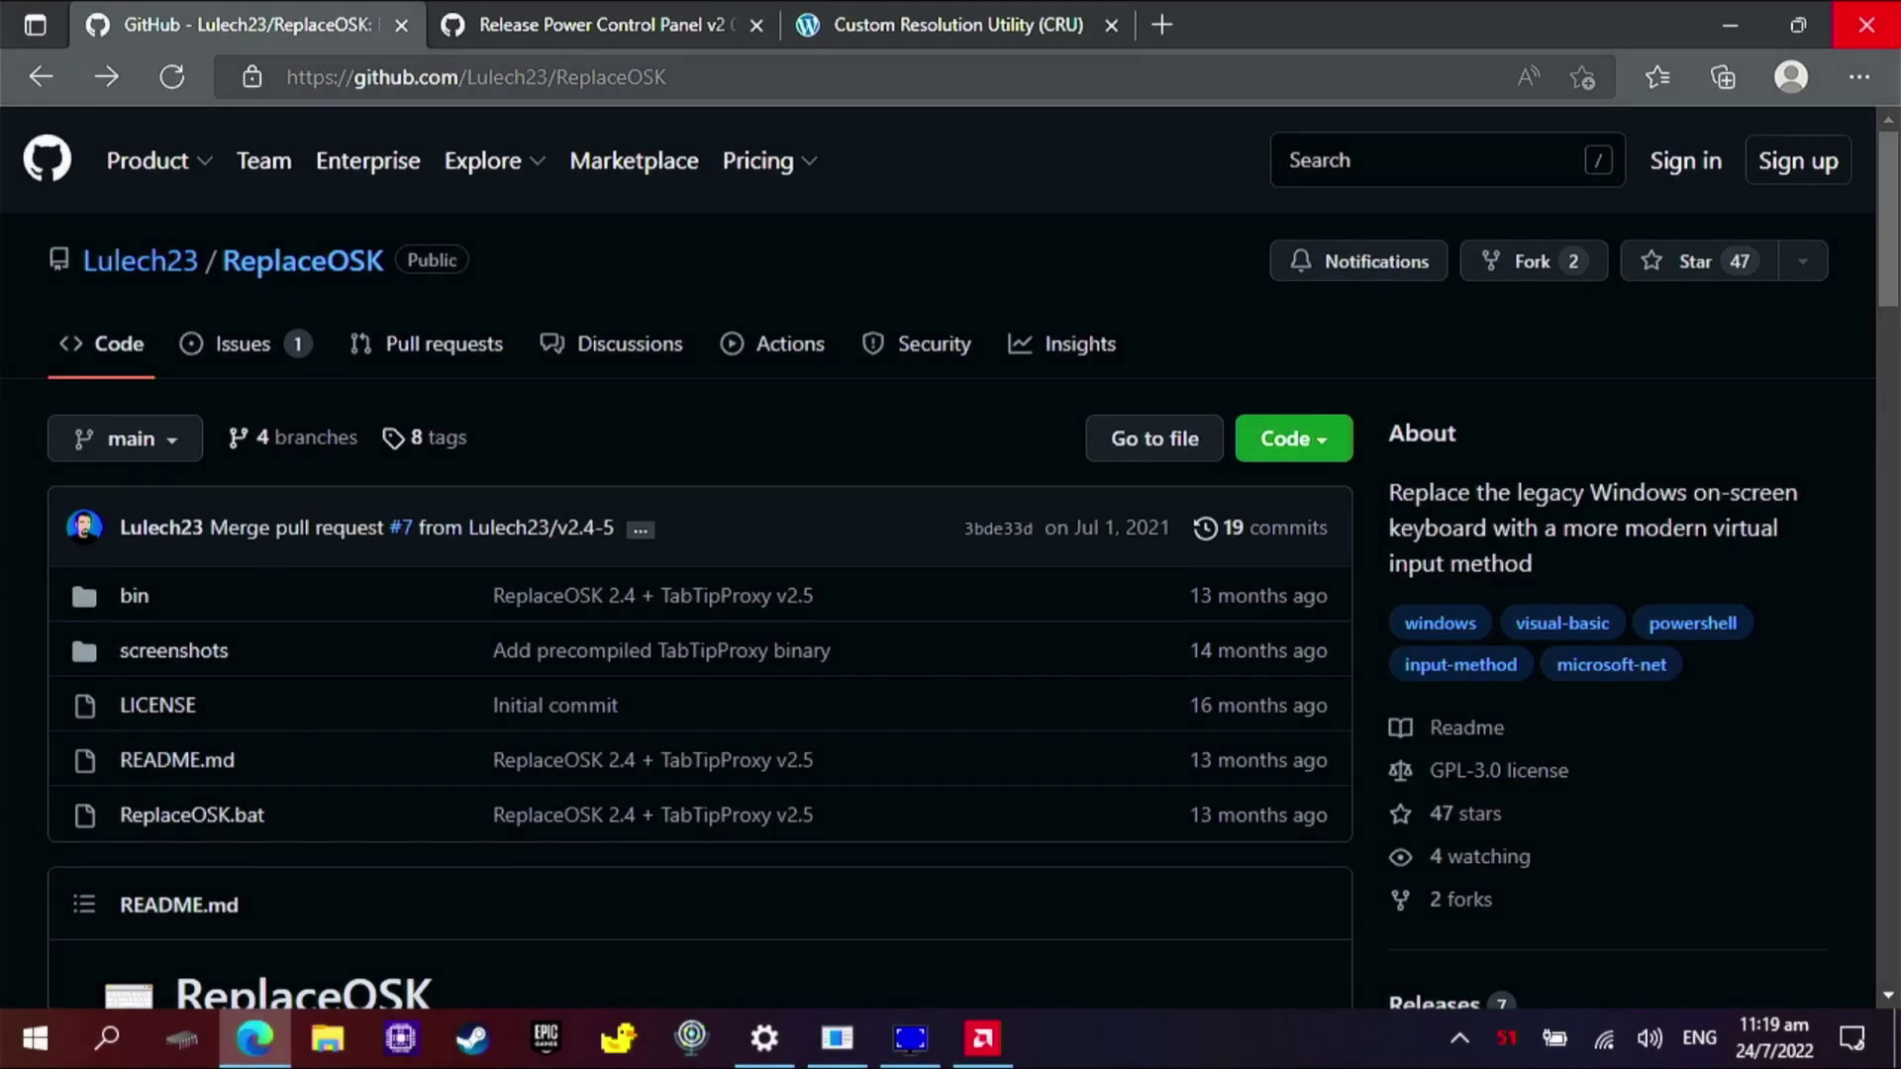
- Download ReplaceOSK.bat from the latest release of the ReplaceOSK repository
scroll(951, 555, "down", 5)
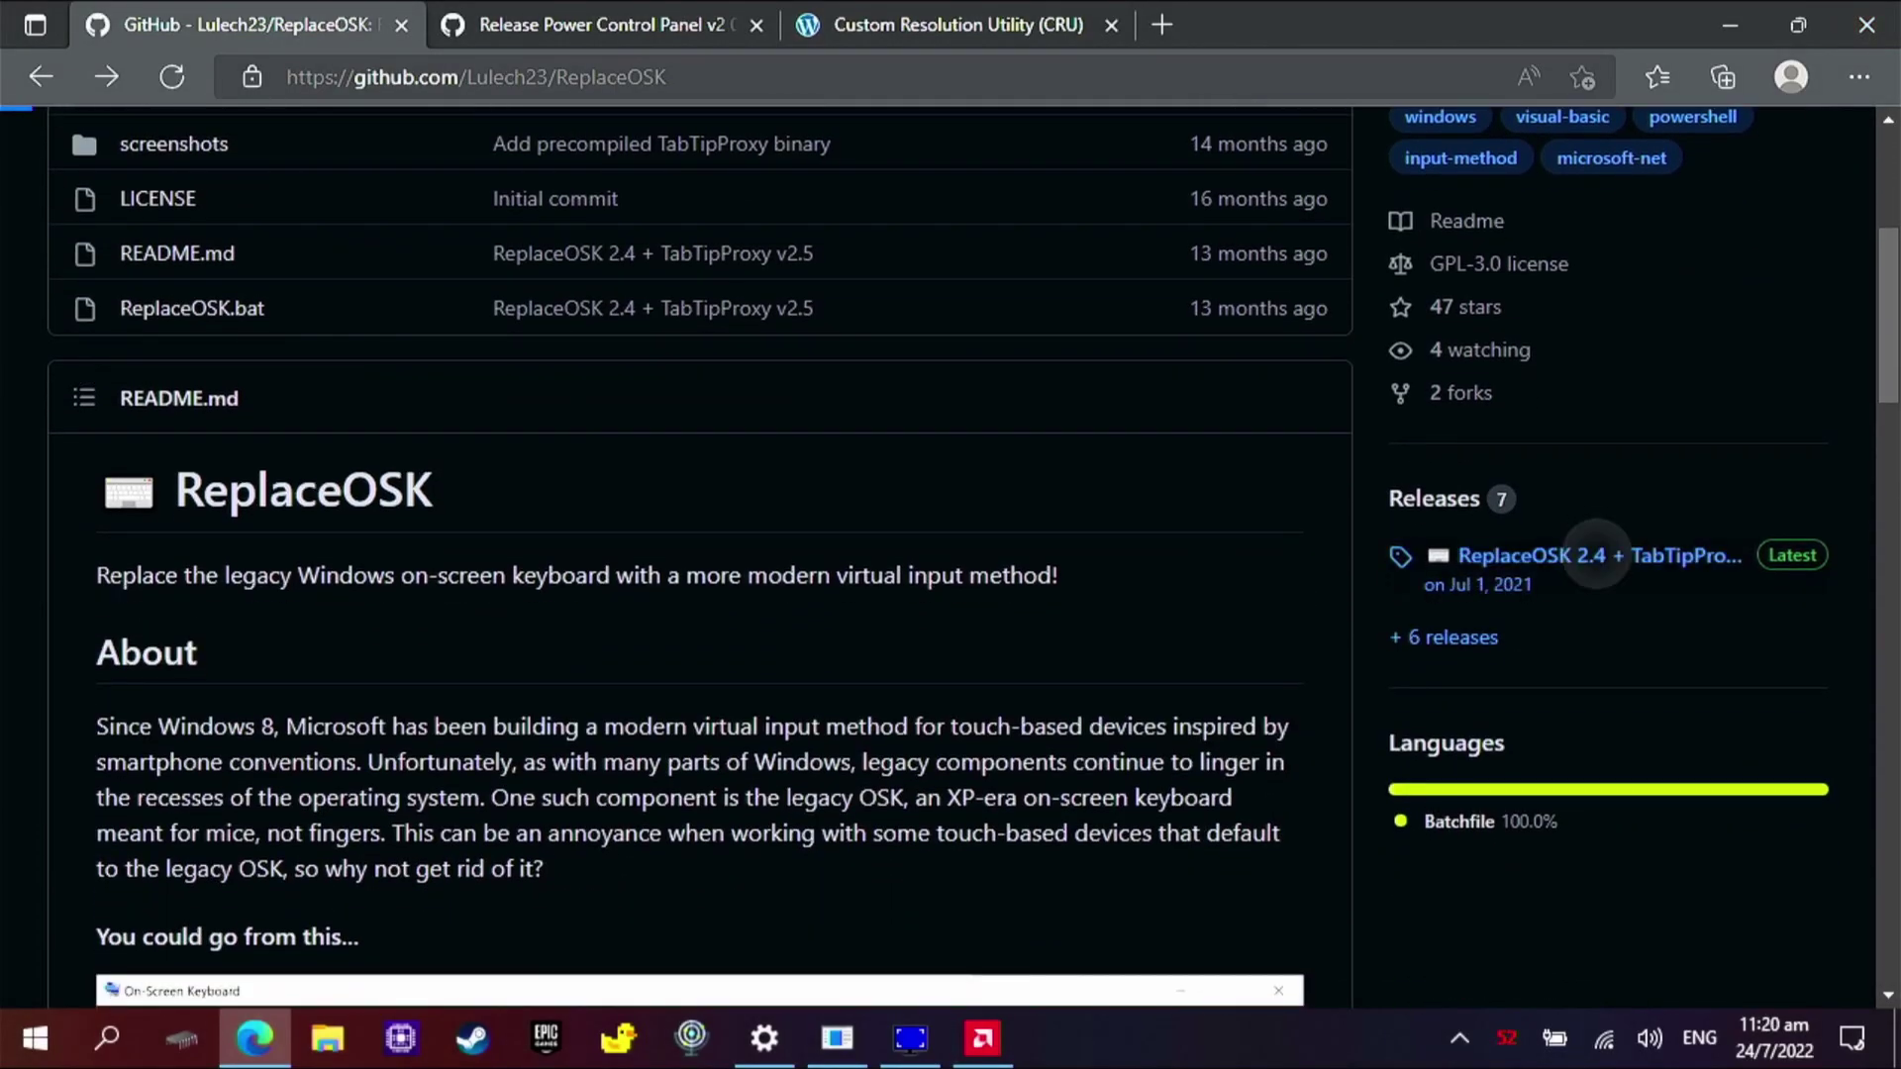
left_click(1584, 555)
scroll(950, 554, "down", 4)
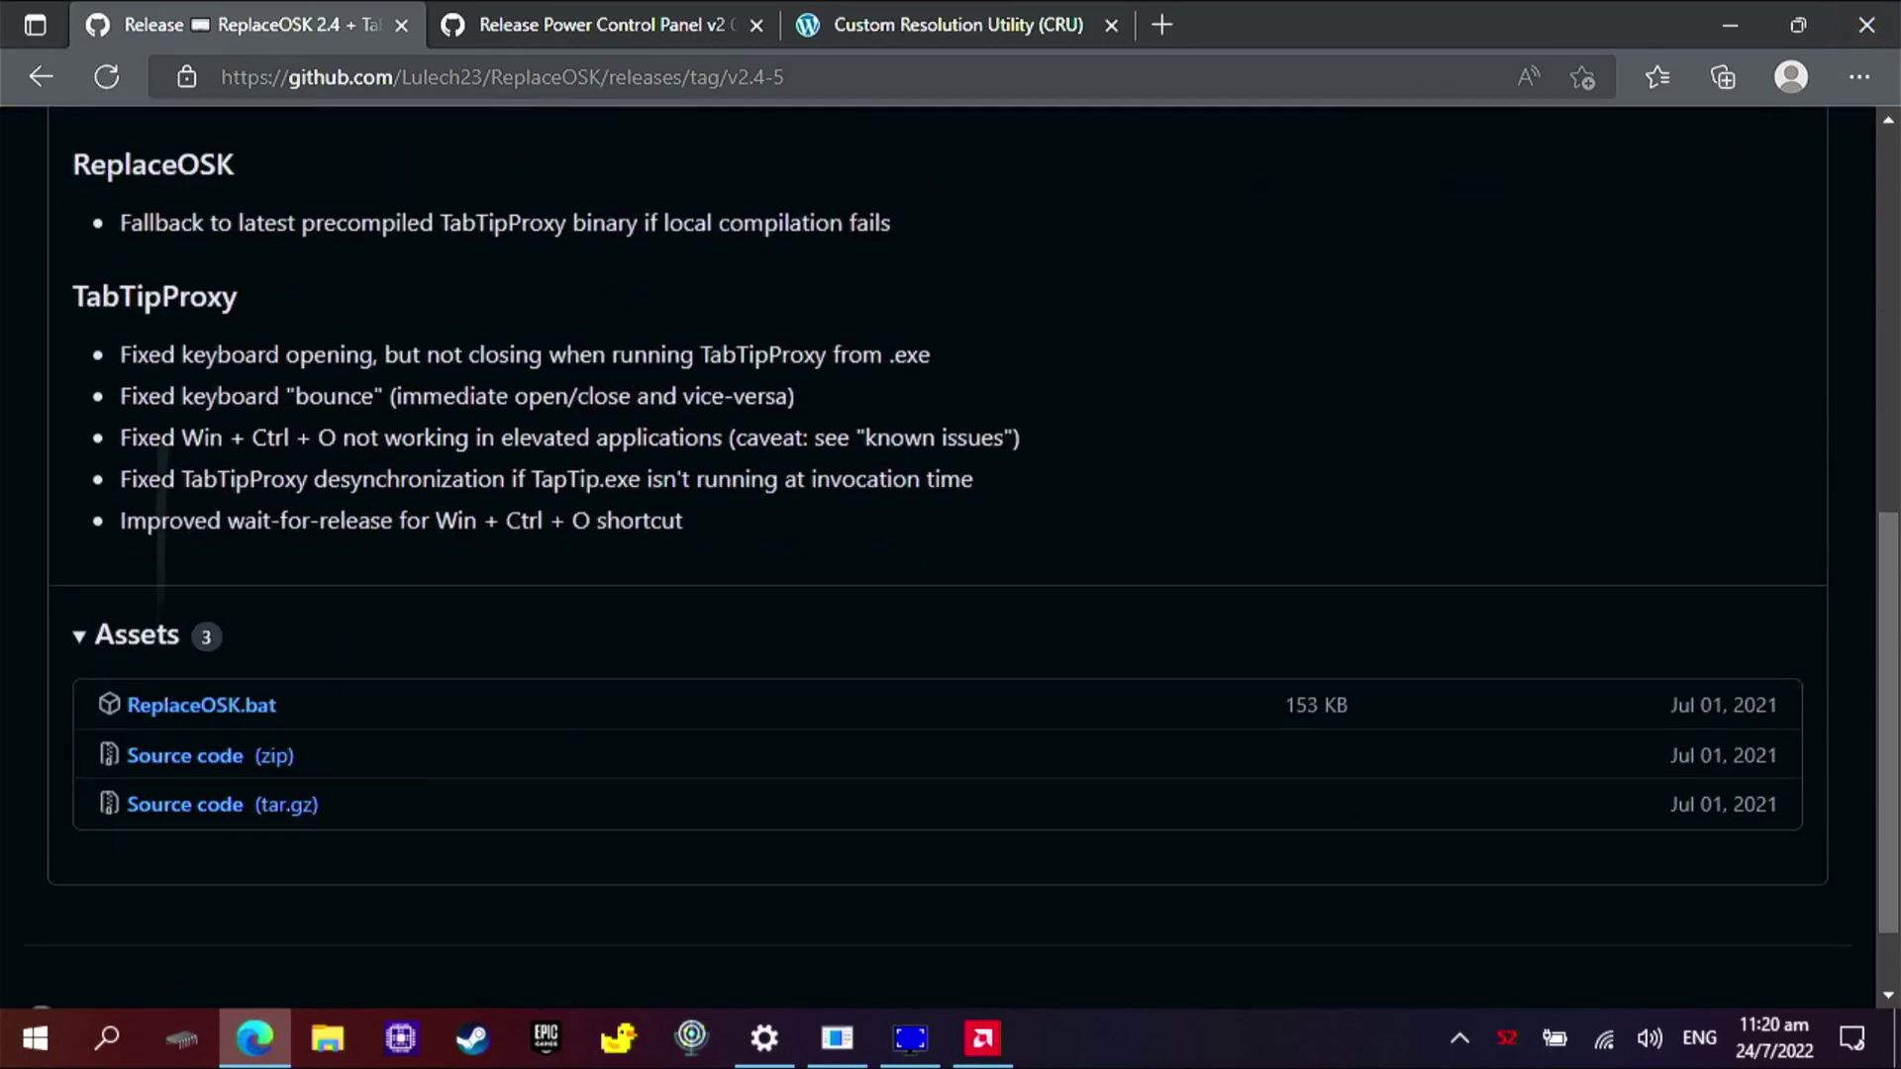
left_click(202, 598)
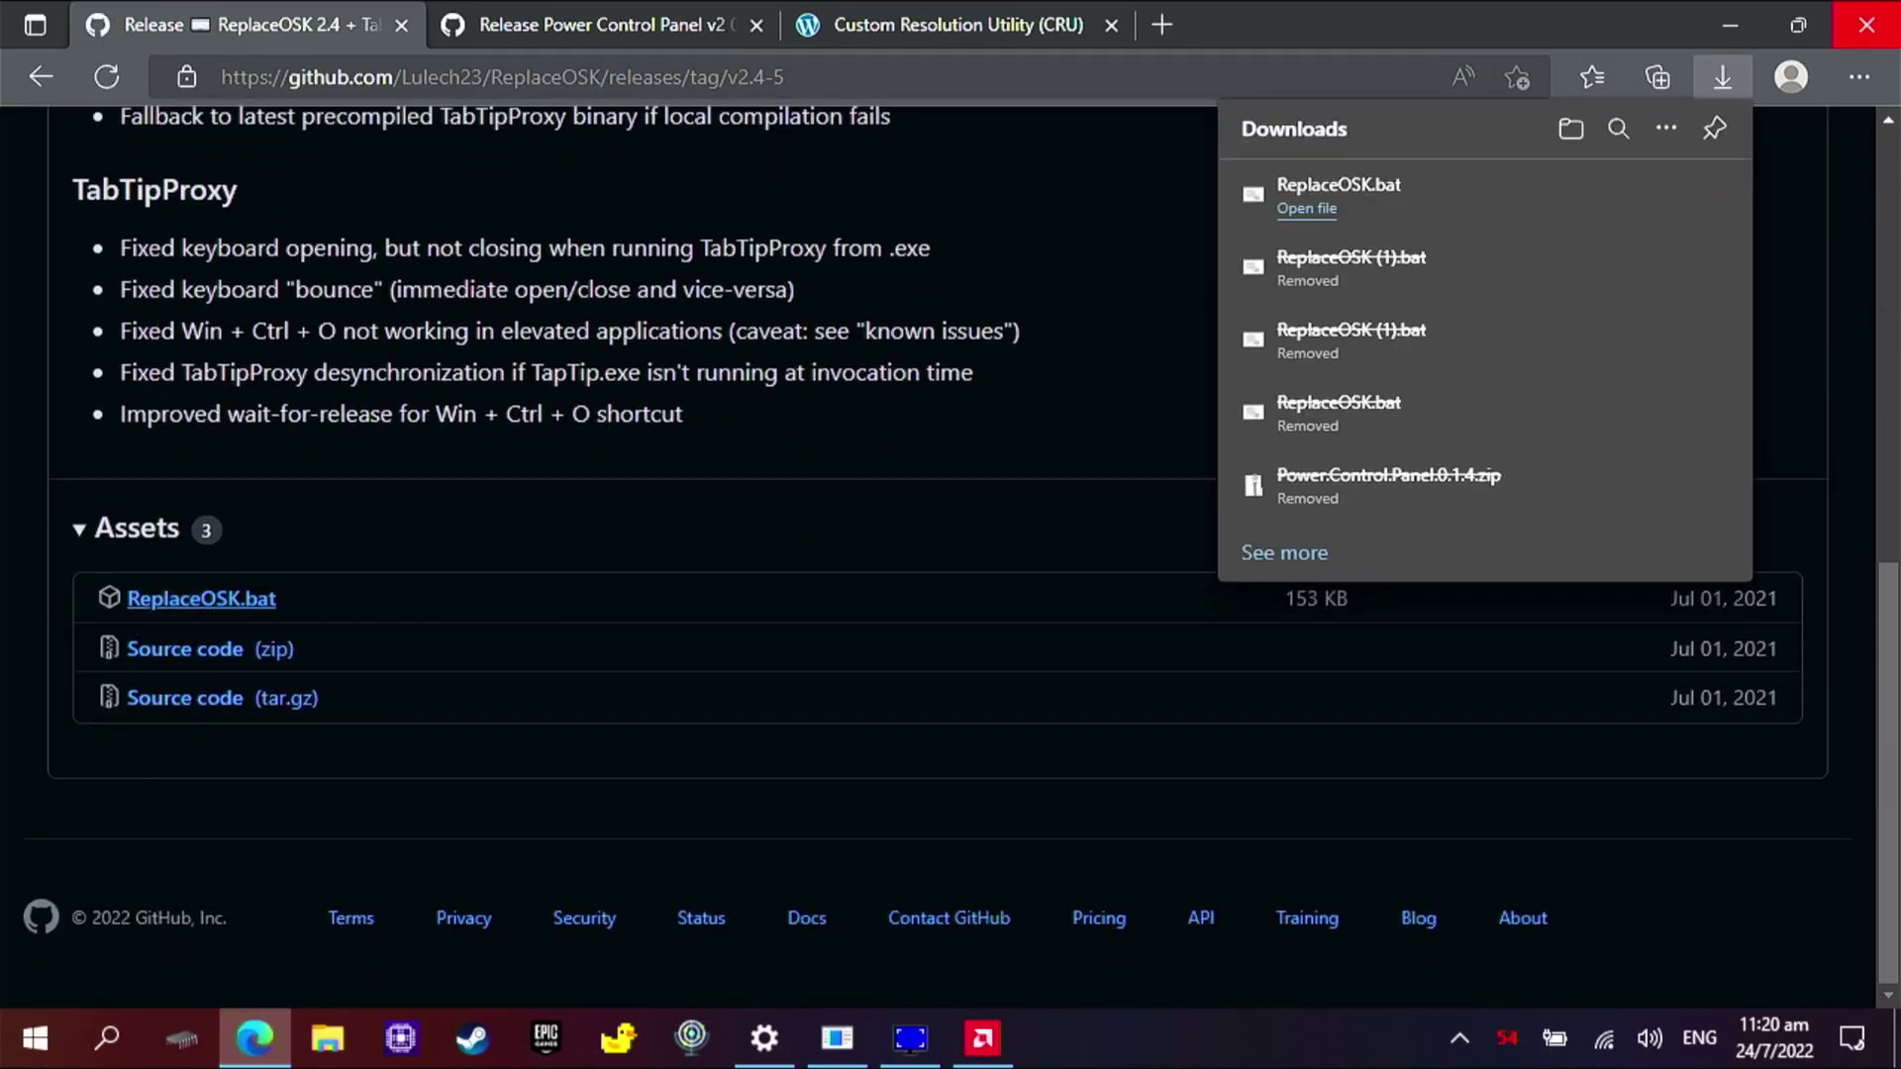
- Run the downloaded ReplaceOSK.bat and test it by showing and hiding the touch keyboard
left_click(1307, 209)
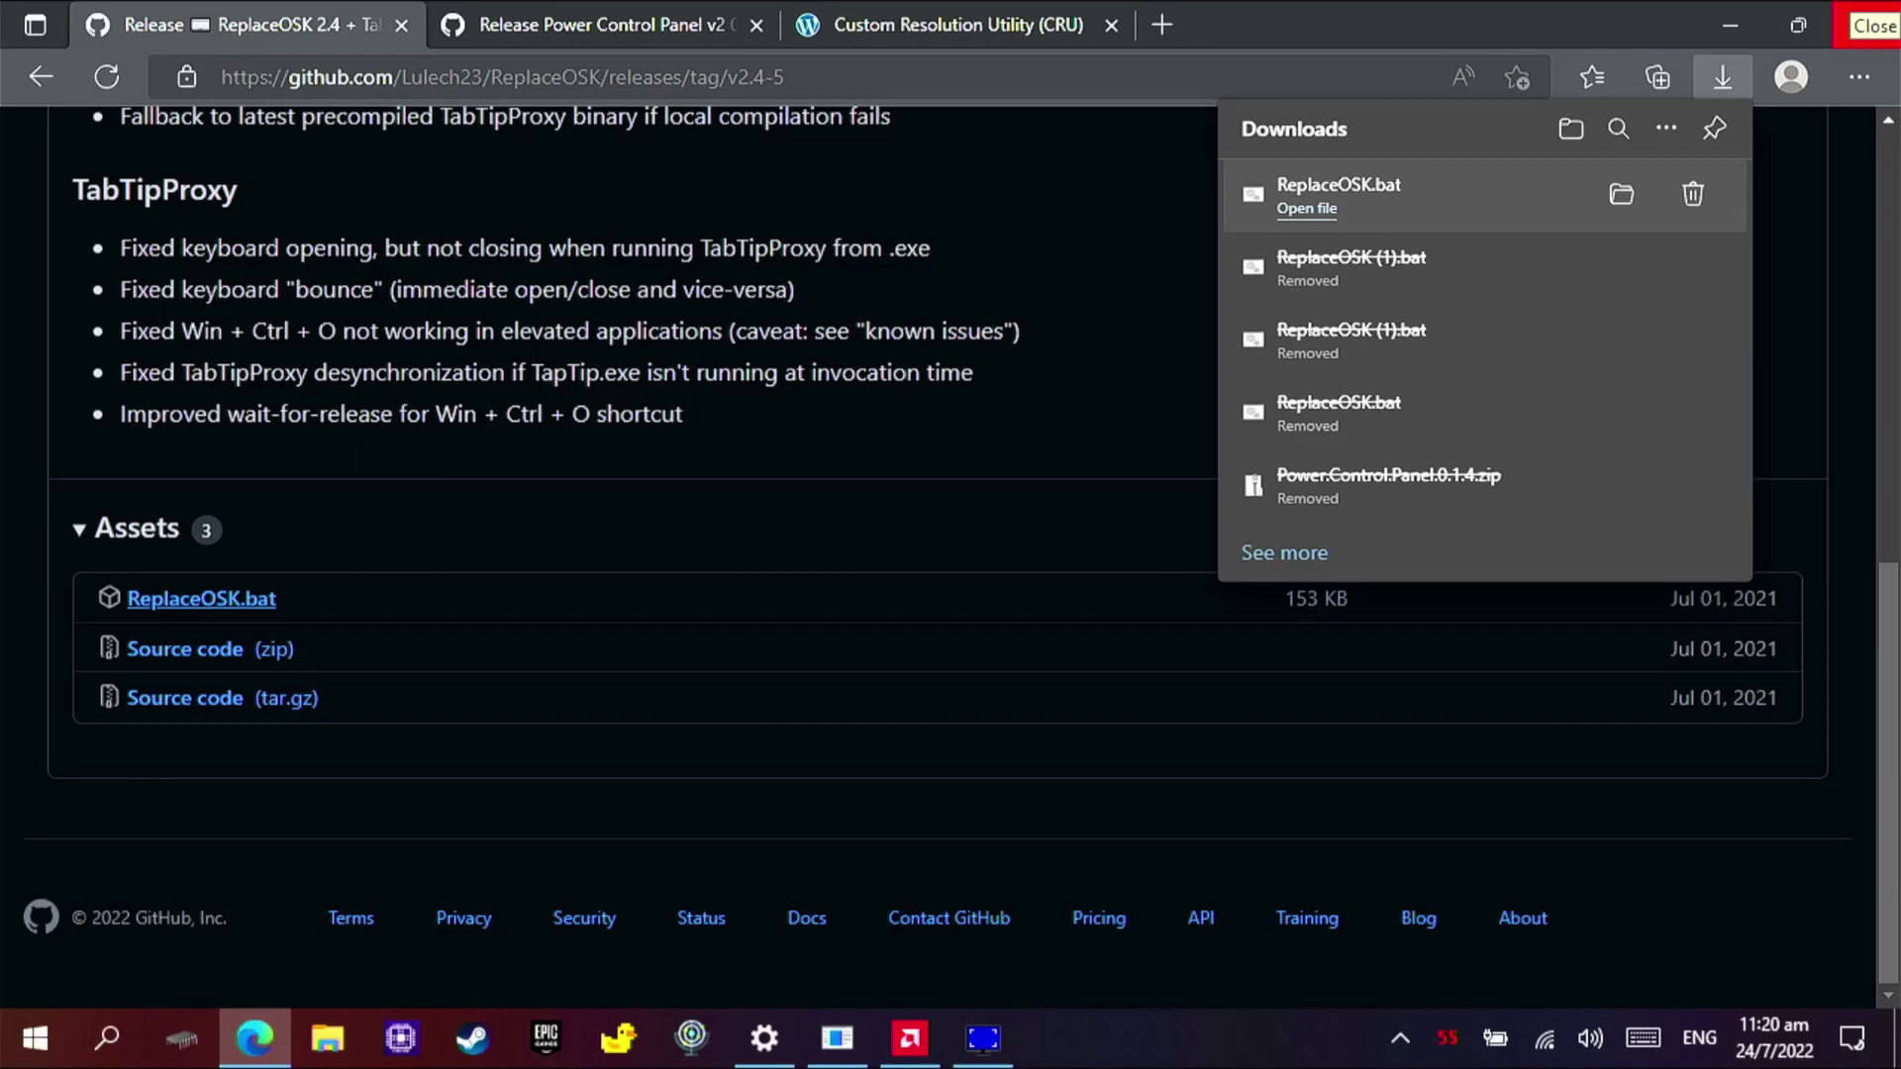
key("super+ctrl+o")
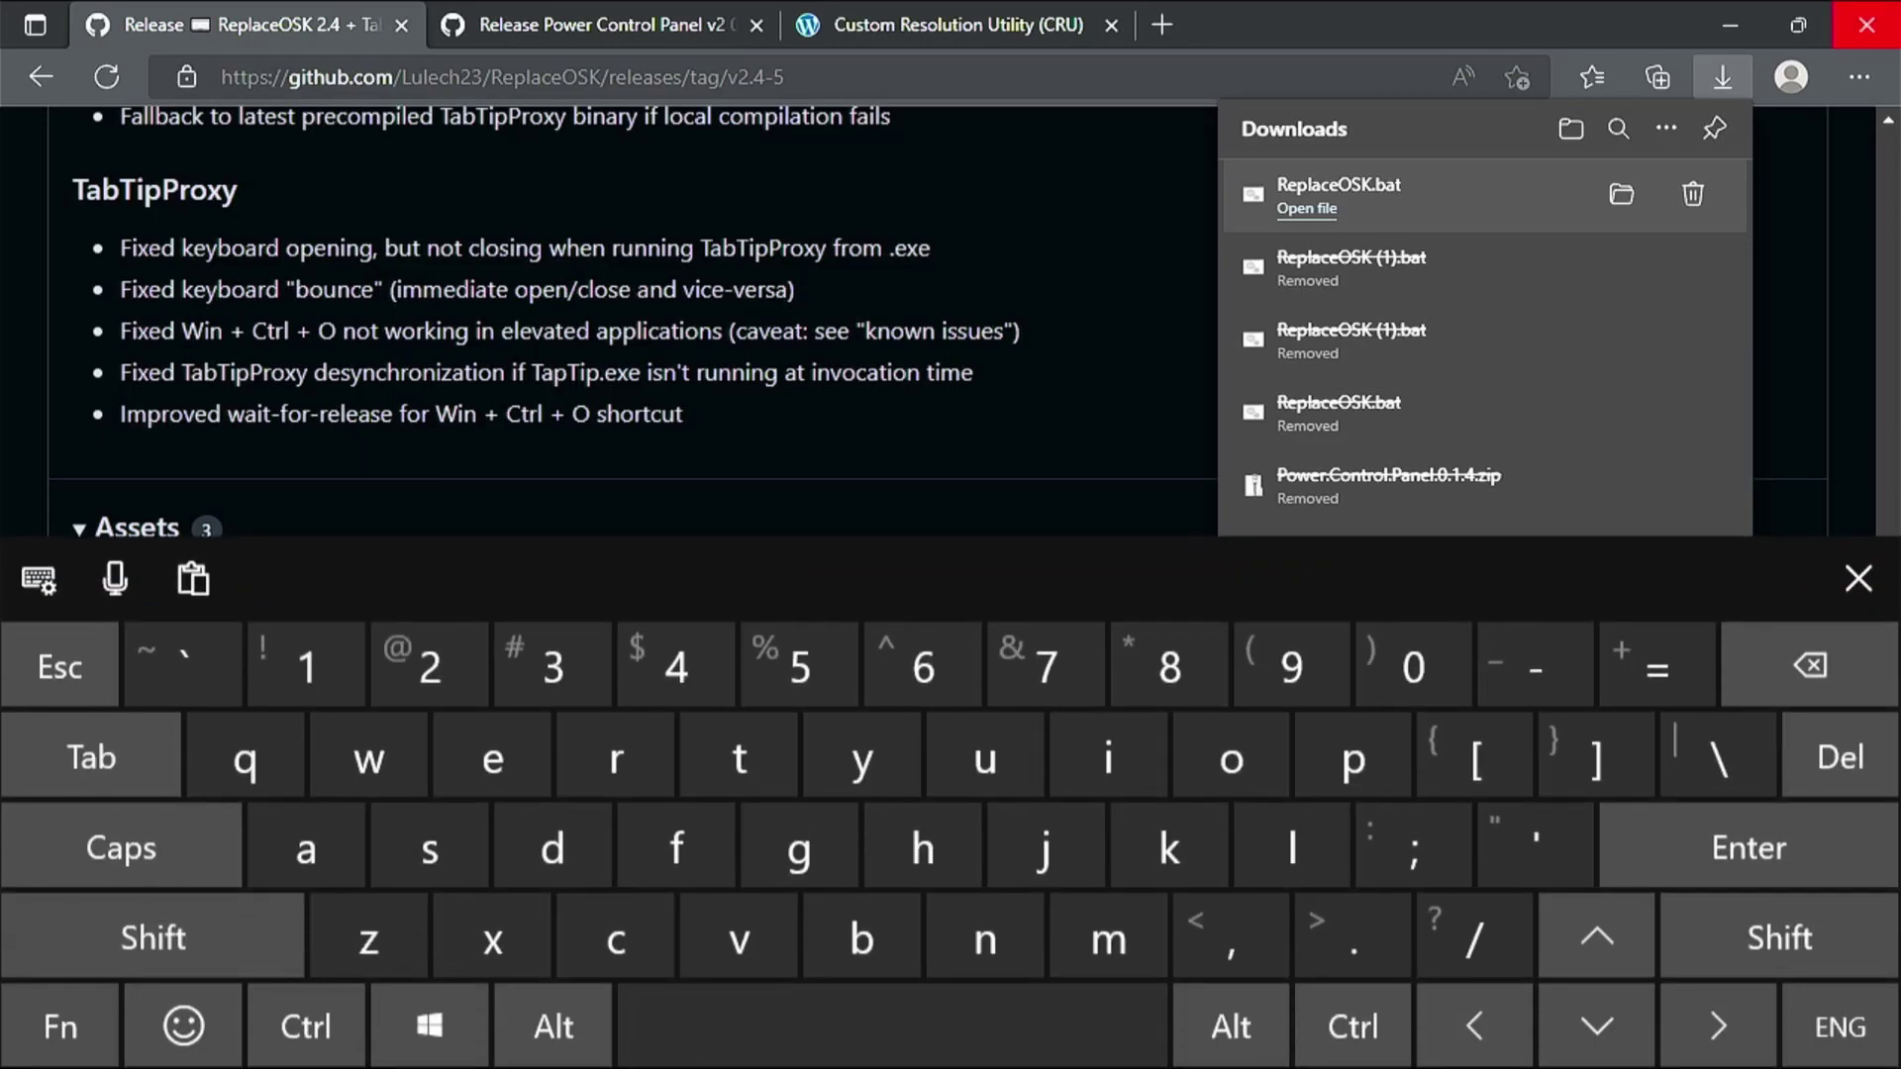
key("super+ctrl+o")
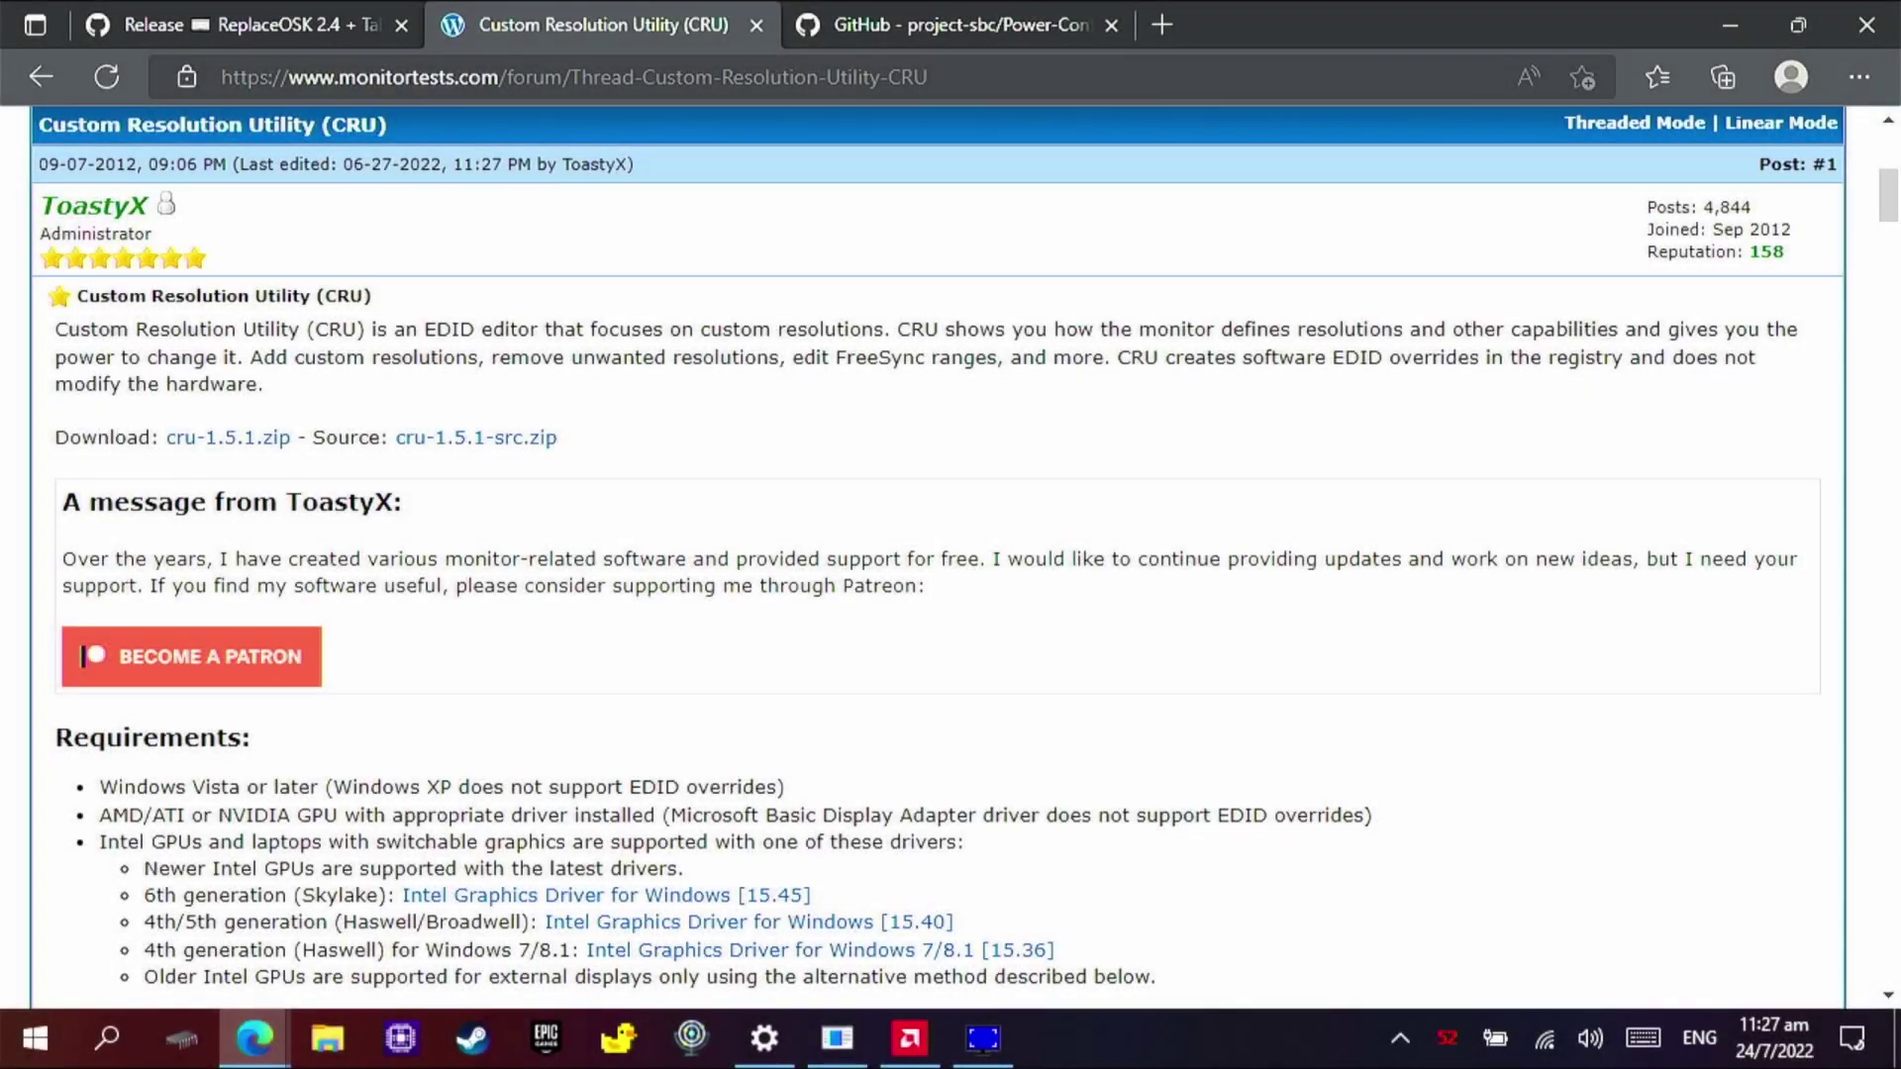
- Download cru-1.5.1.zip from the Custom Resolution Utility page and launch CRU from the cru-1.5 folder in Downloads
left_click(228, 438)
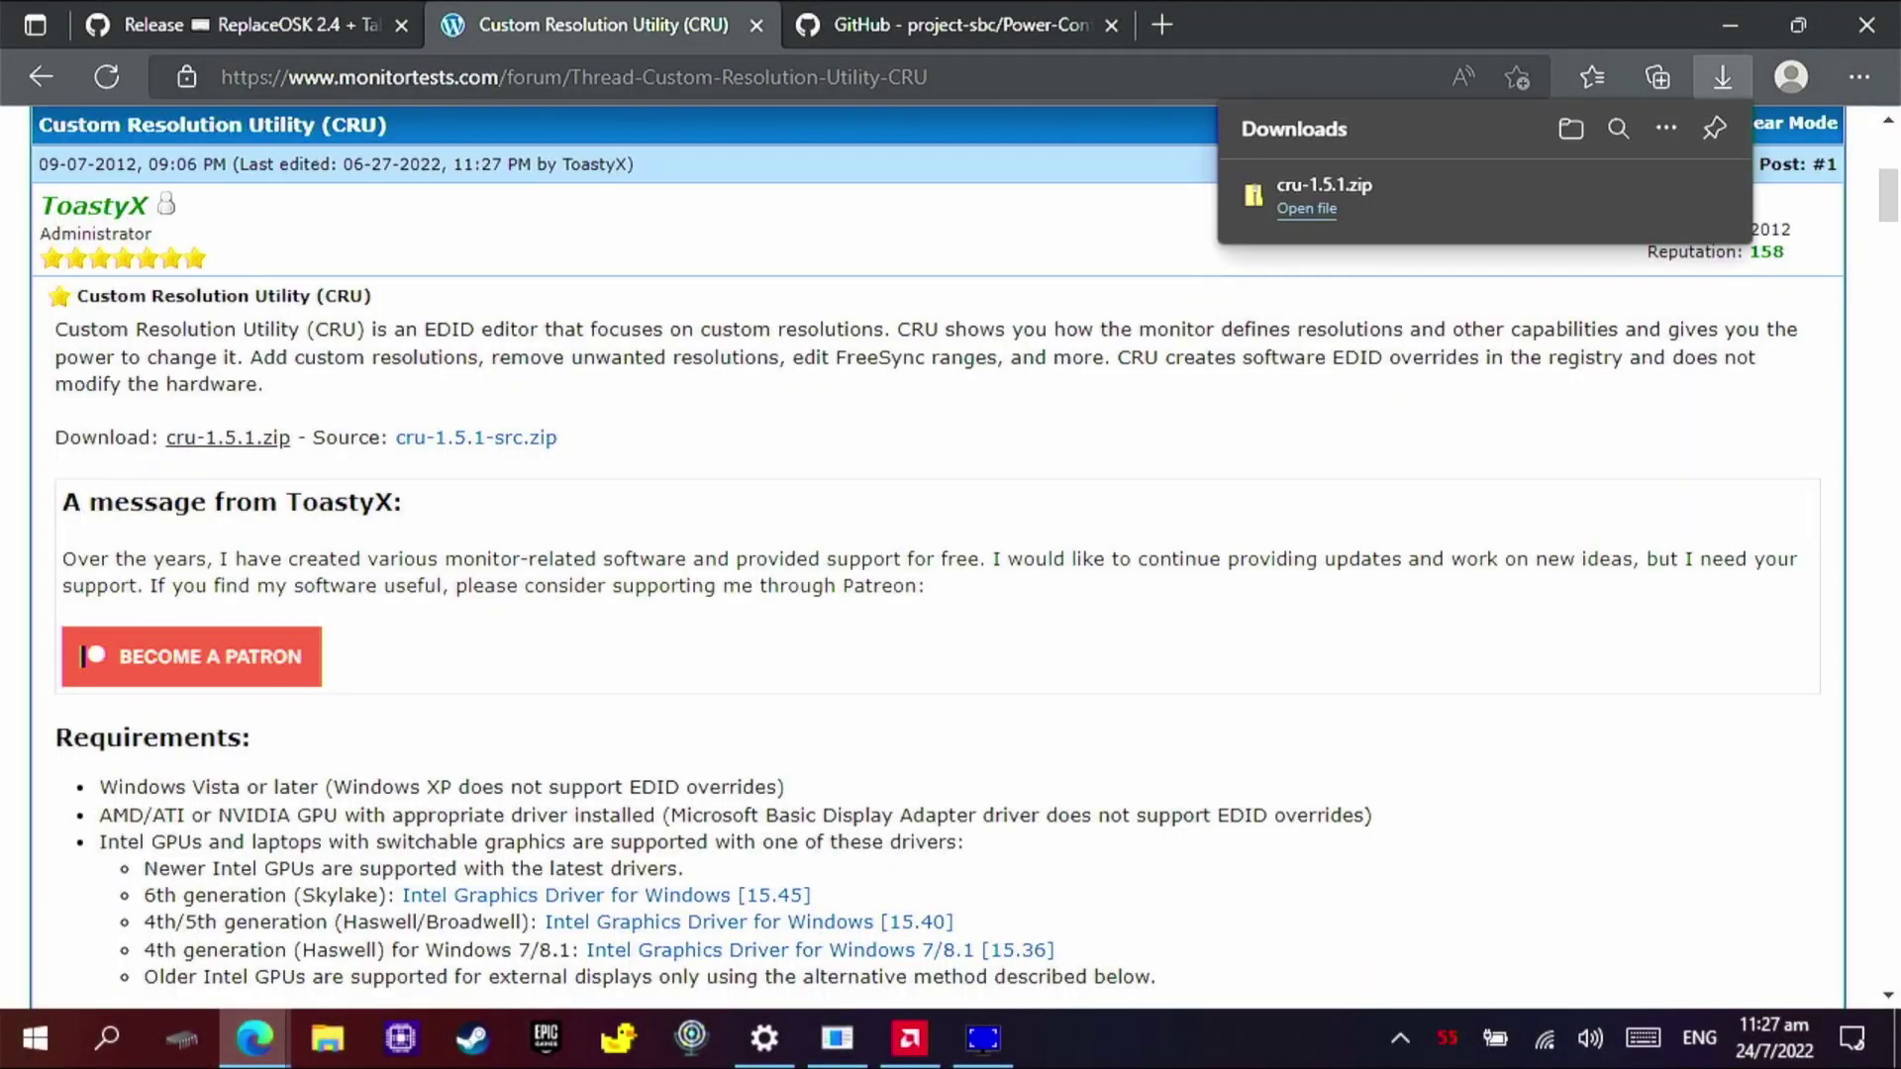
left_click(328, 1039)
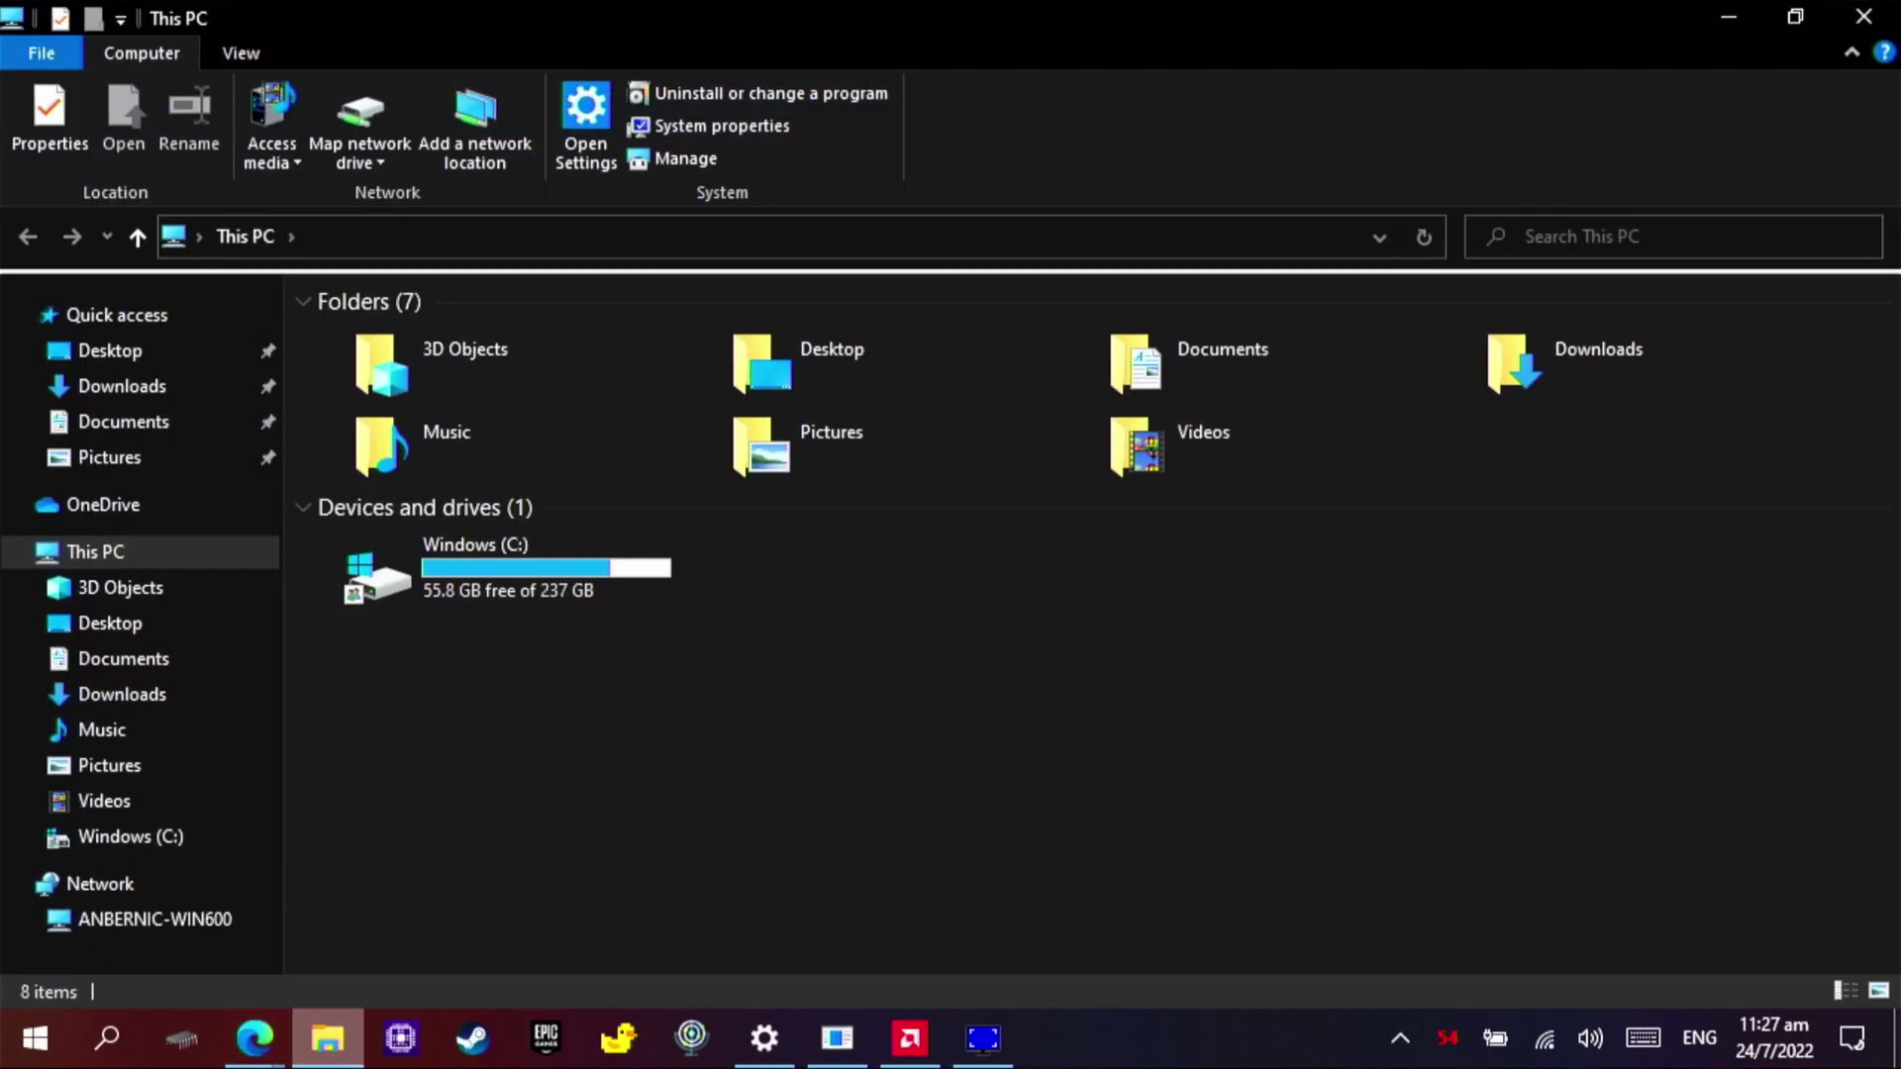
left_click(122, 386)
double_click(392, 659)
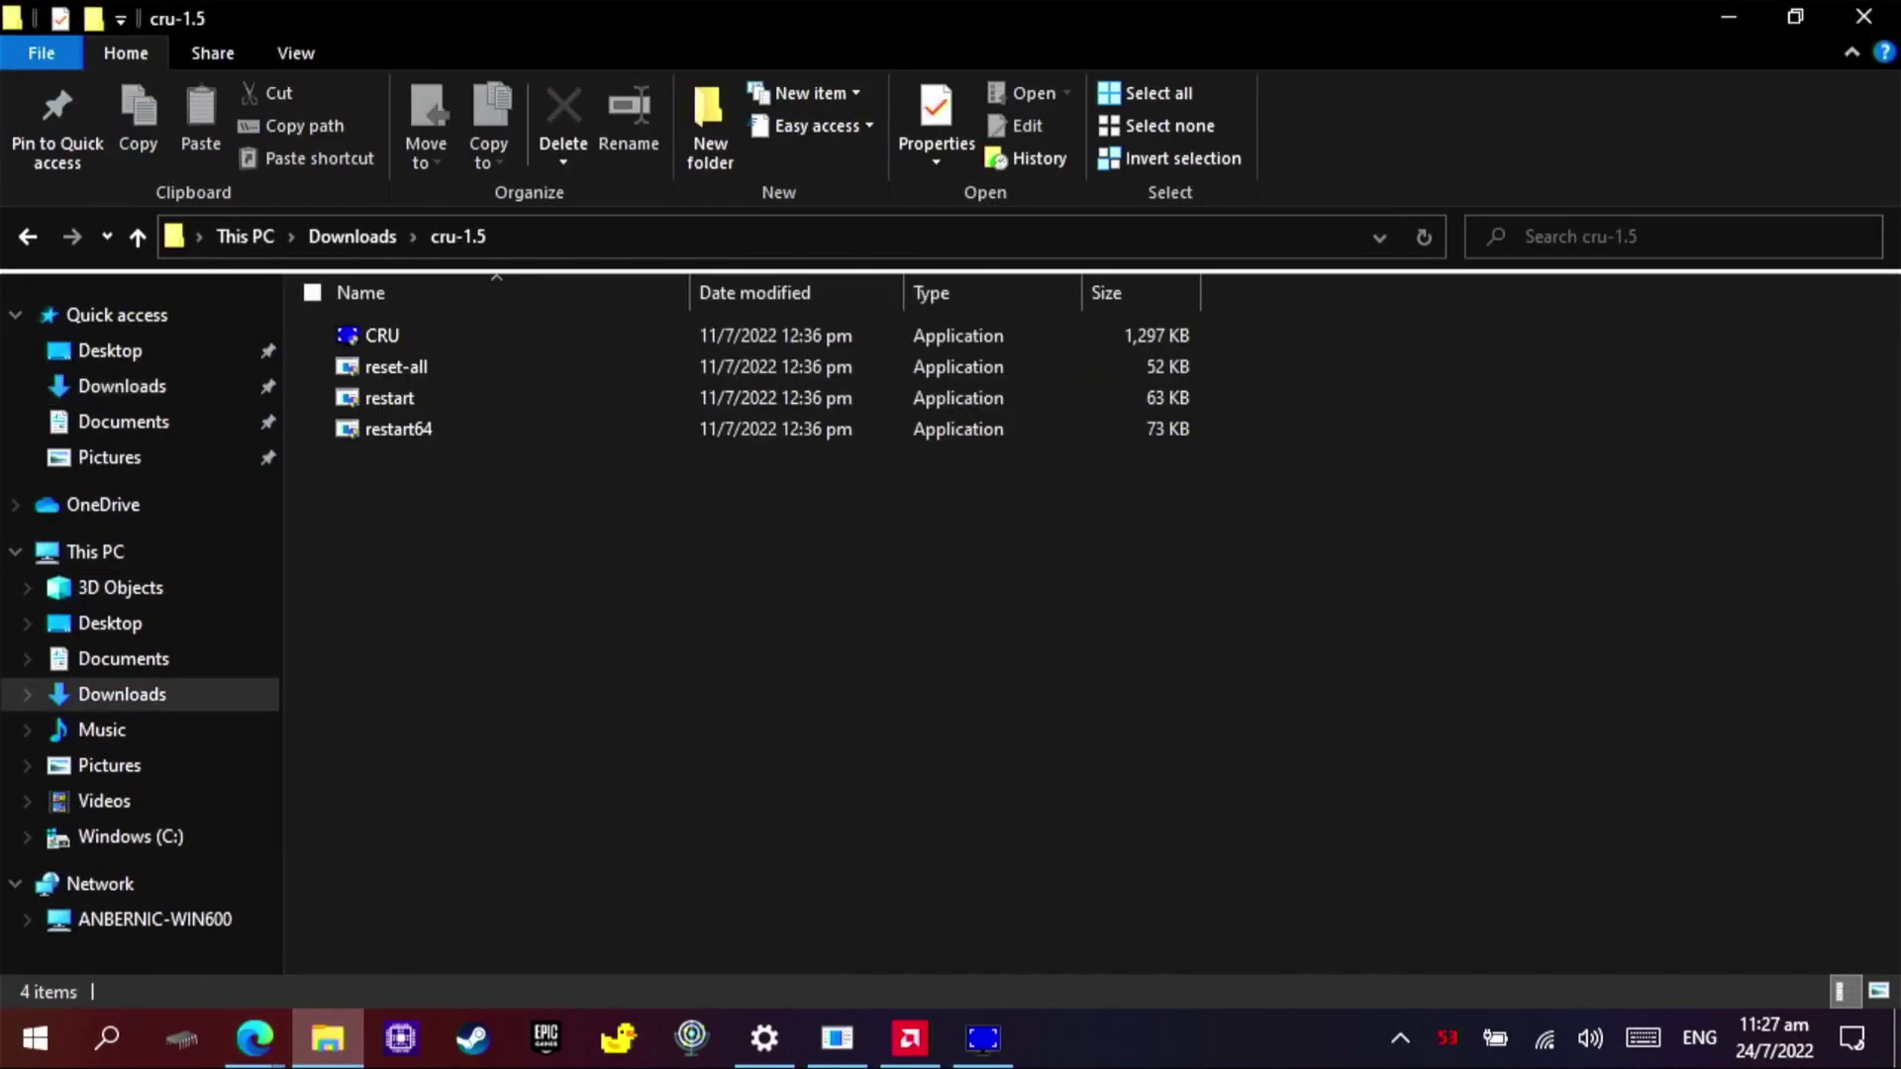
left_click(382, 336)
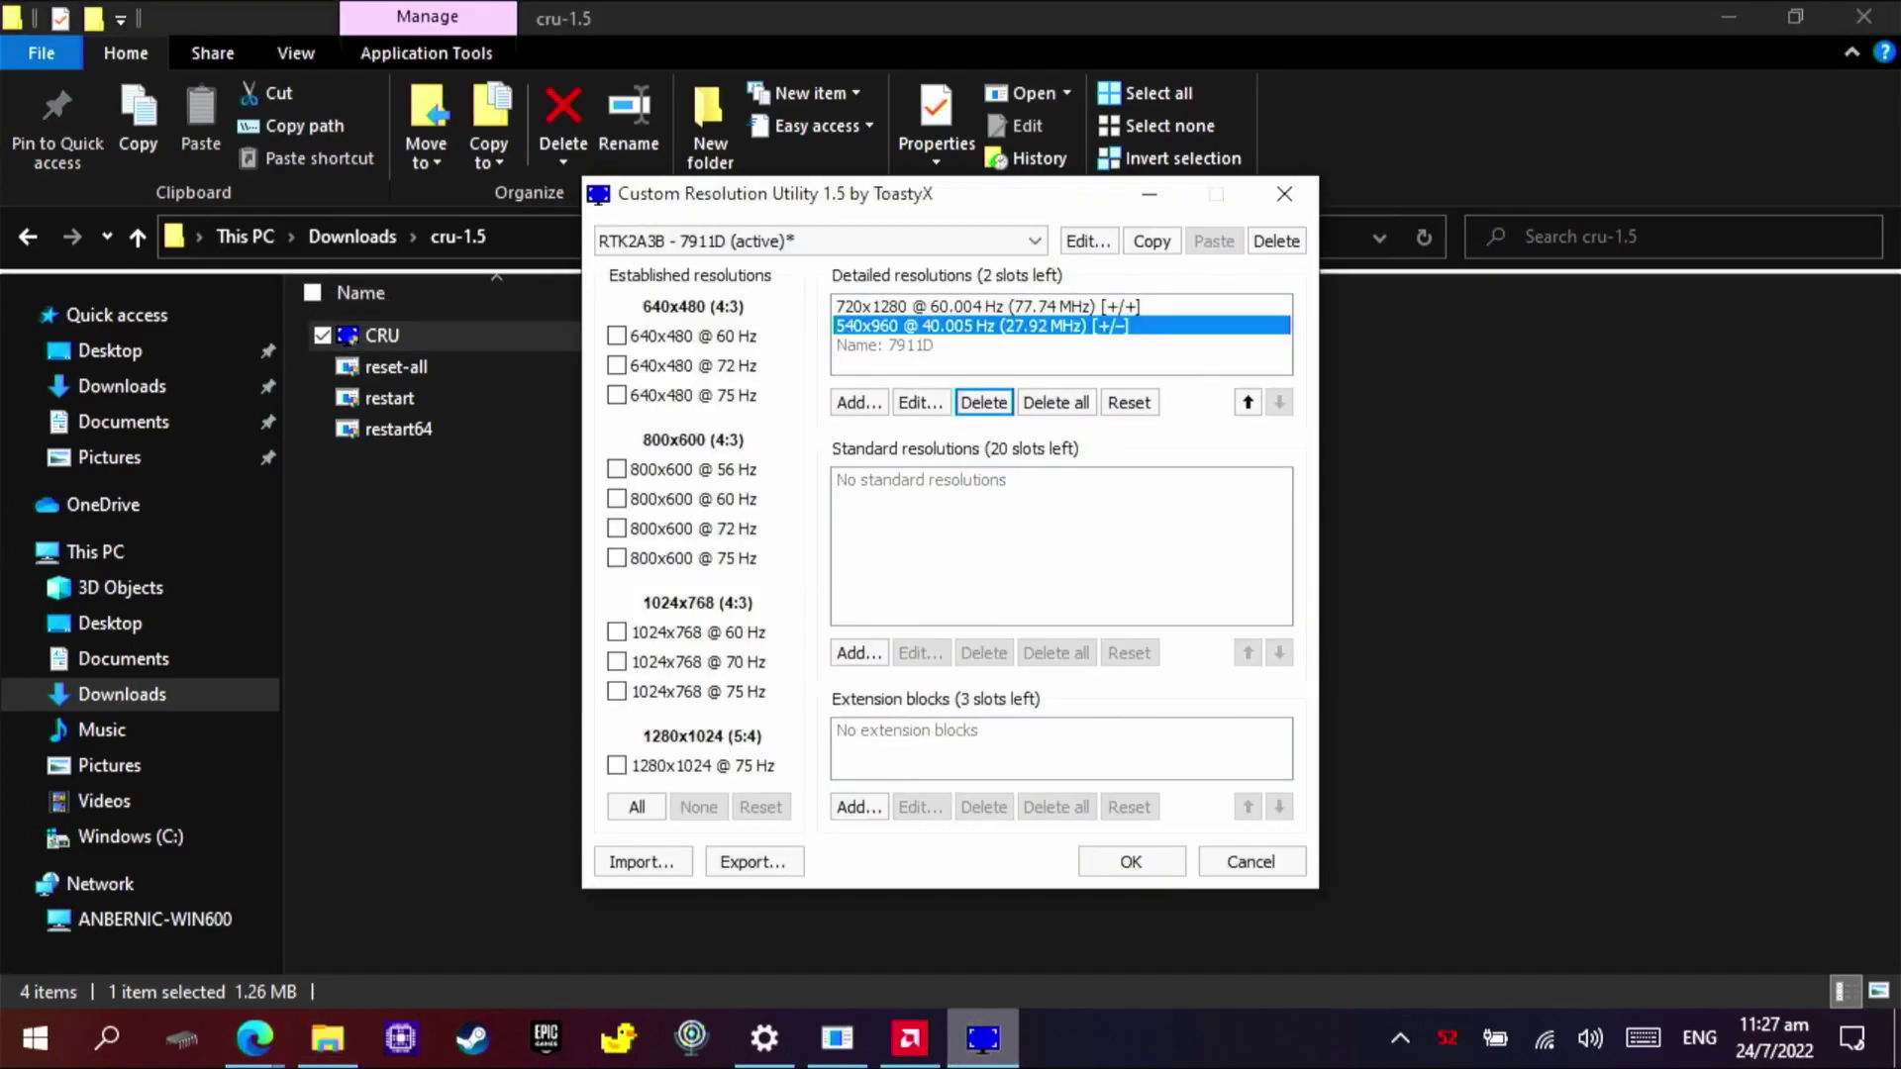
- Add a 720x1280 detailed resolution with a 40 Hz refresh rate and move it to the top of the detailed resolutions
left_click(988, 307)
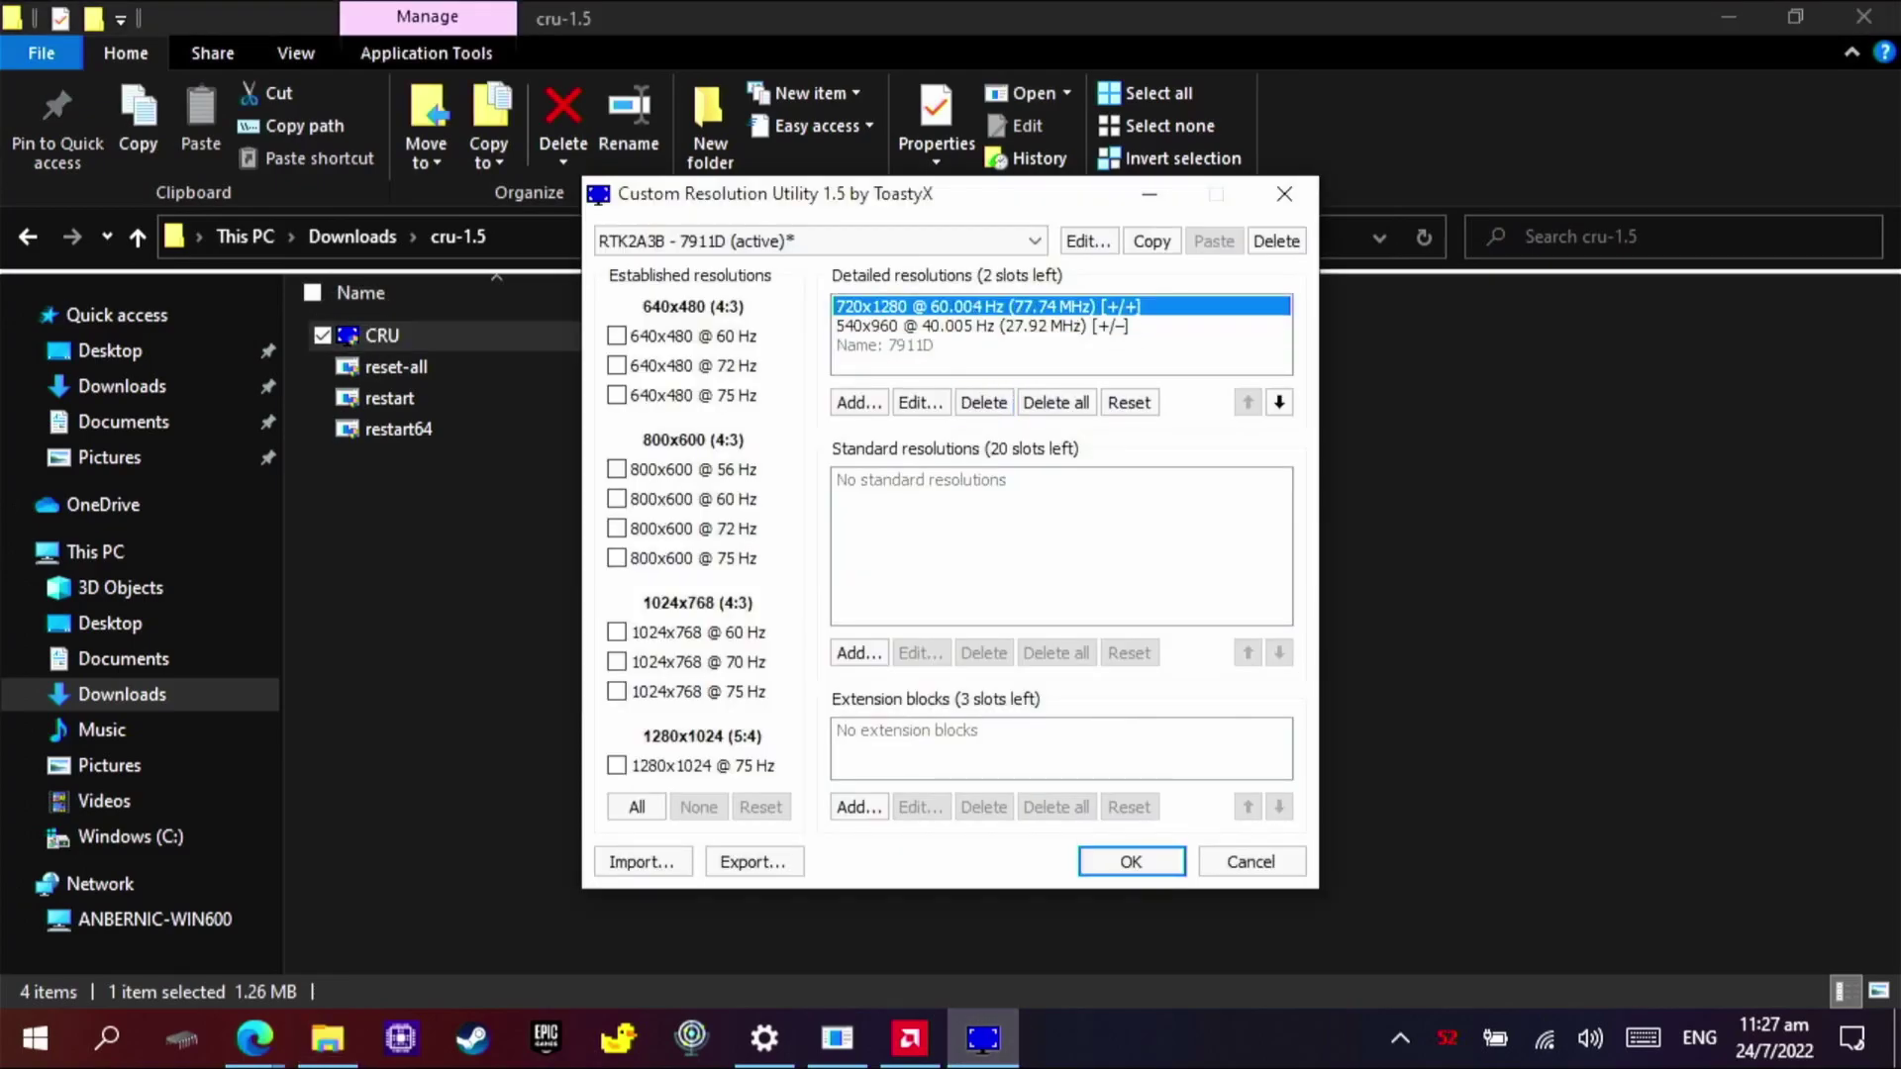
left_click(859, 404)
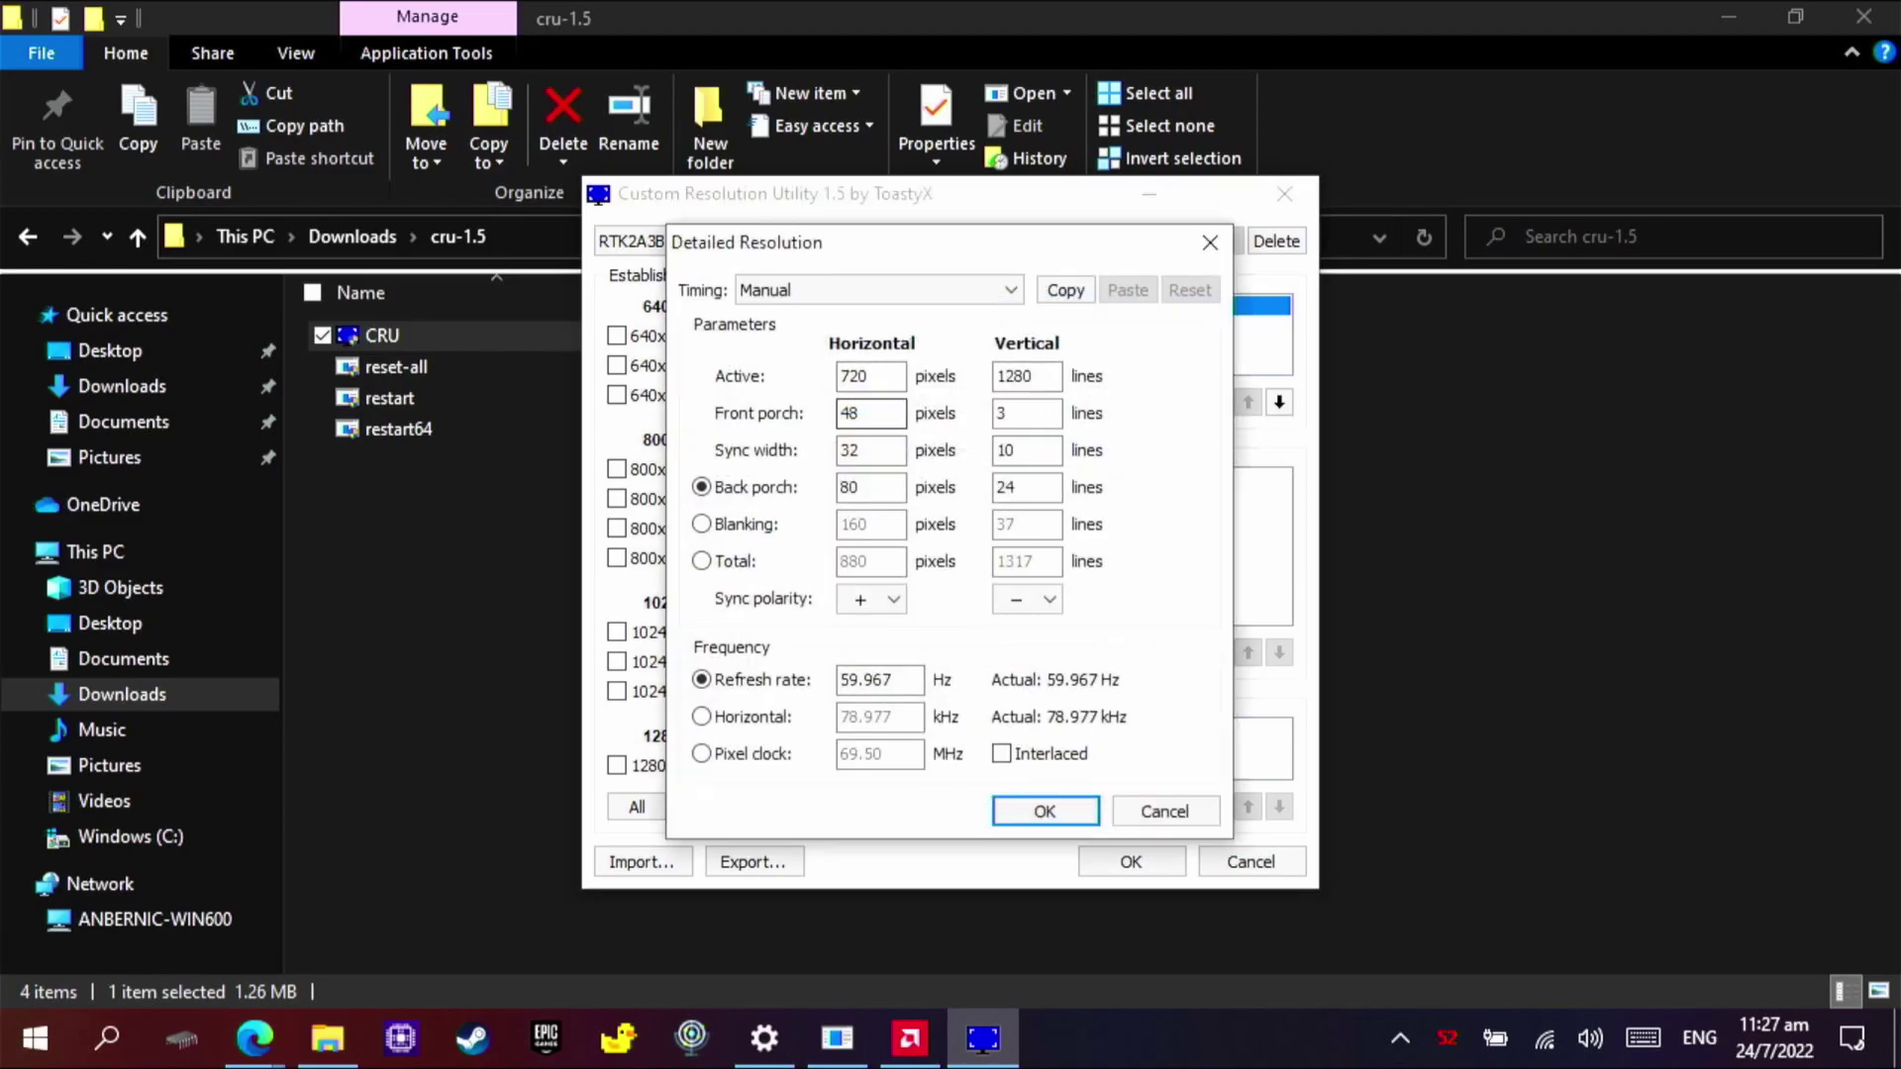
left_click(887, 679)
left_click(1642, 1038)
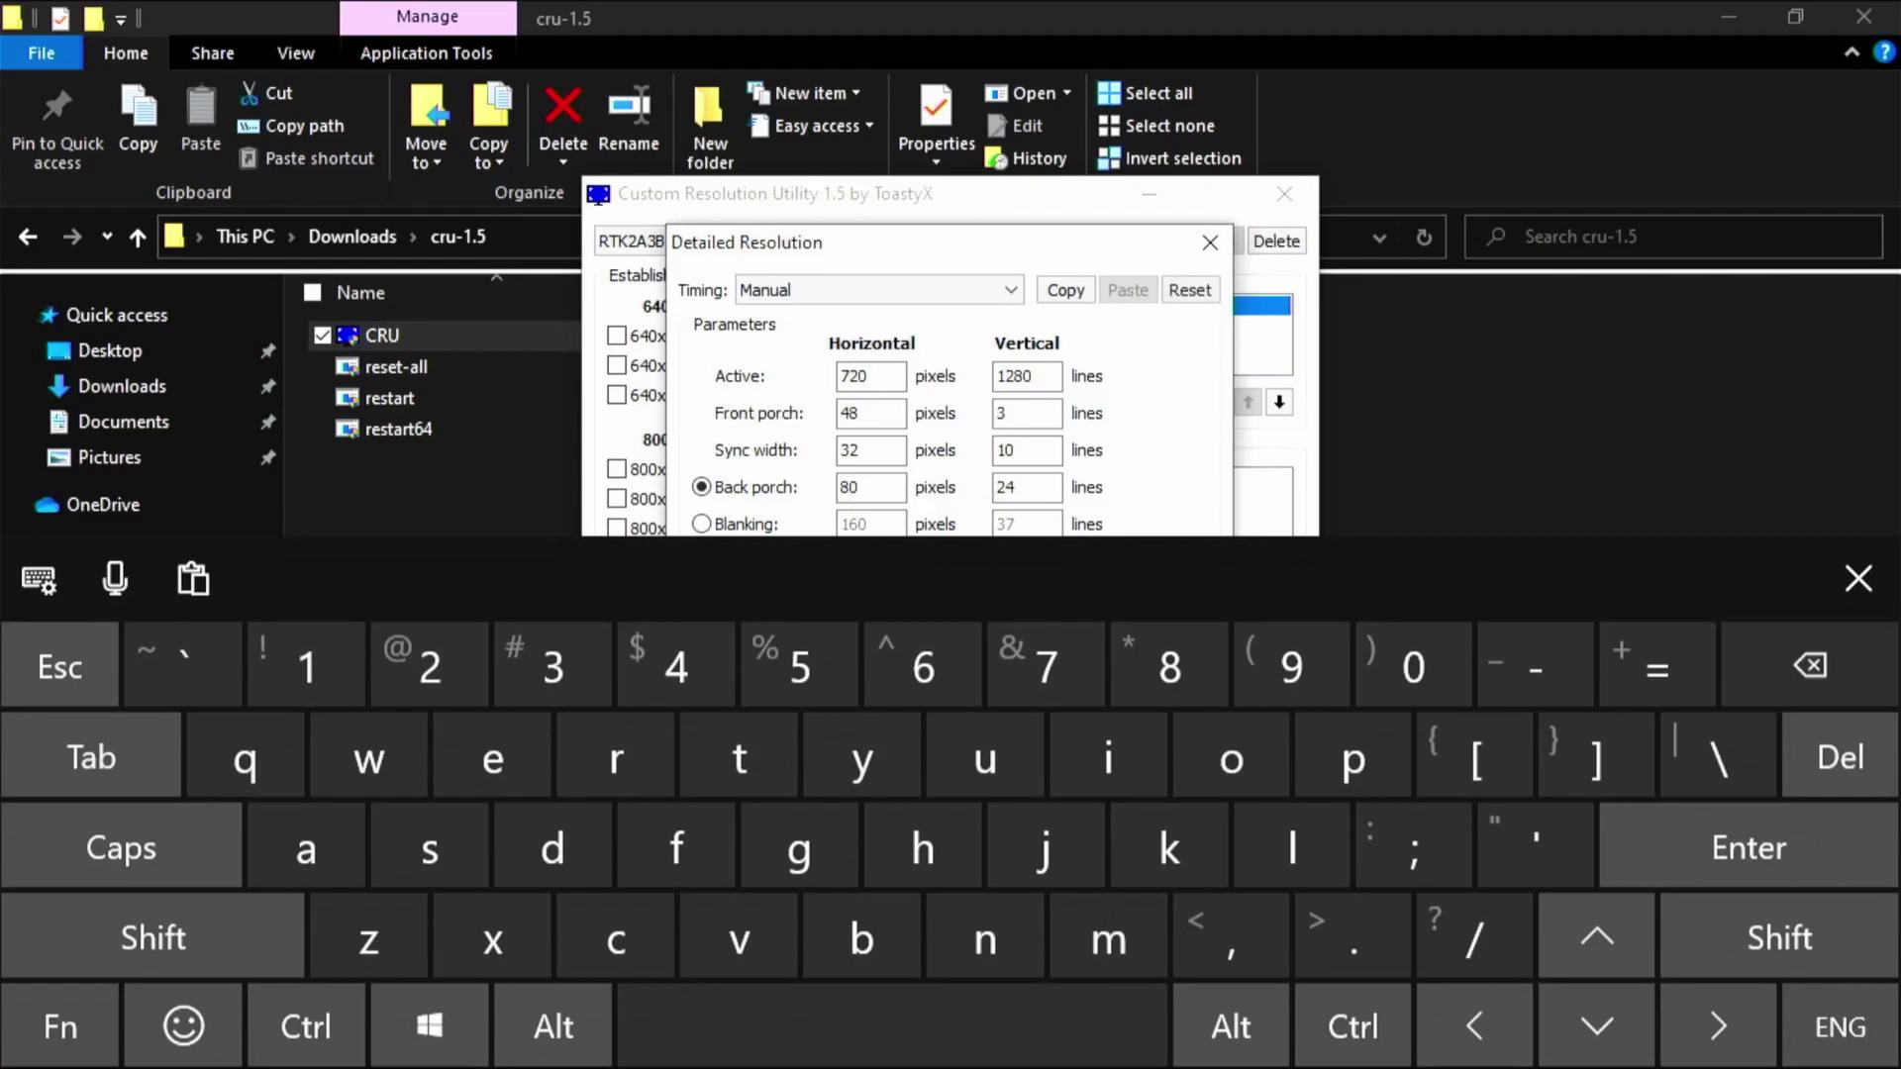
left_click(1810, 664)
left_click(1810, 665)
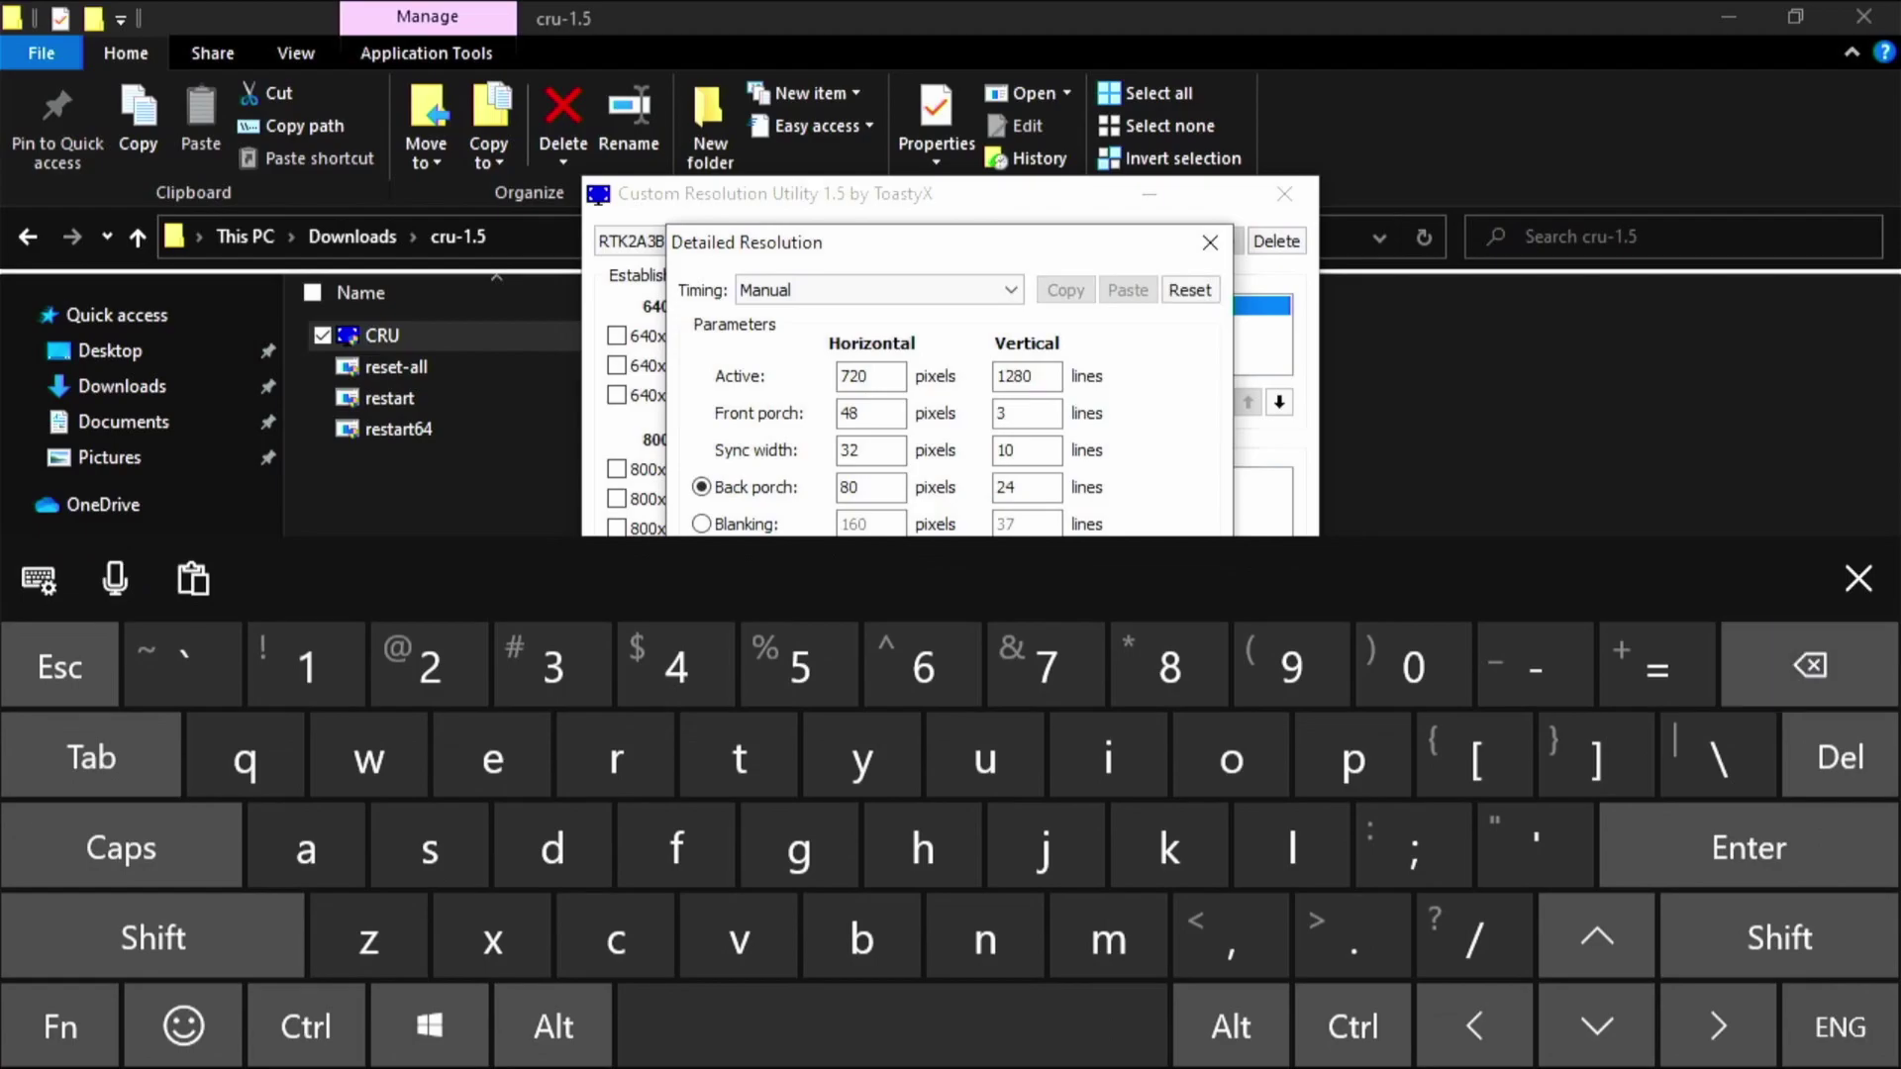
left_click(677, 666)
left_click(1748, 848)
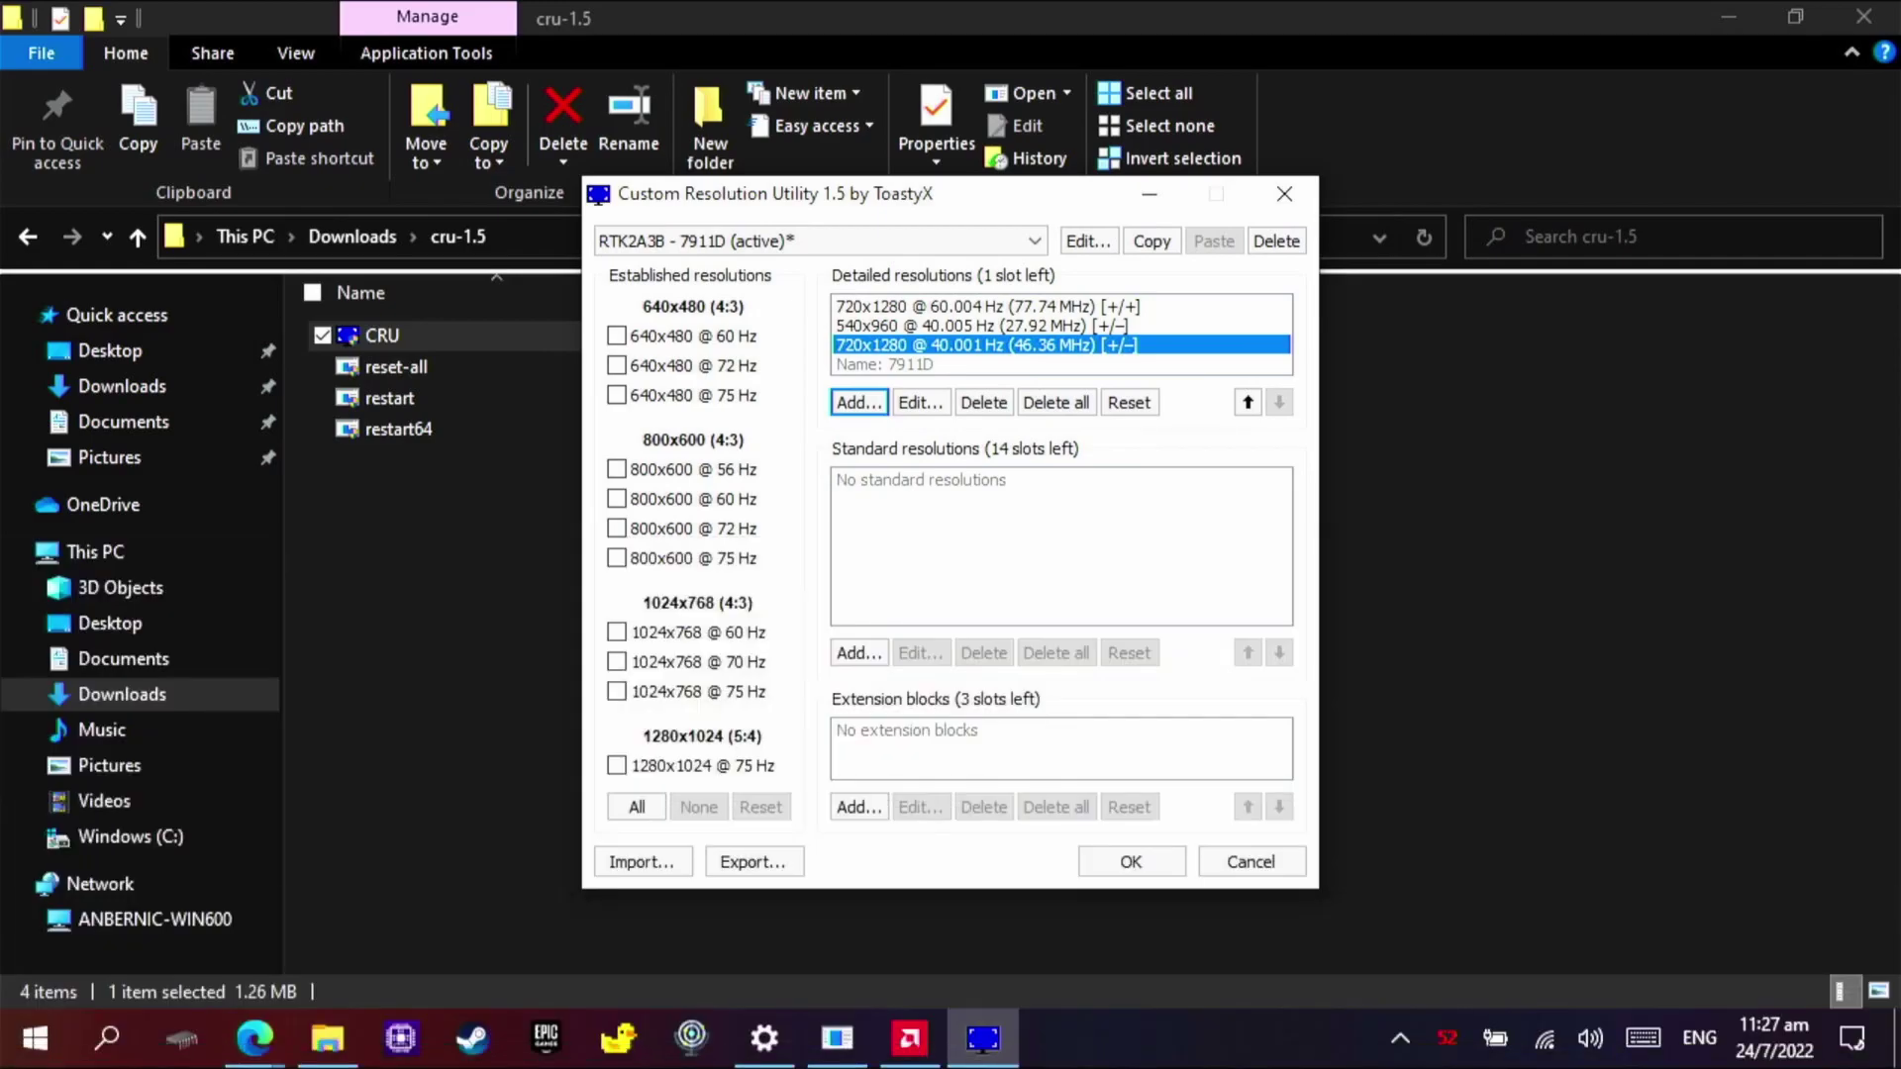
left_click(1248, 402)
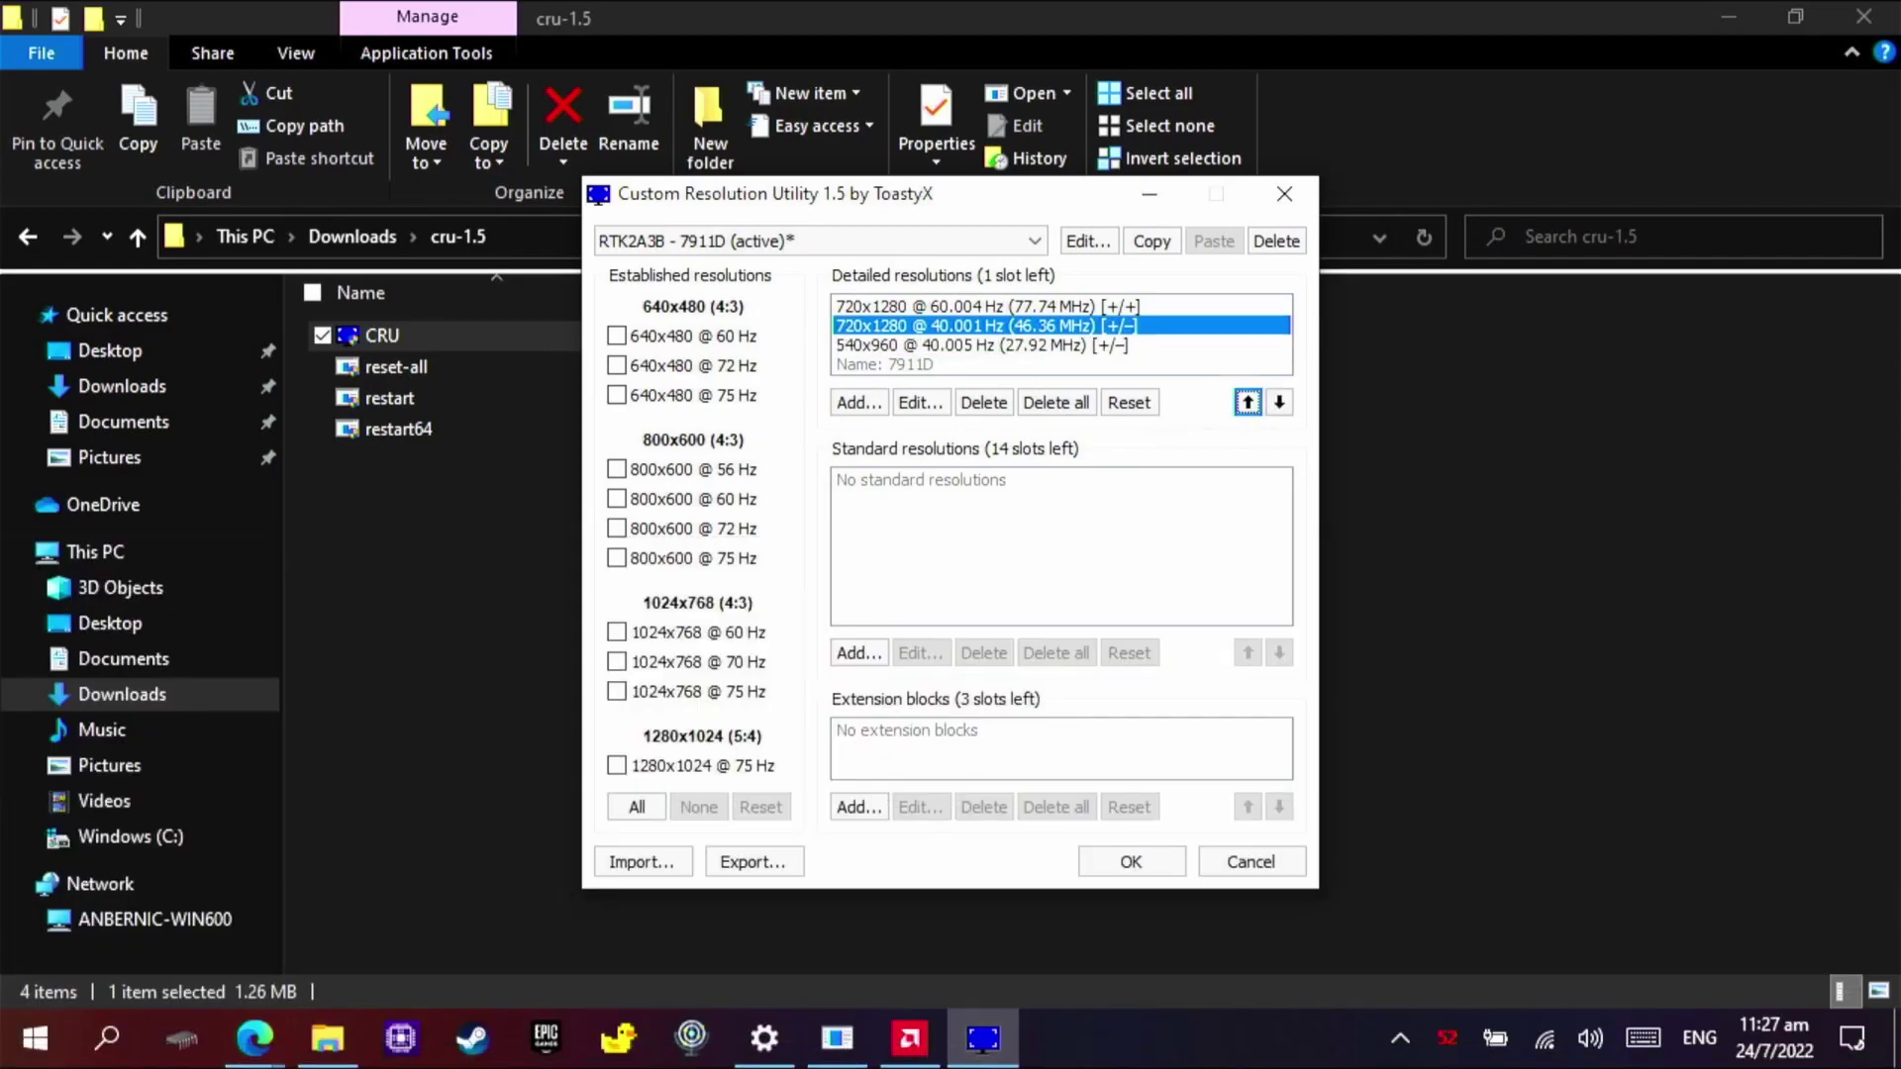
left_click(1247, 402)
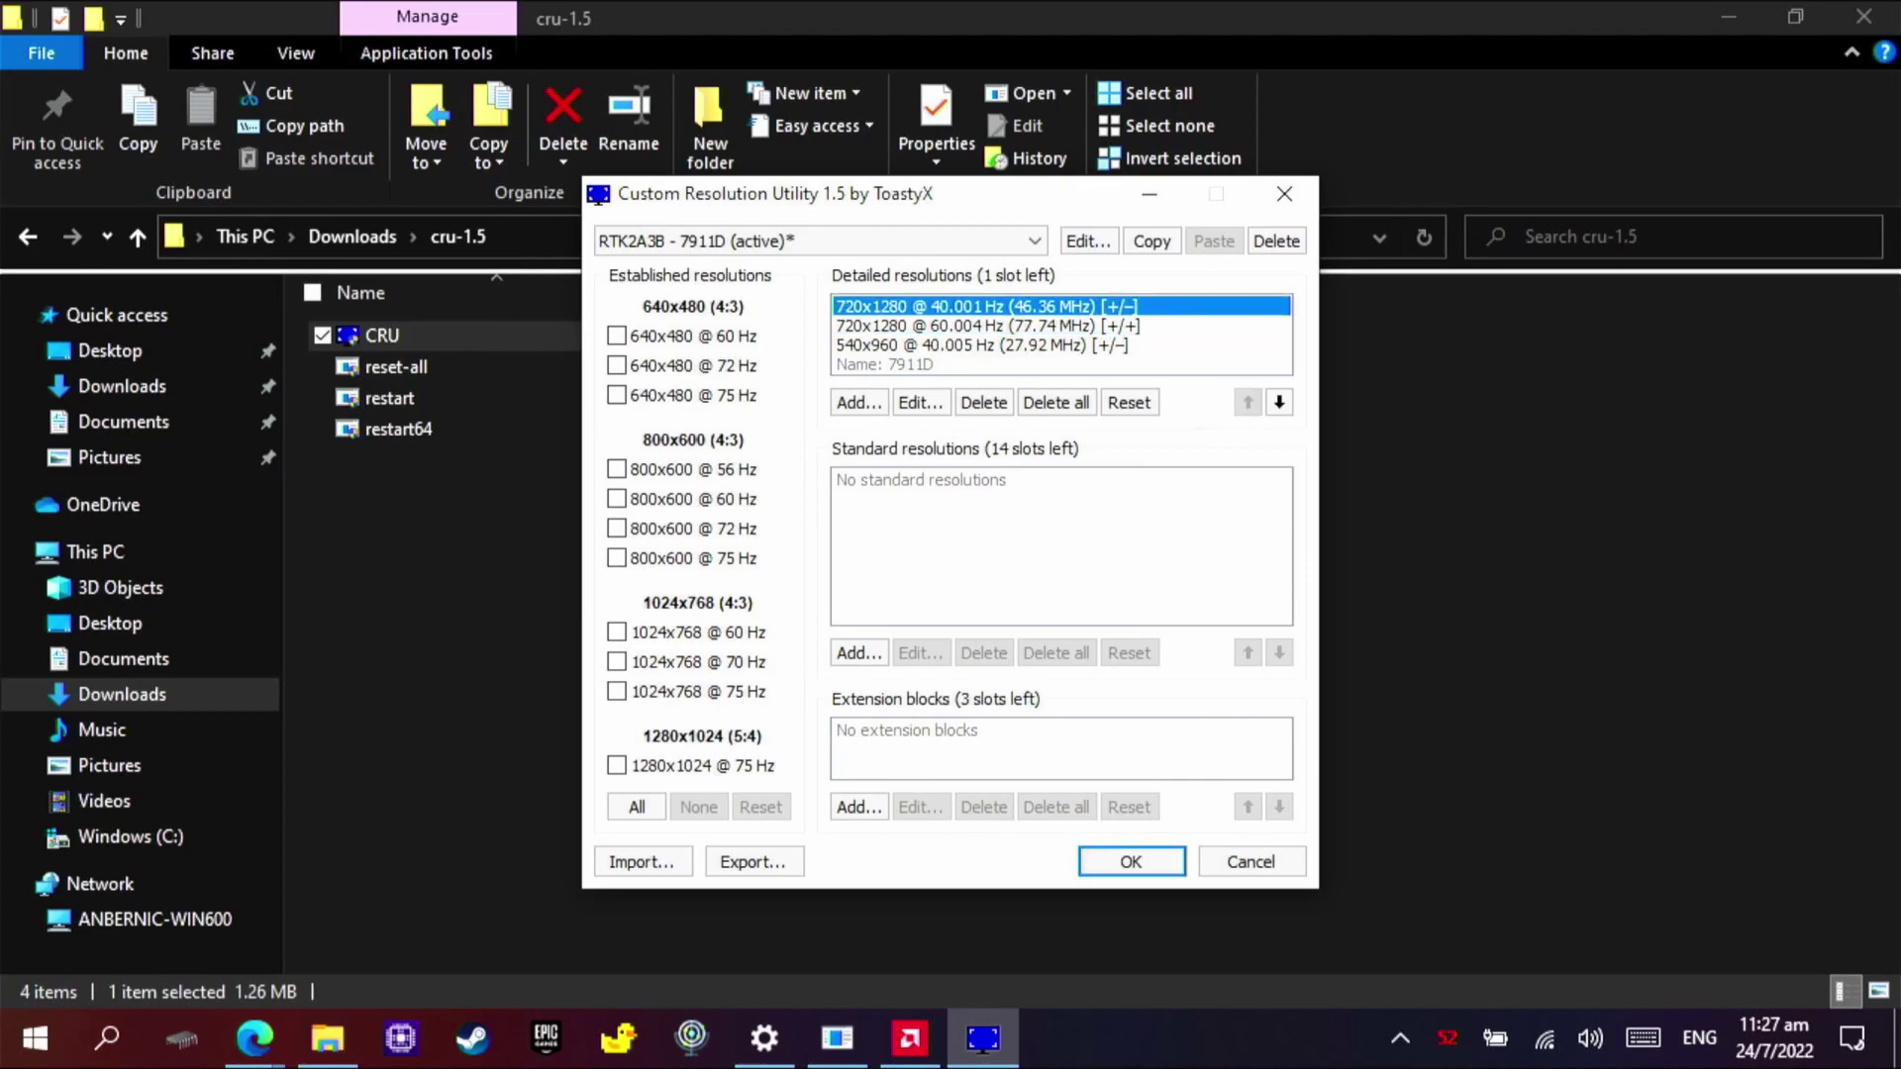
- Start another detailed resolution based on the 720x1280 60 Hz entry and set its horizontal active size to 540 pixels
left_click(982, 345)
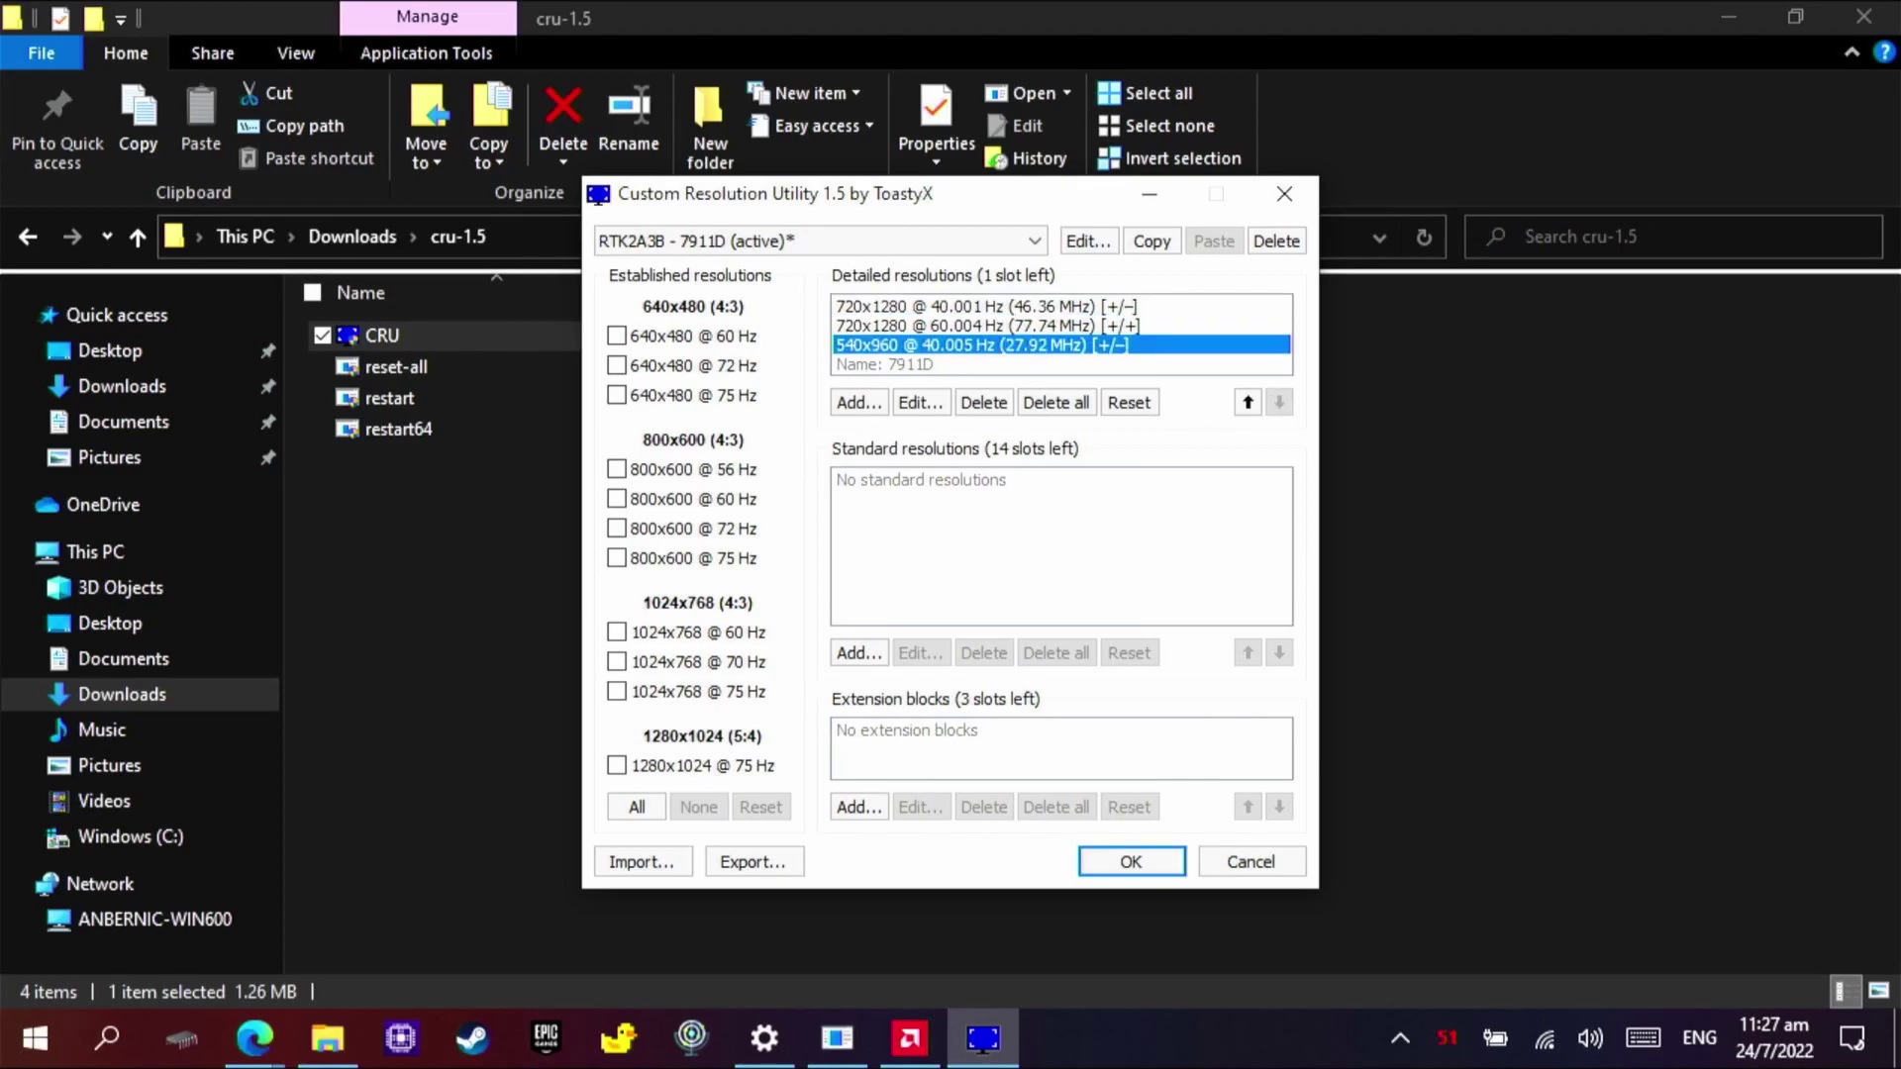
left_click(986, 326)
left_click(859, 403)
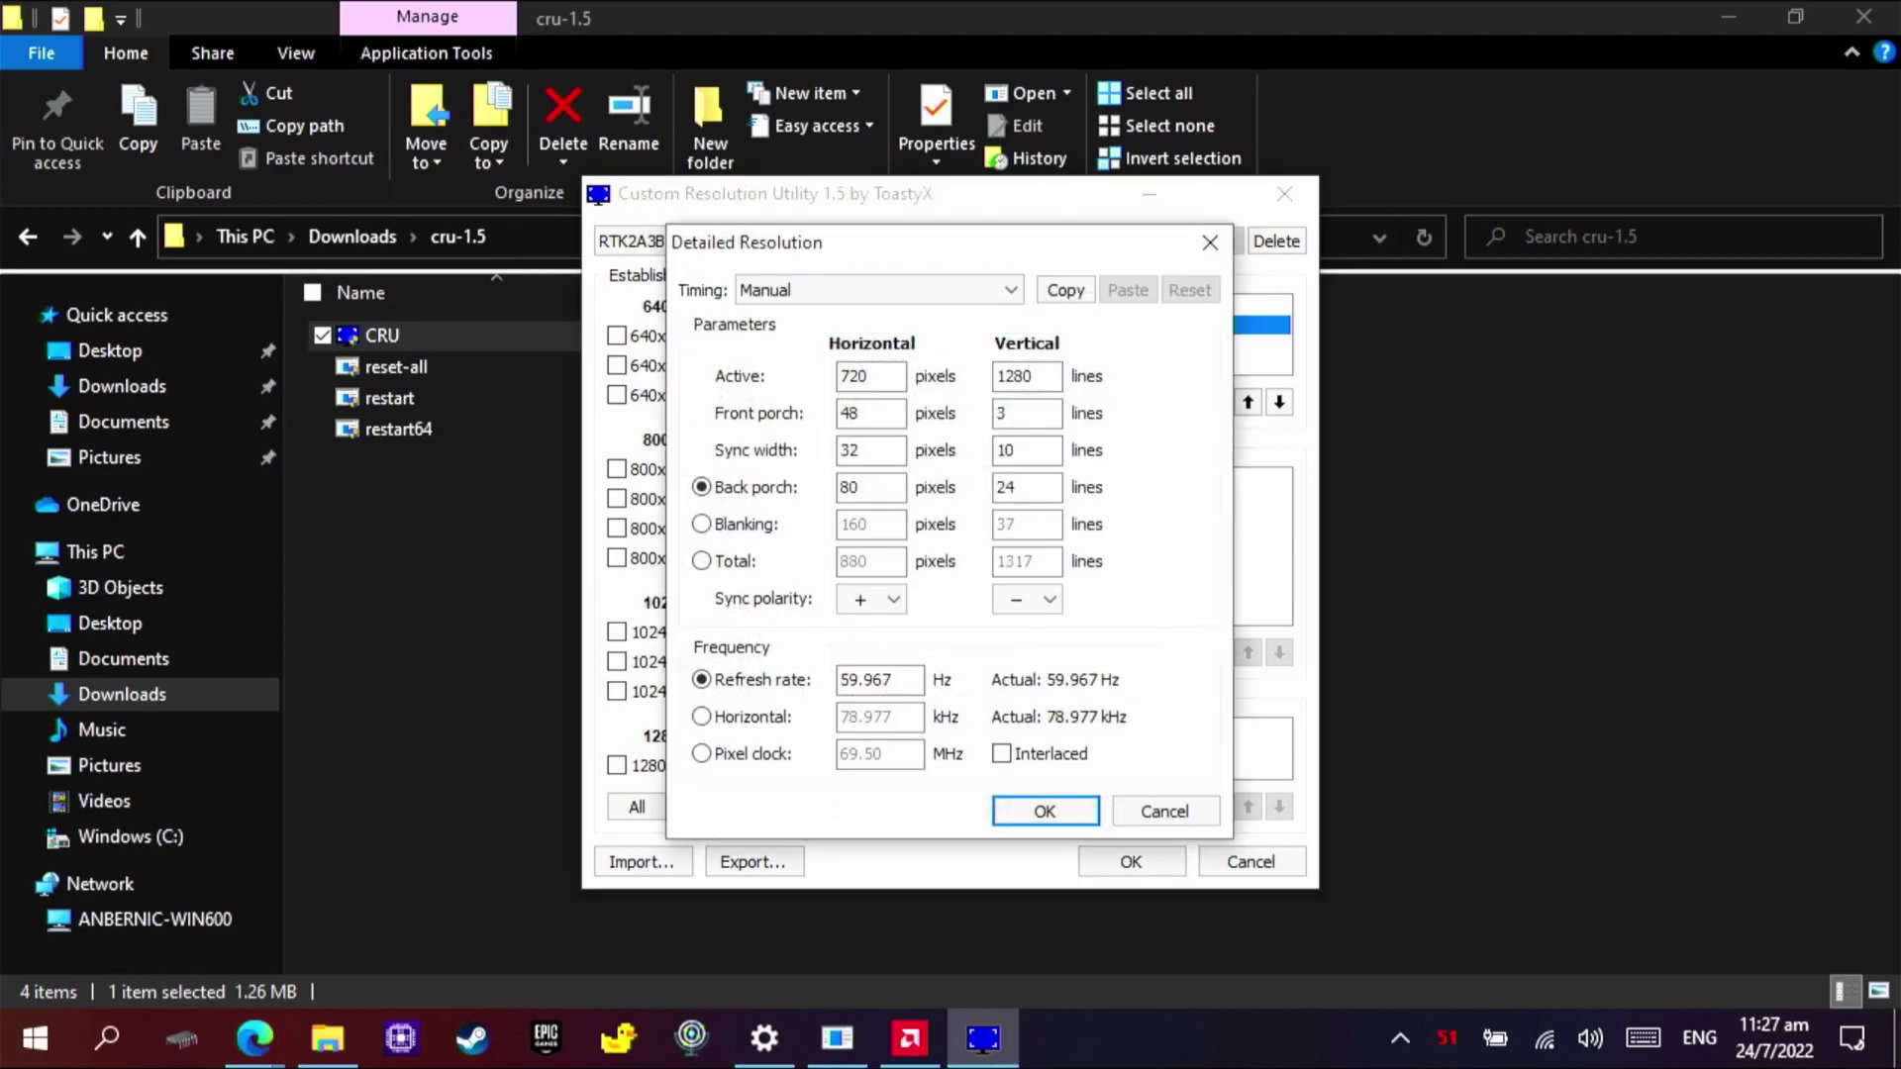
left_click(874, 376)
left_click(871, 376)
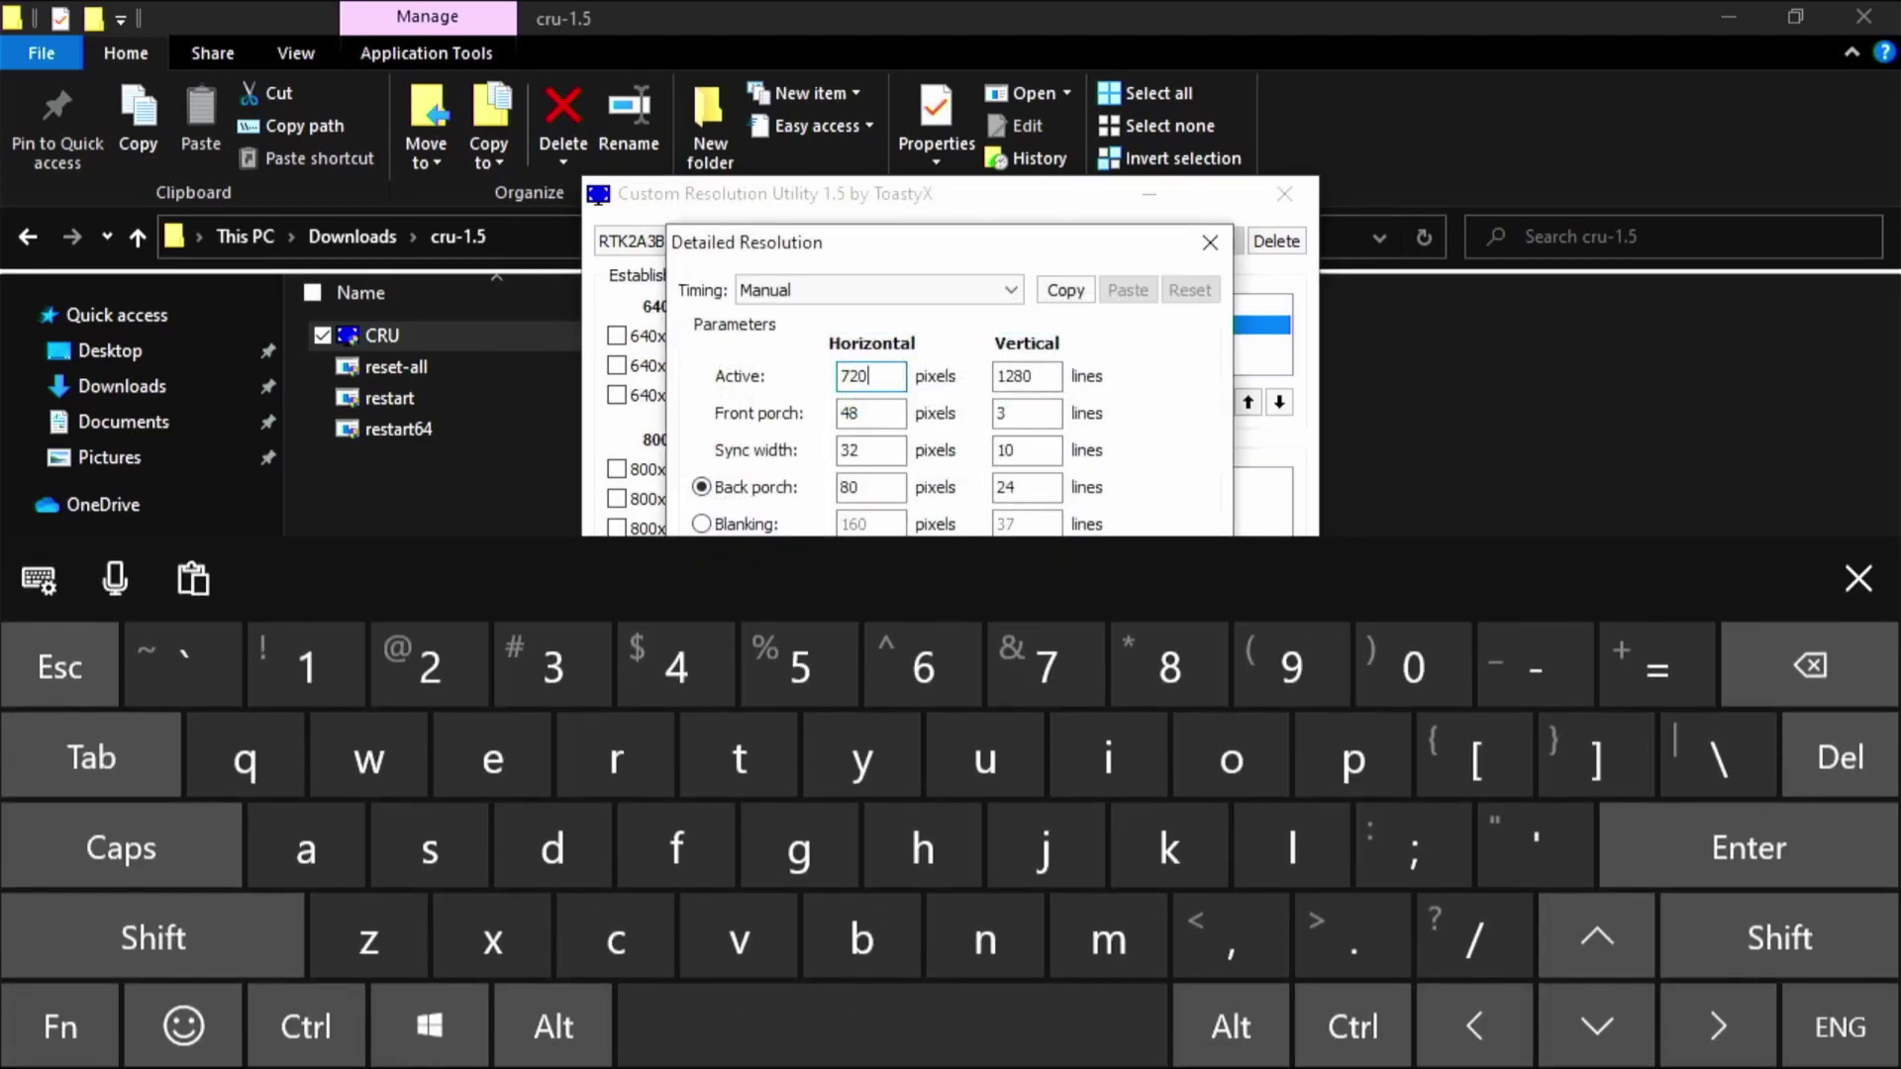
key("BackSpace")
key("BackSpace")
key("BackSpace")
type("540")
- Set the vertical active size to 960 lines and accept the new resolution with its default refresh rate
left_click(1015, 376)
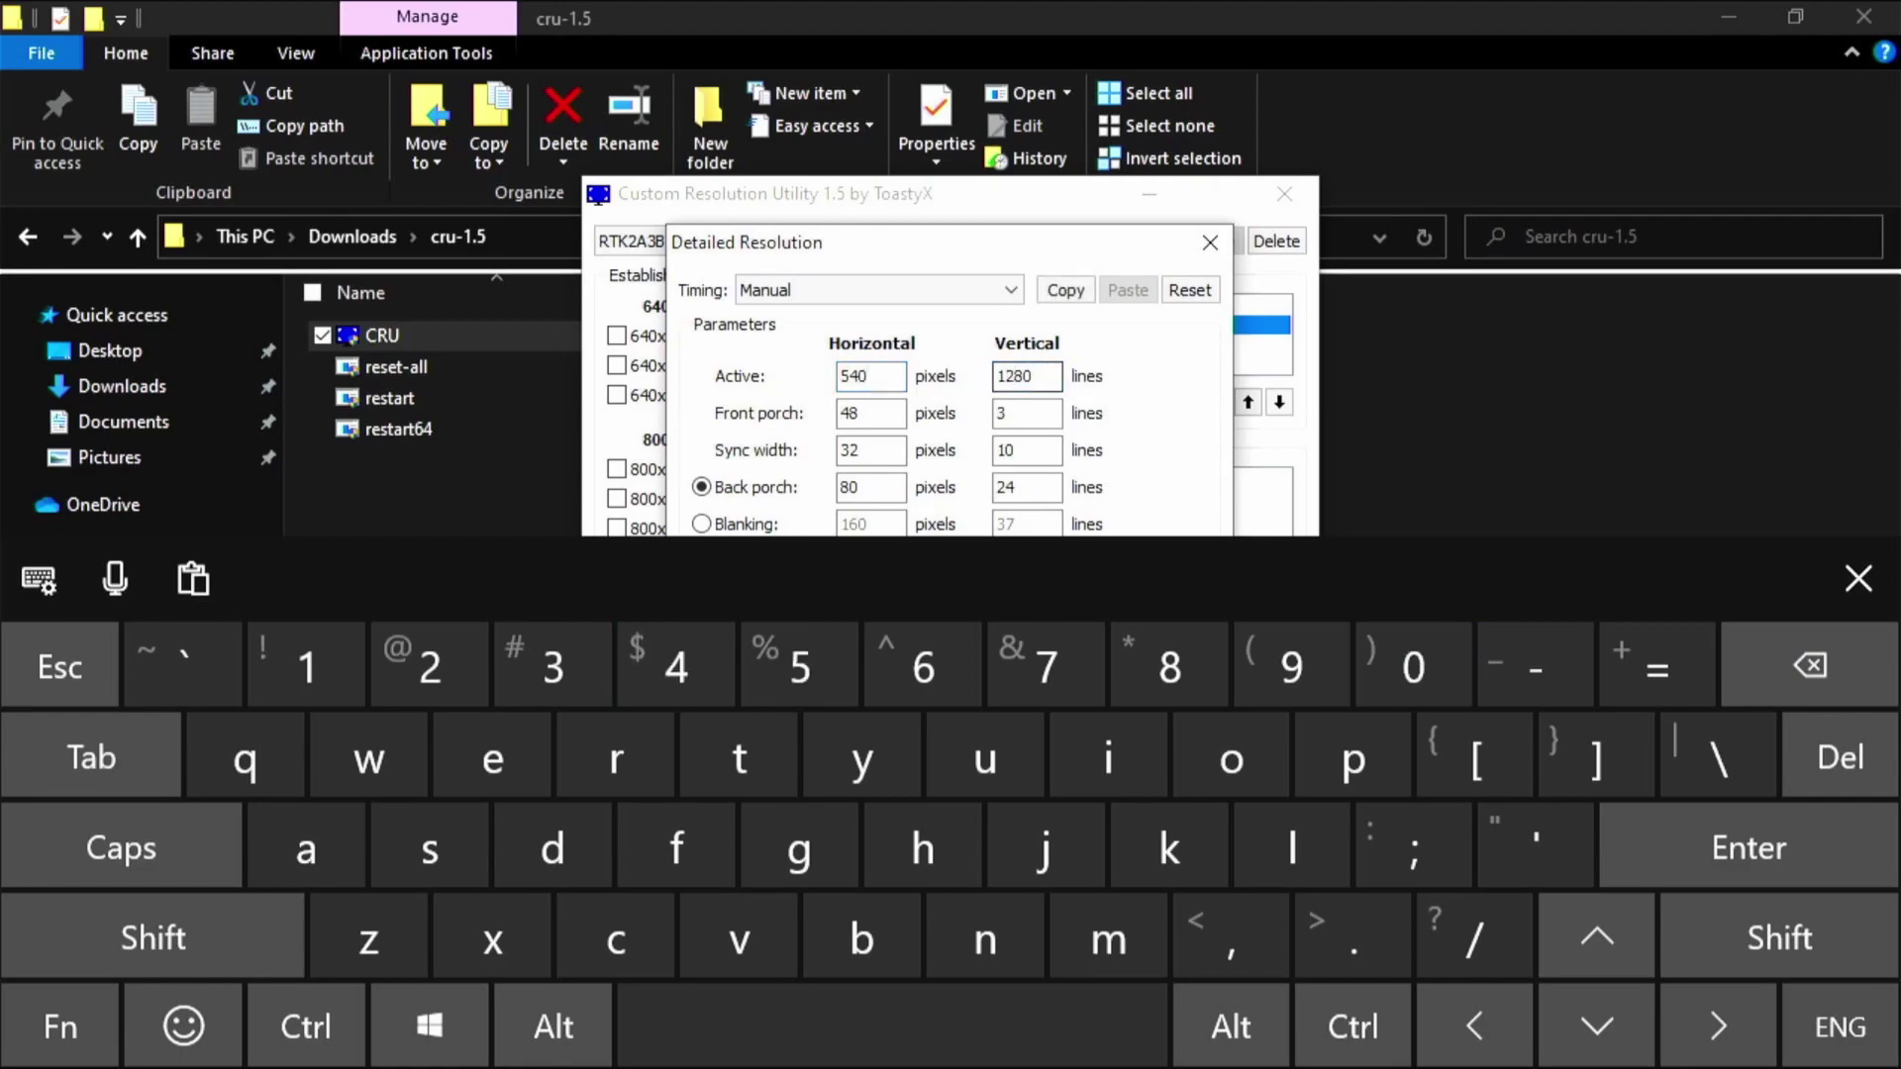
key("BackSpace")
key("BackSpace")
key("BackSpace")
key("BackSpace")
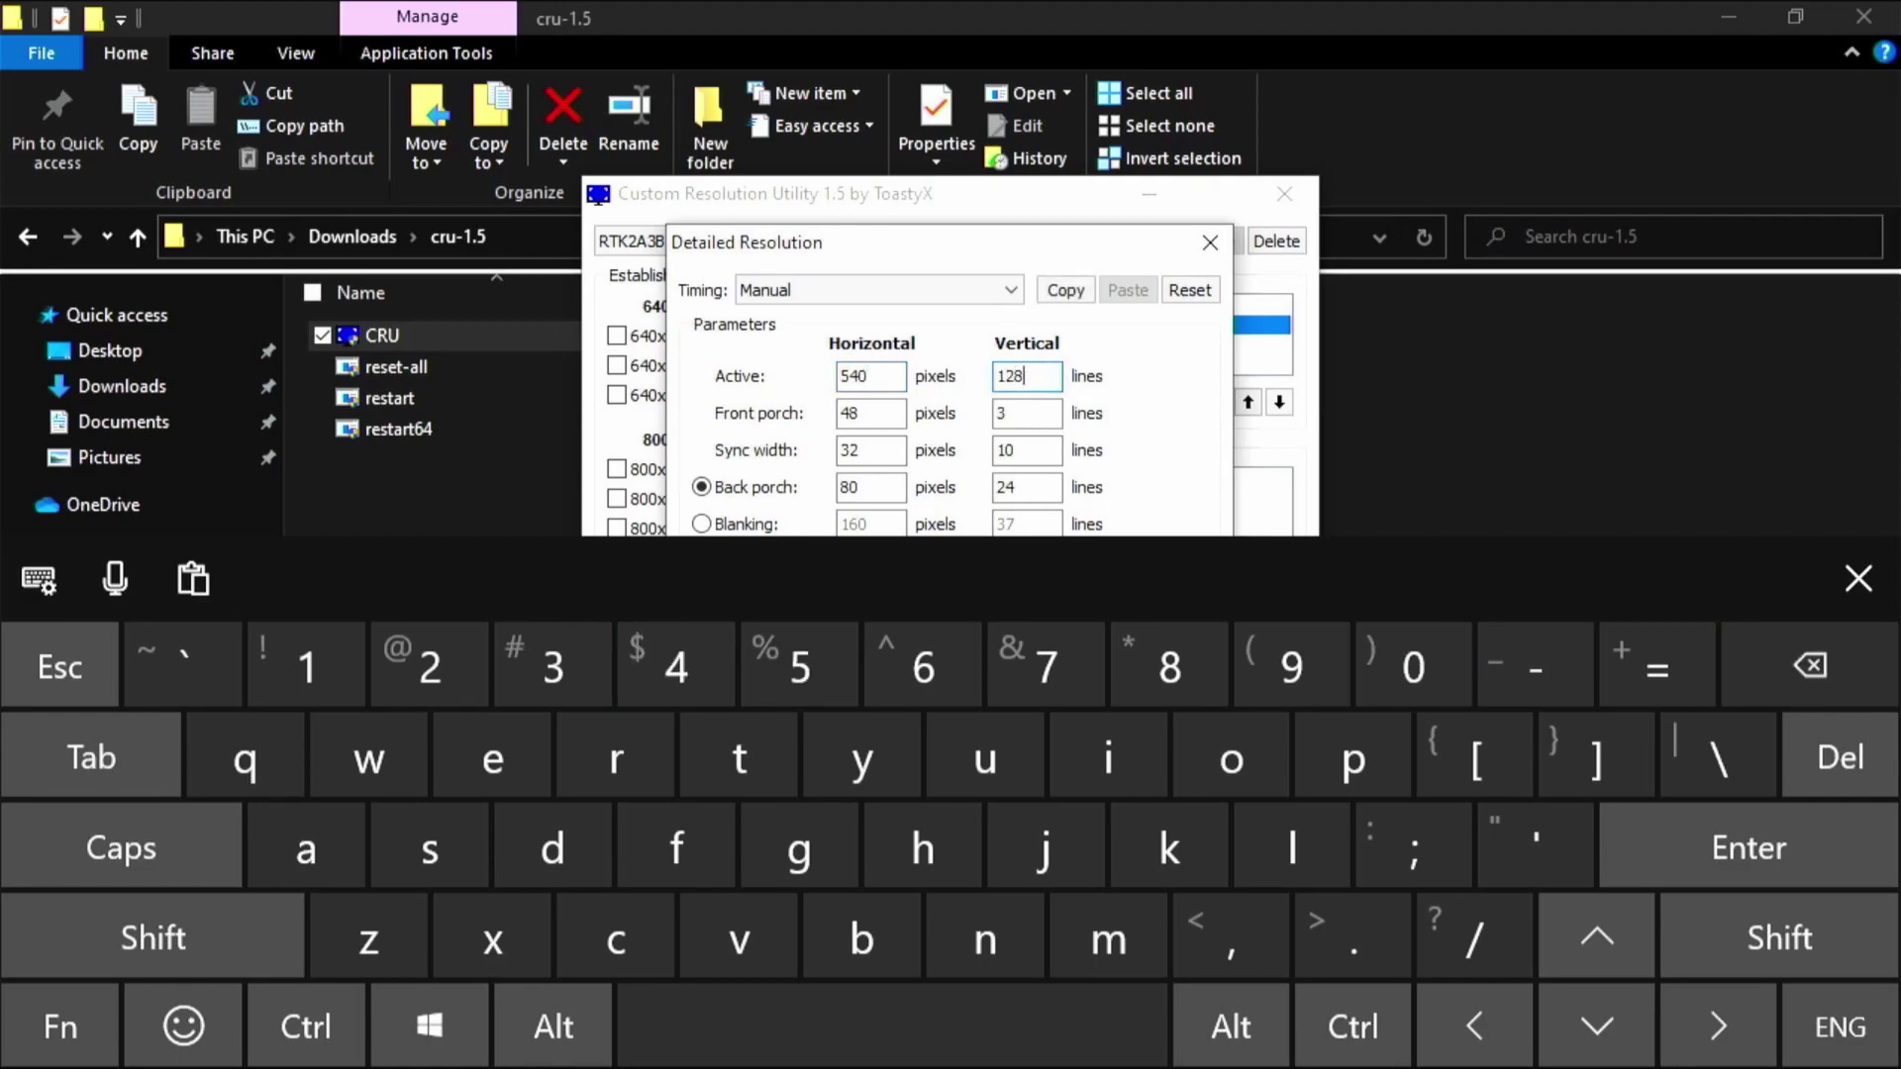
type("960")
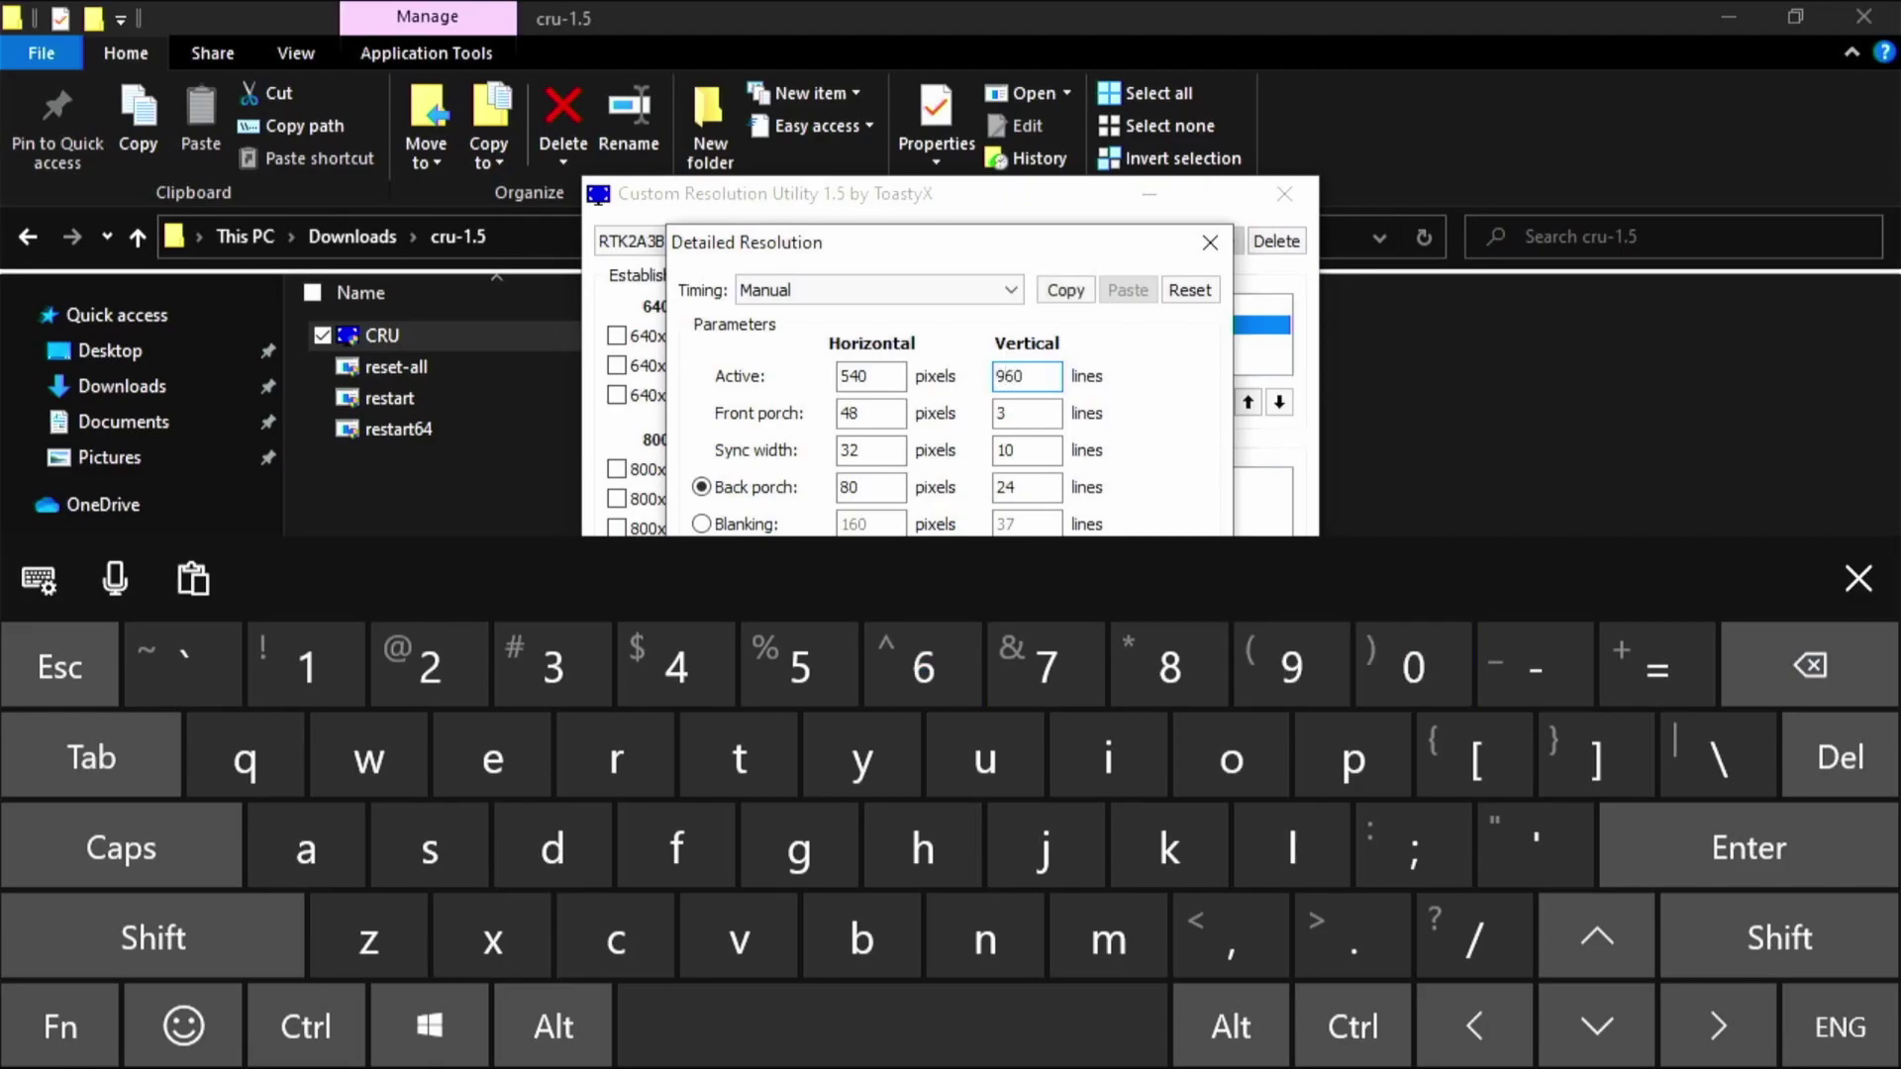
left_click(1859, 579)
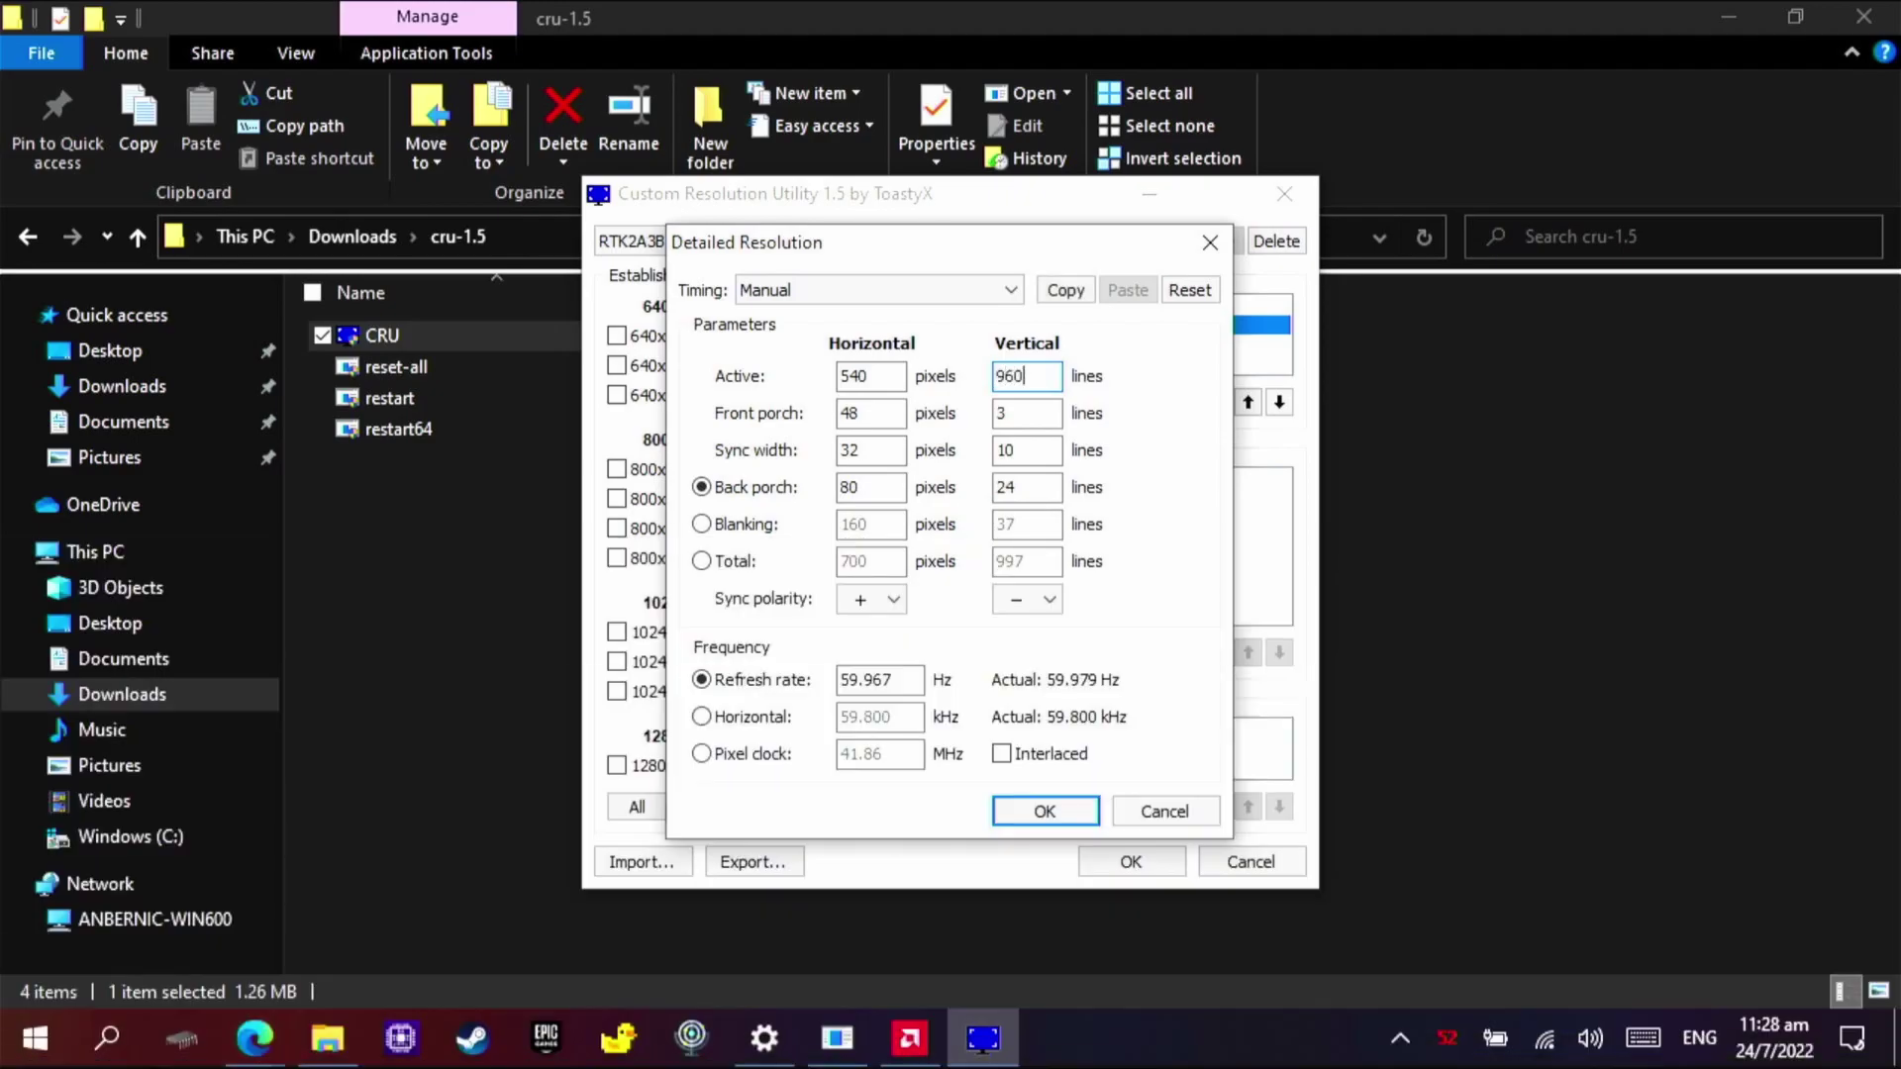
left_click(903, 681)
key("Return")
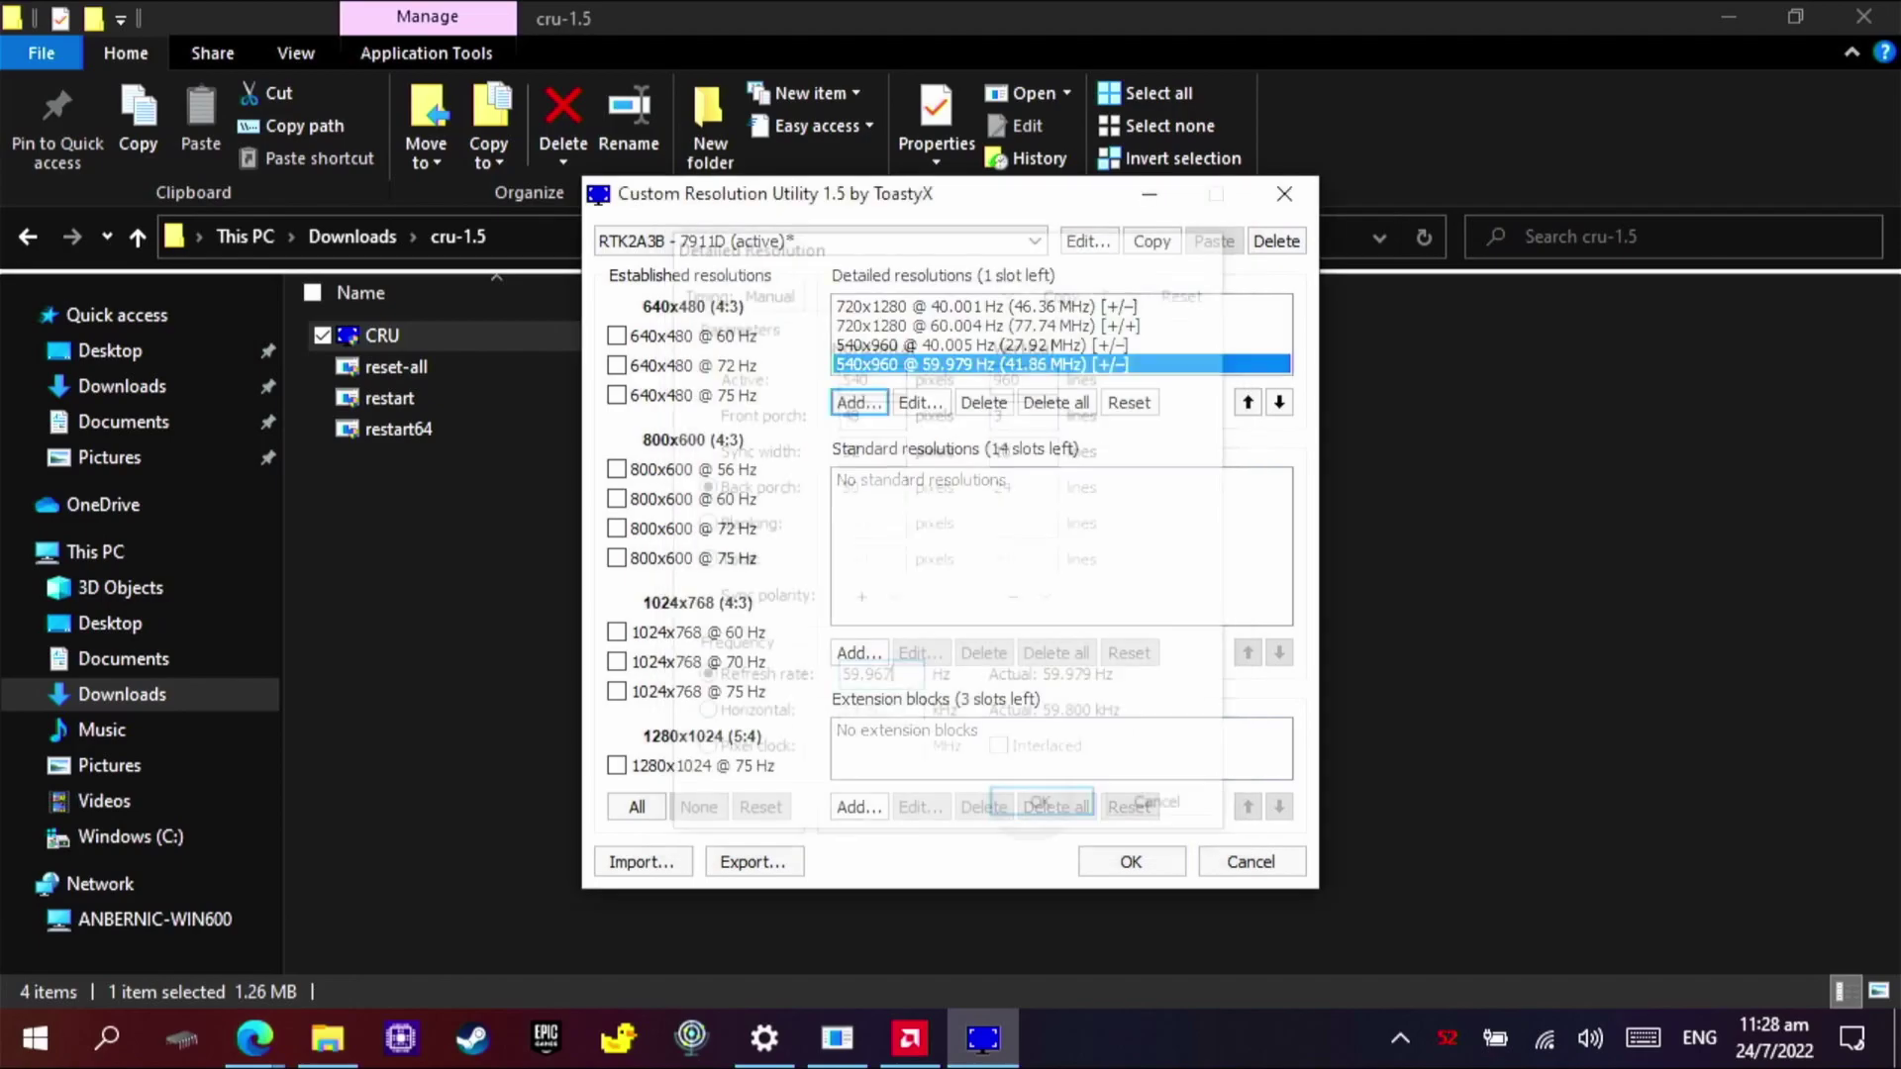
- Move the new 540x960 resolution above the 540x960 40 Hz entry and close the utility without saving
left_click(1248, 402)
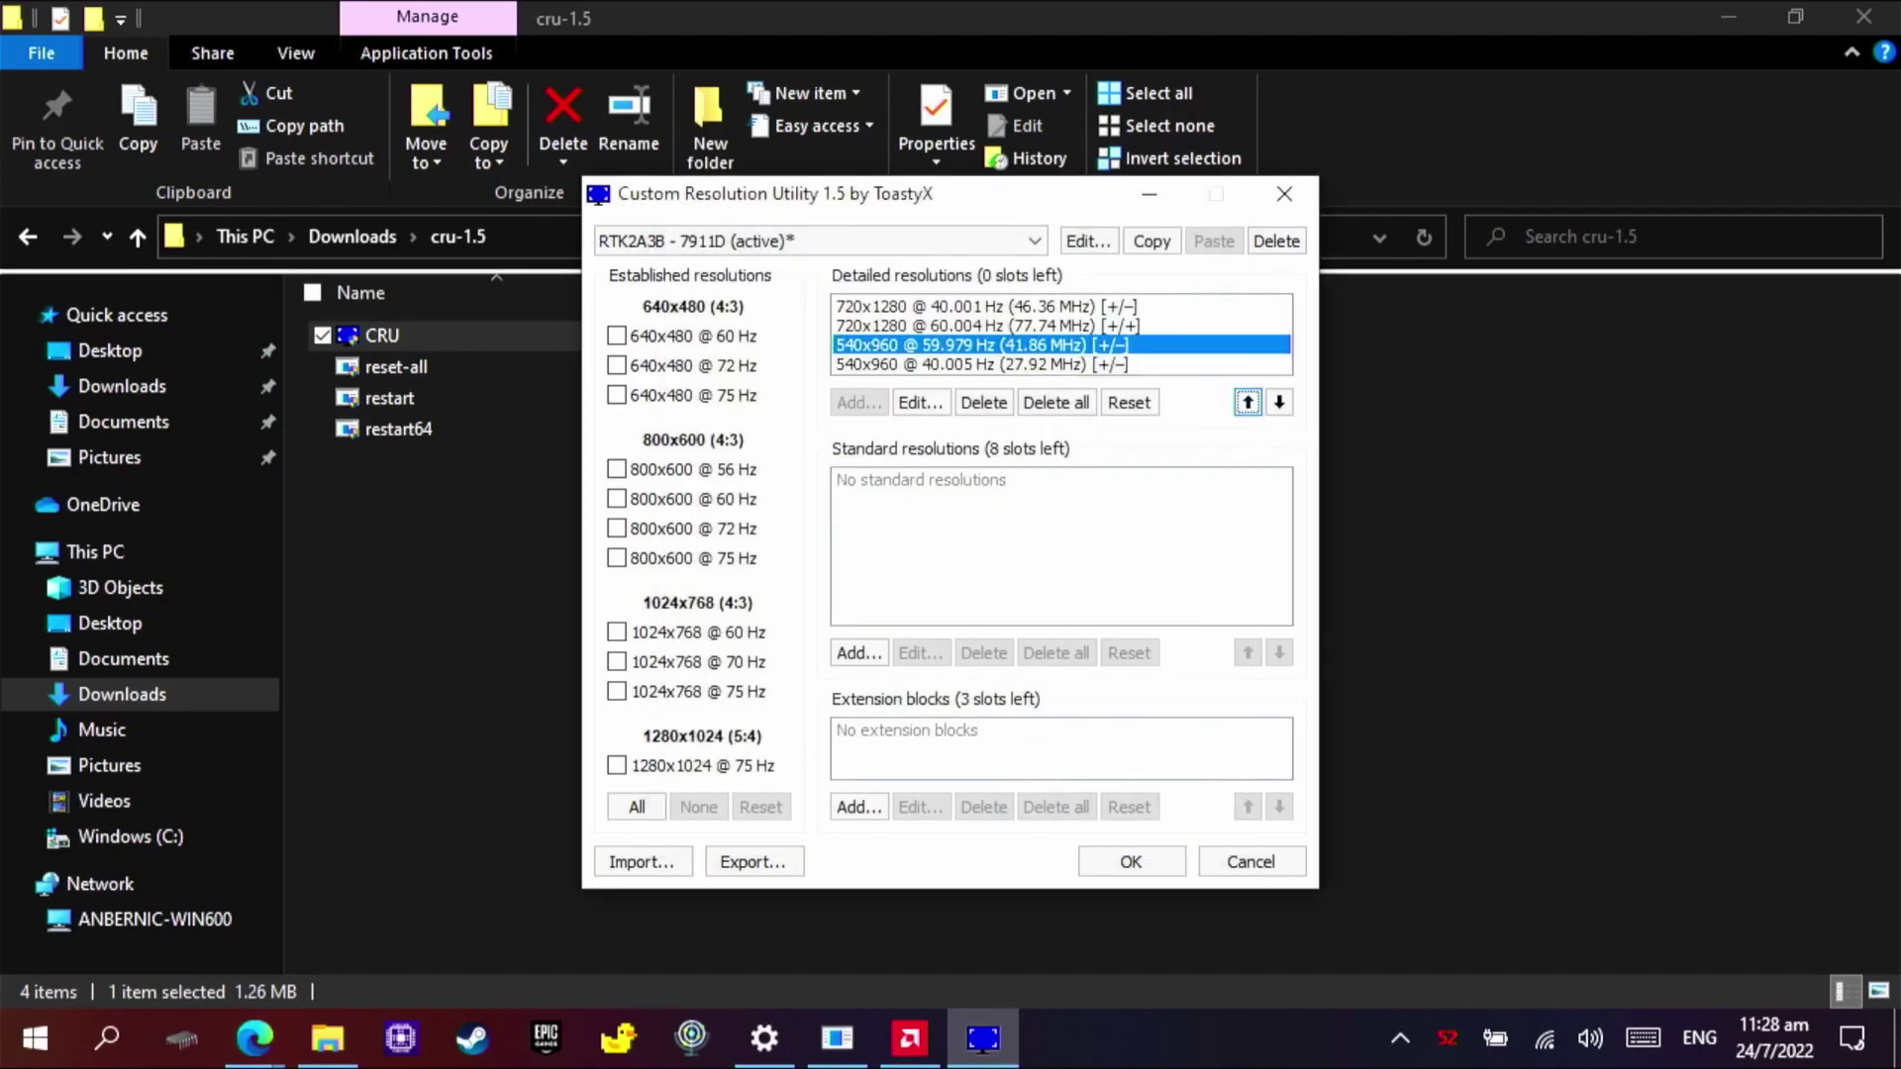
left_click(1220, 864)
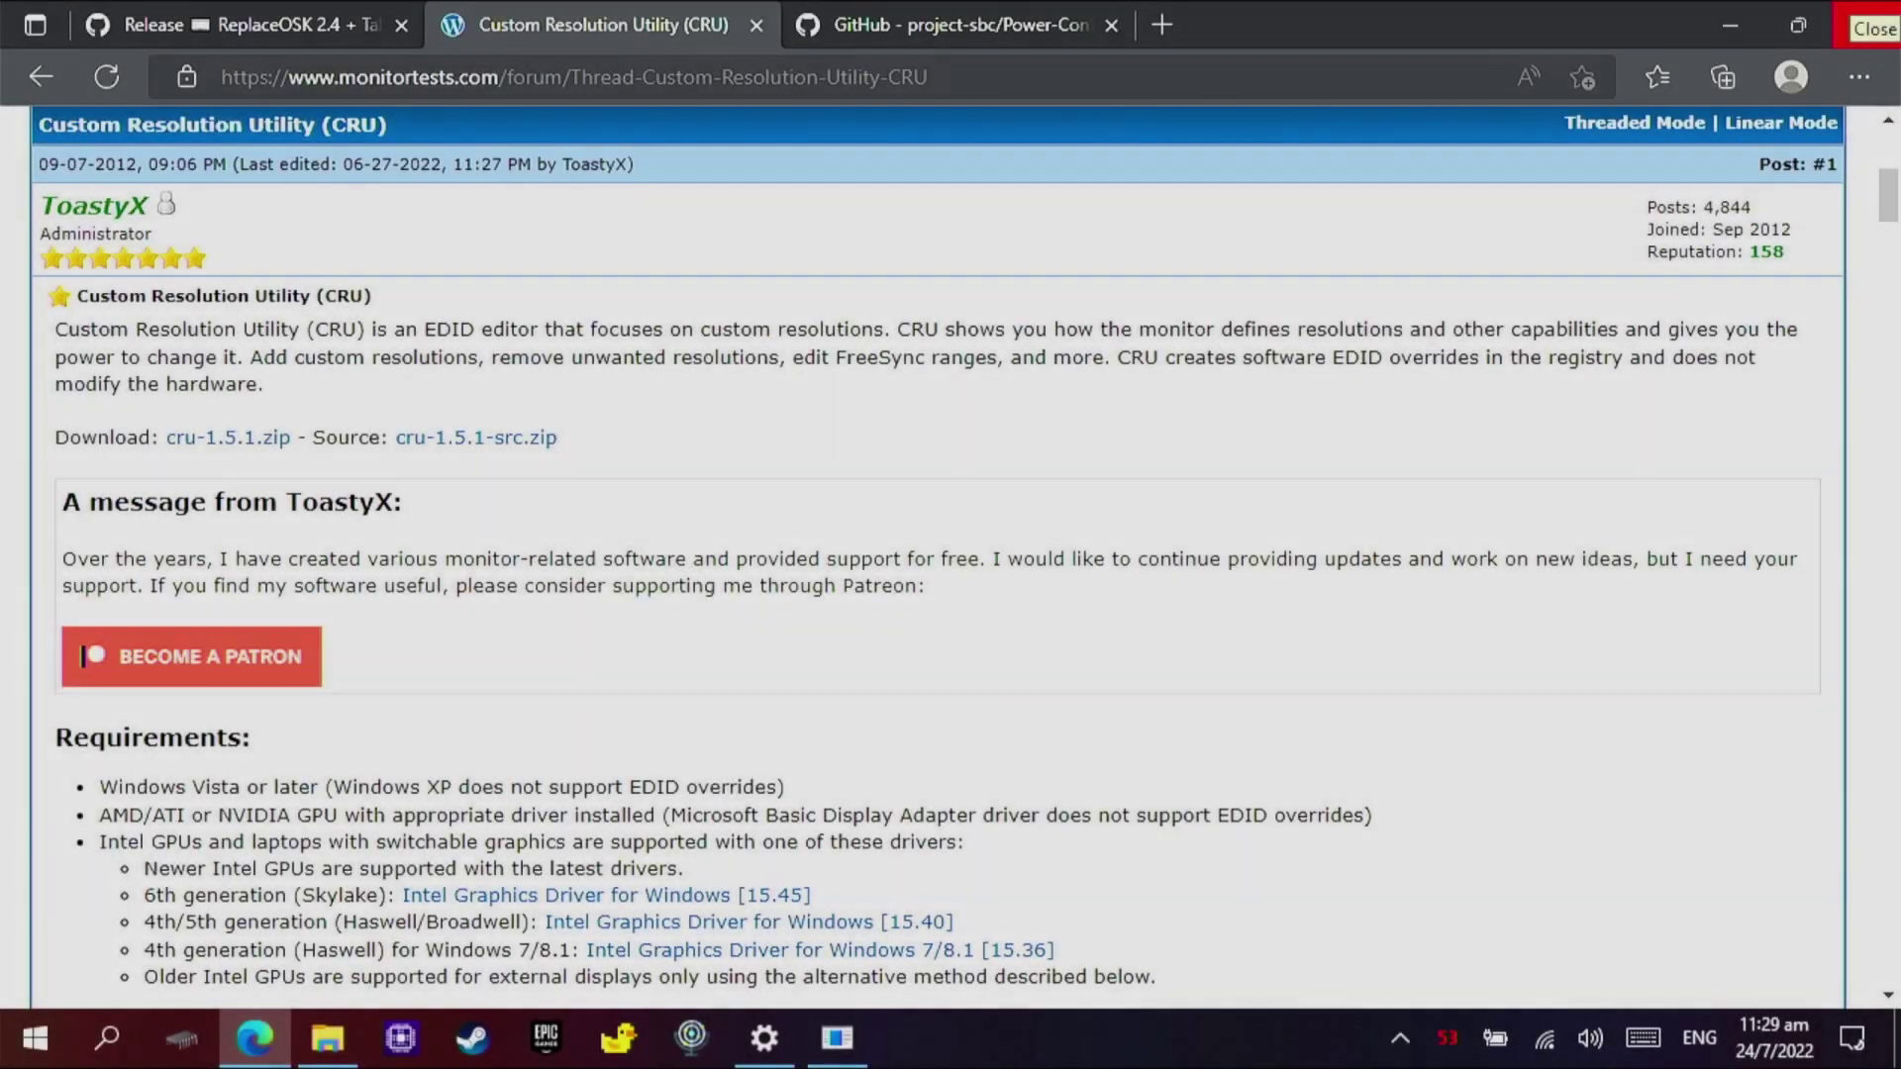
- Switch to the AMD Radeon software's display settings and review the Scaling Mode options for Display 1
left_click(1399, 1038)
left_click(1340, 979)
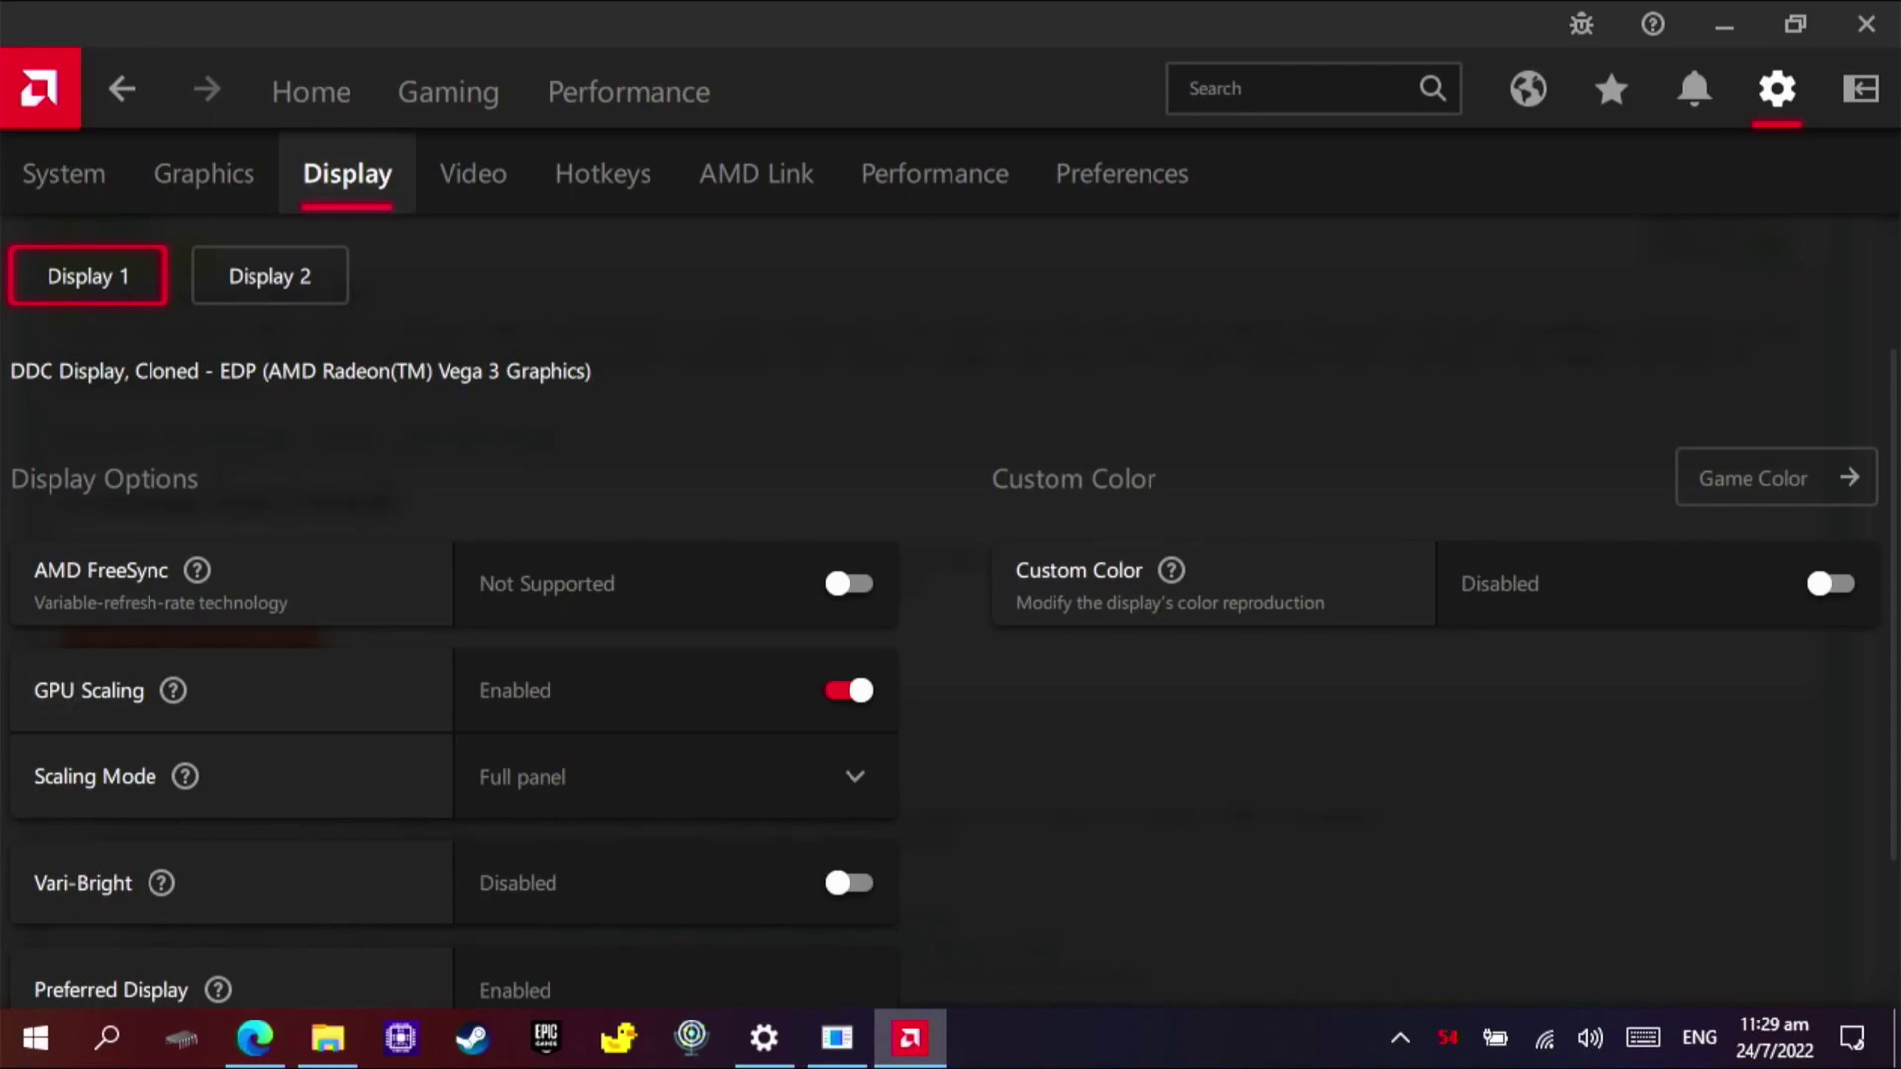
left_click(854, 777)
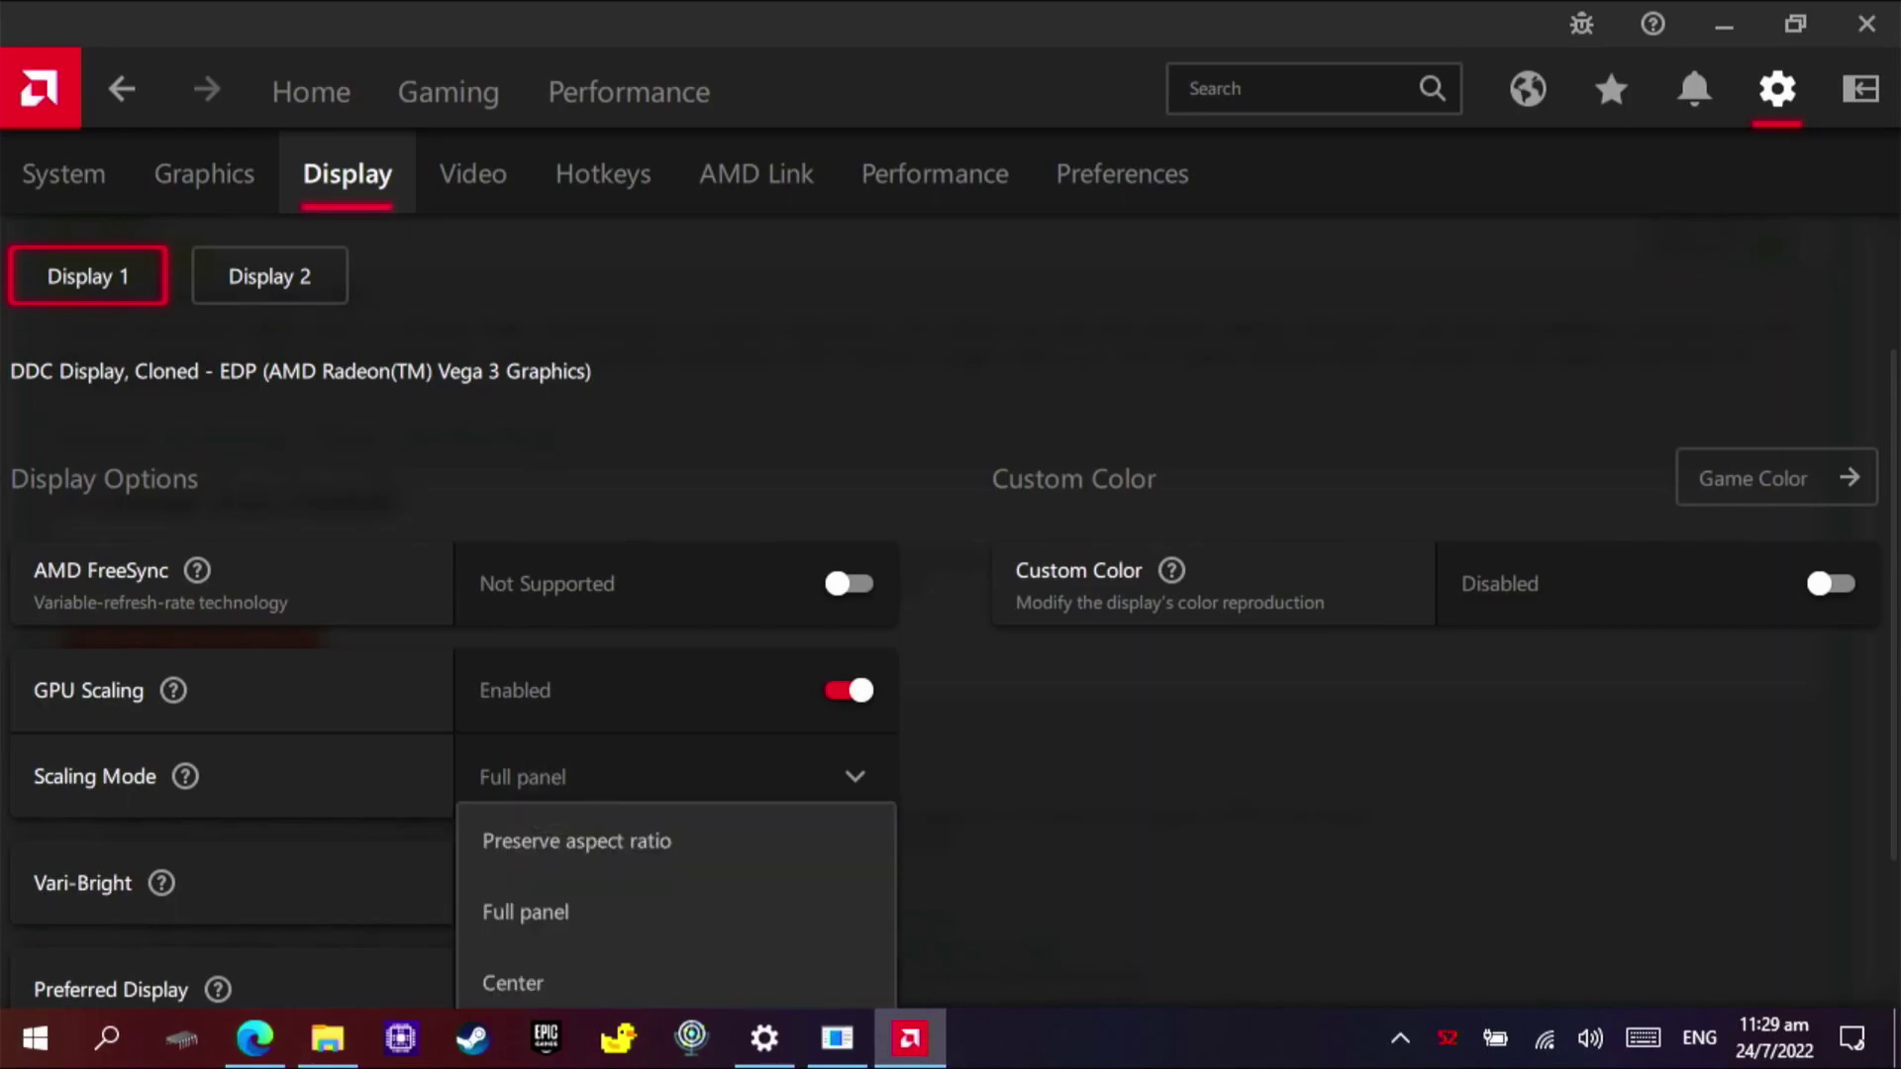
left_click(693, 777)
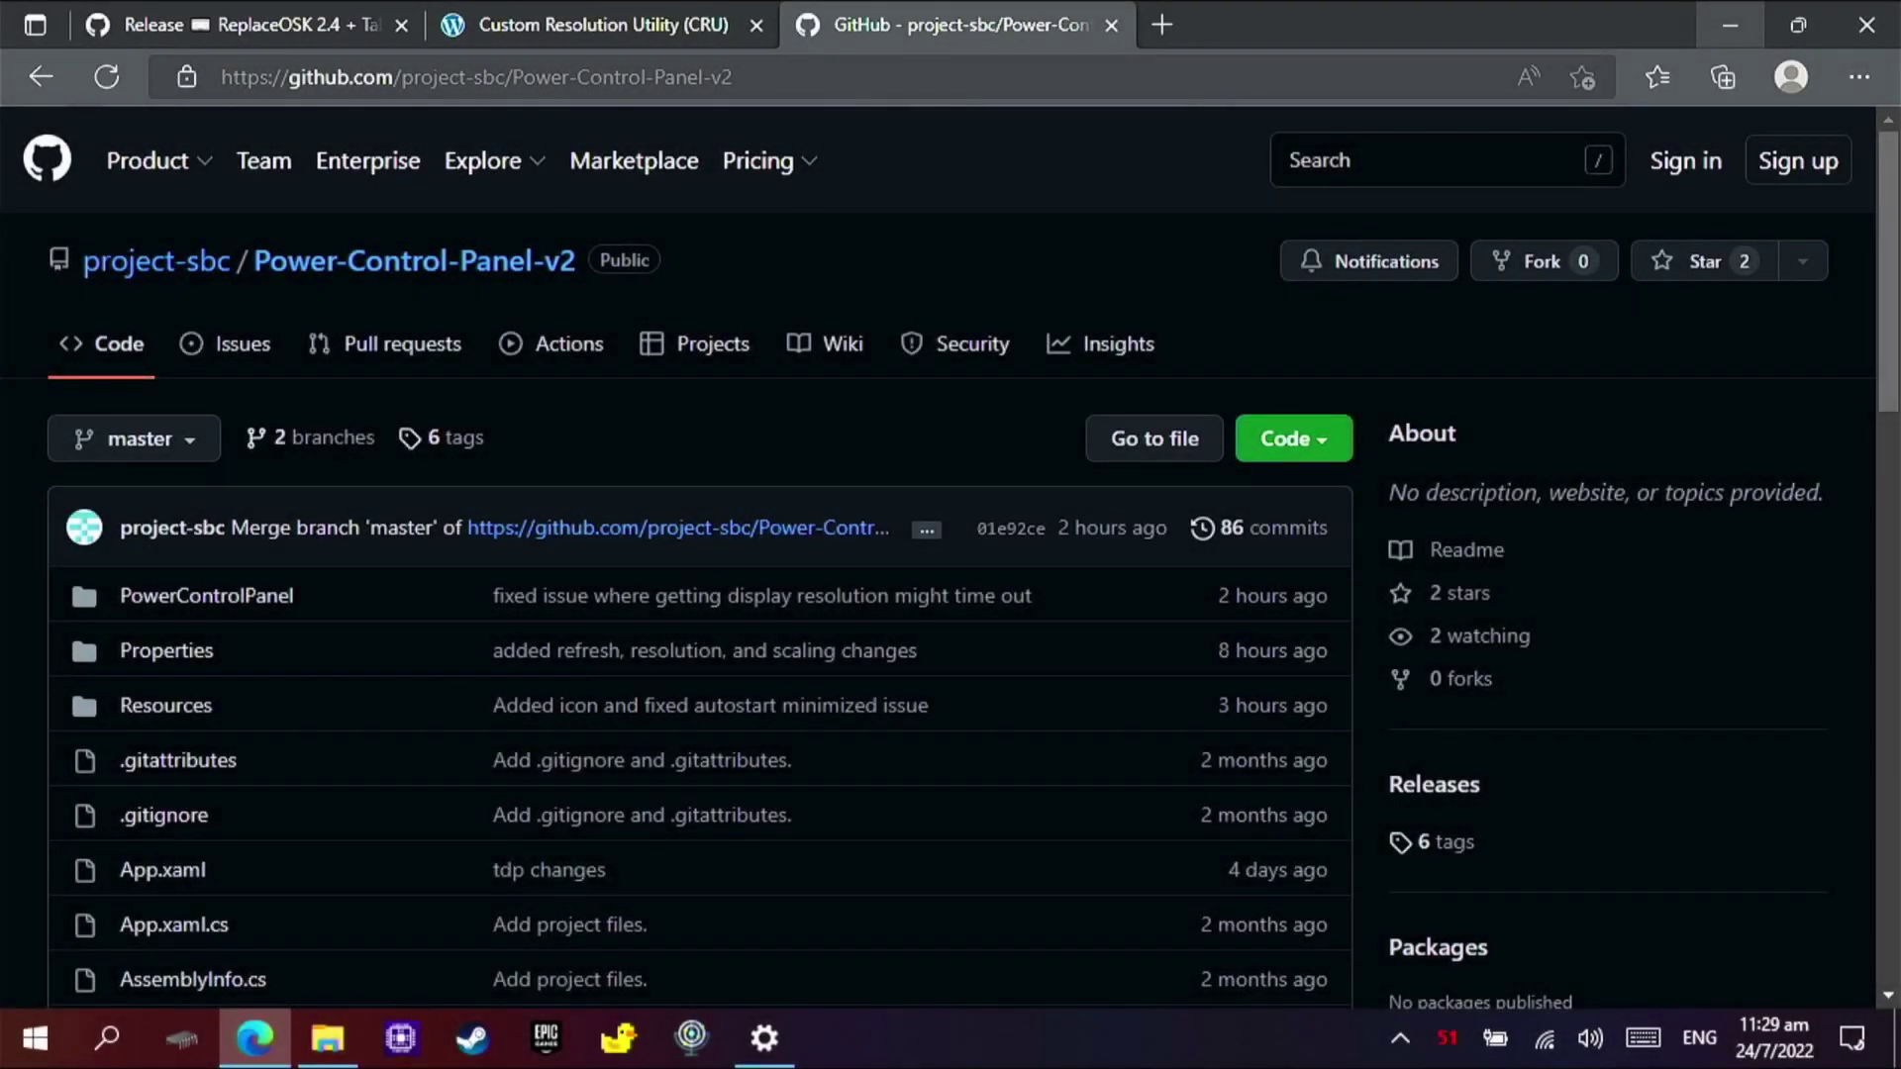
- Download Power.Control.Panel.0.1.4.zip from the 0.1.4 release of the Power-Control-Panel-v2 repository
left_click(1432, 784)
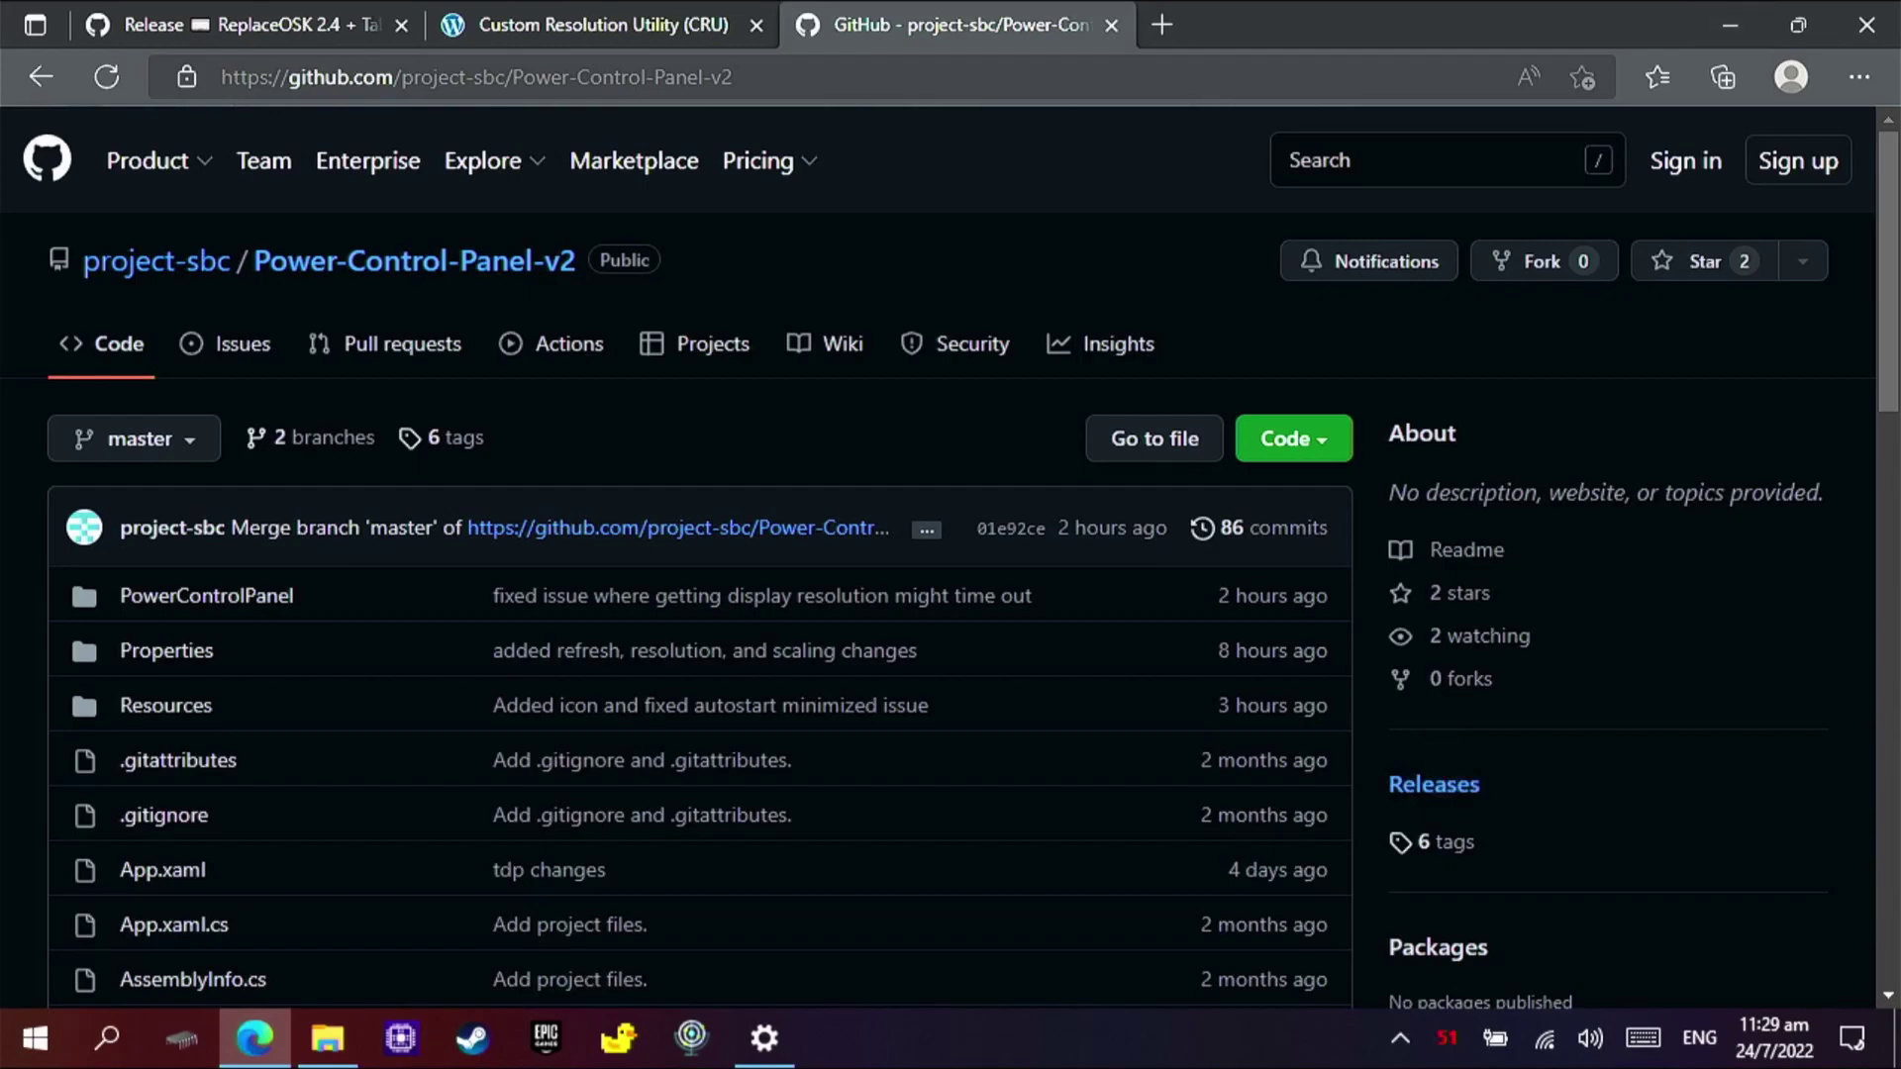
scroll(951, 555, "down", 4)
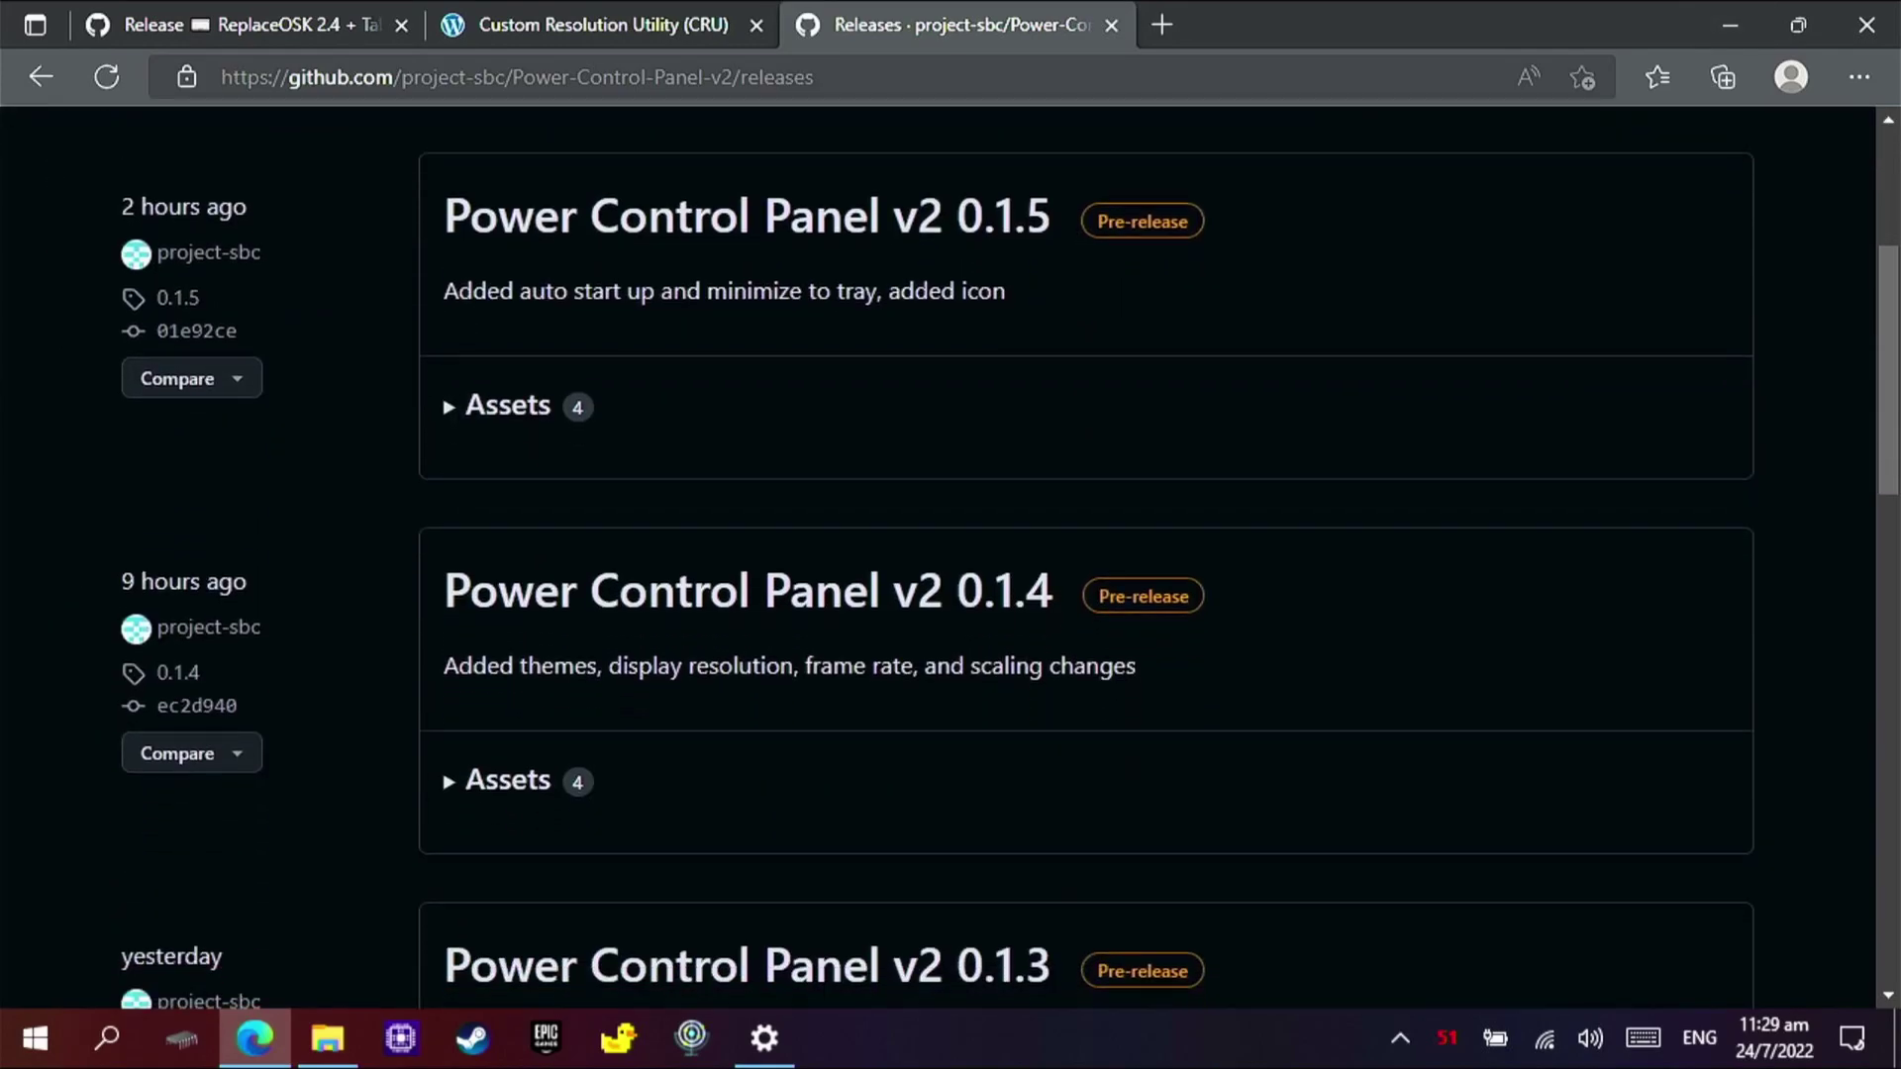
left_click(507, 782)
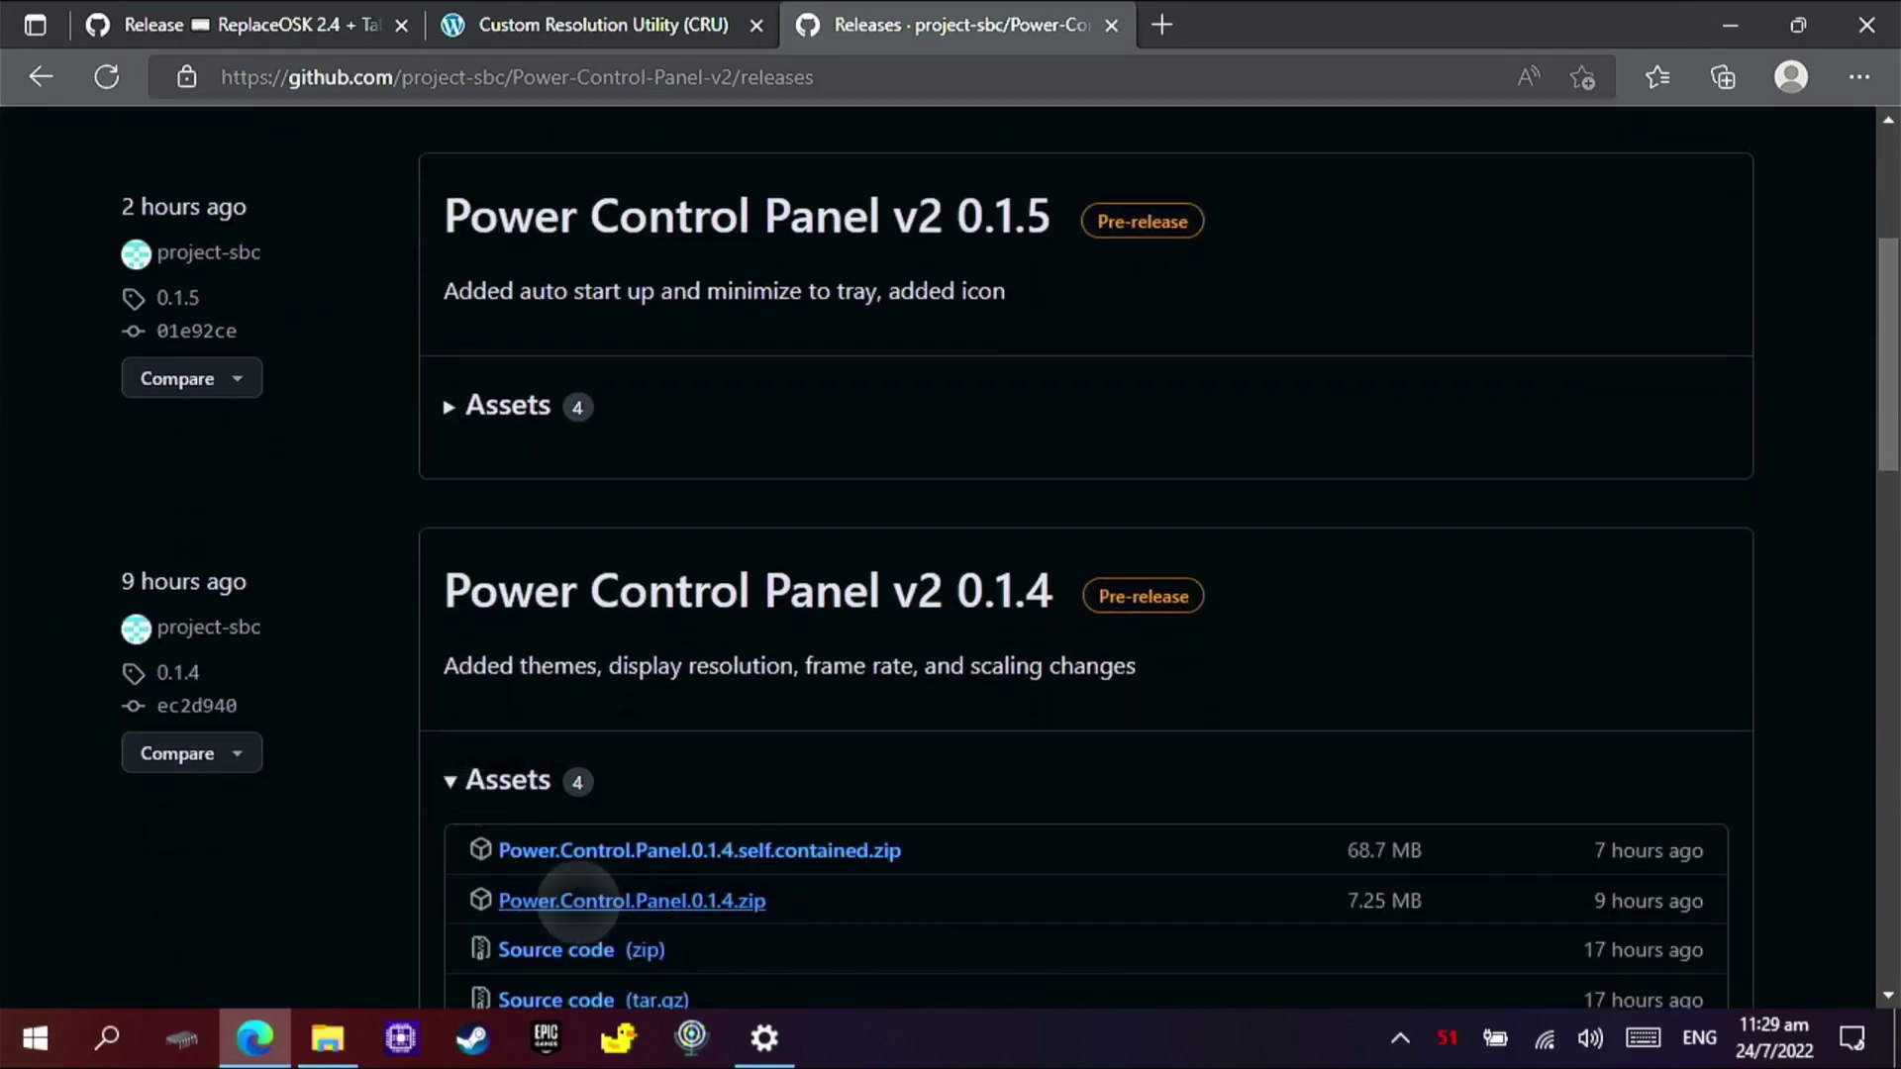
left_click(554, 901)
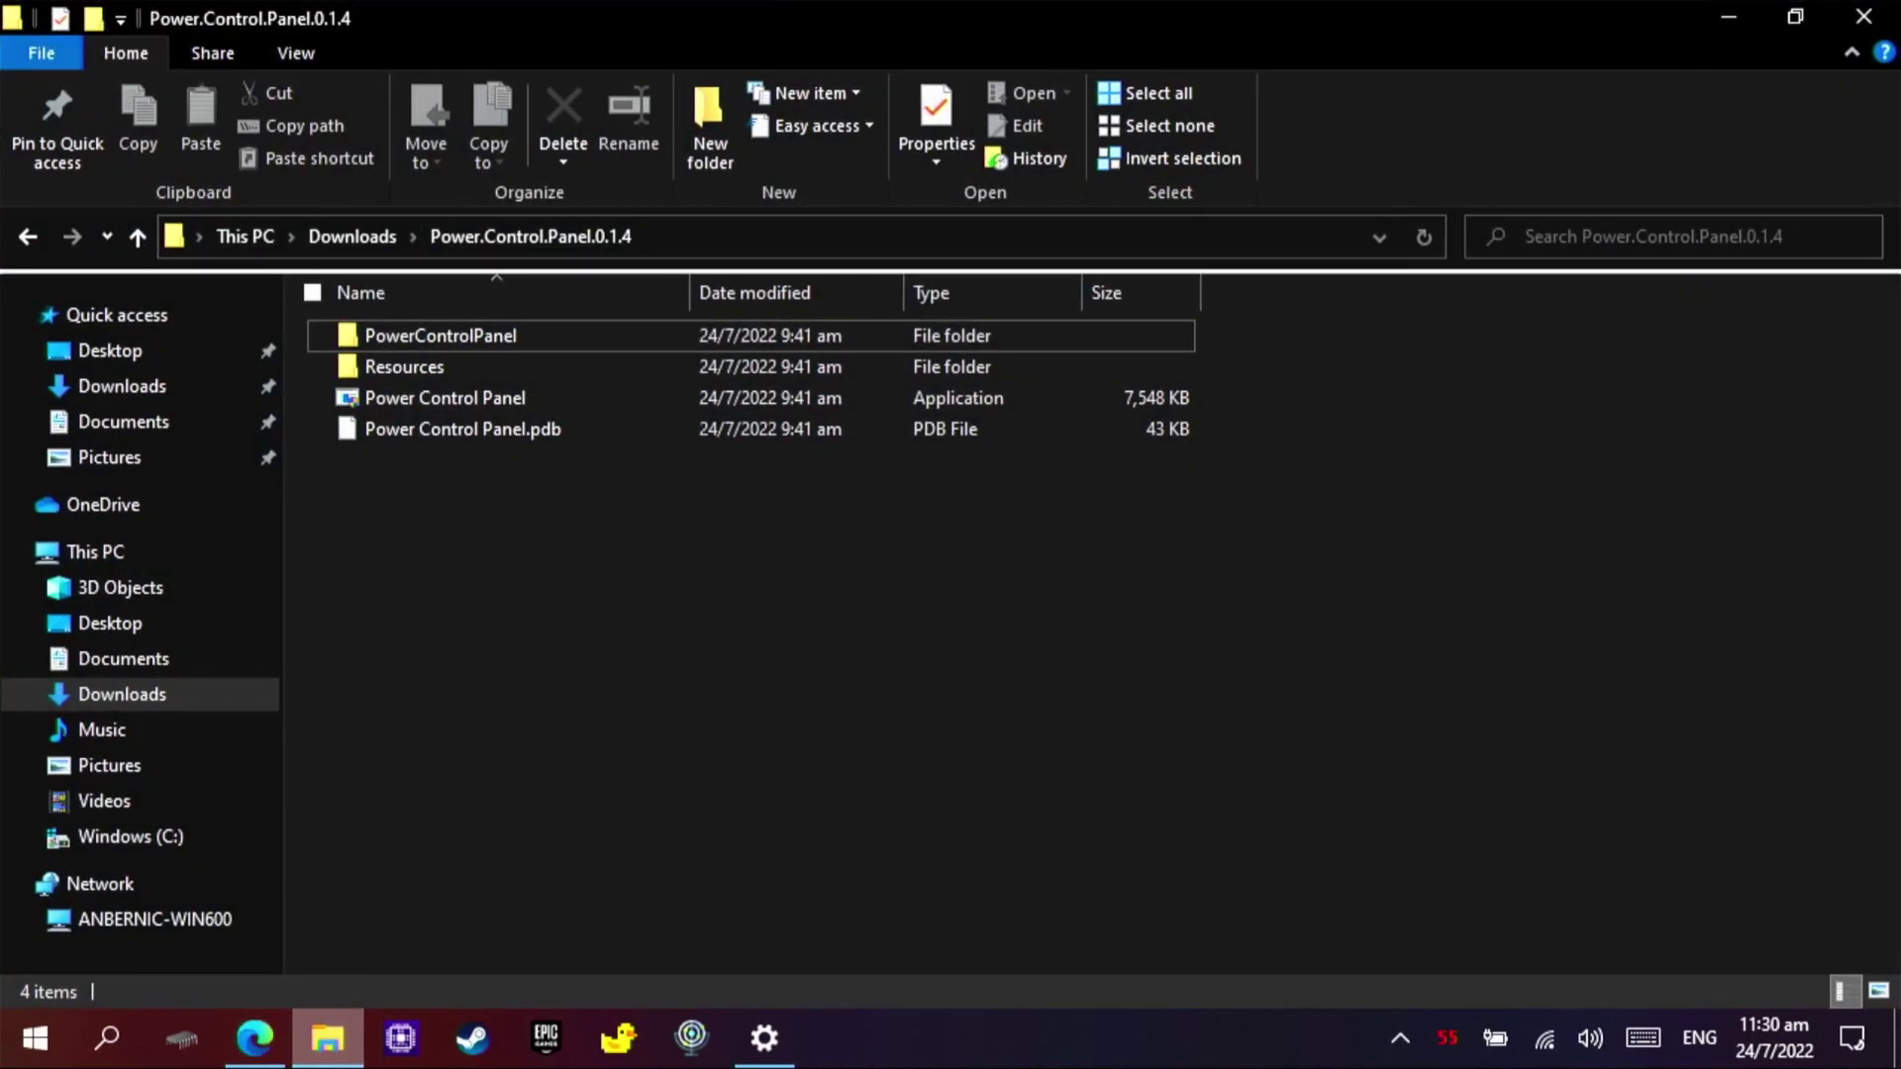
- Look inside the PowerControlPanel folder, return to Power.Control.Panel.0.1.4, and launch the Power Control Panel application
double_click(441, 335)
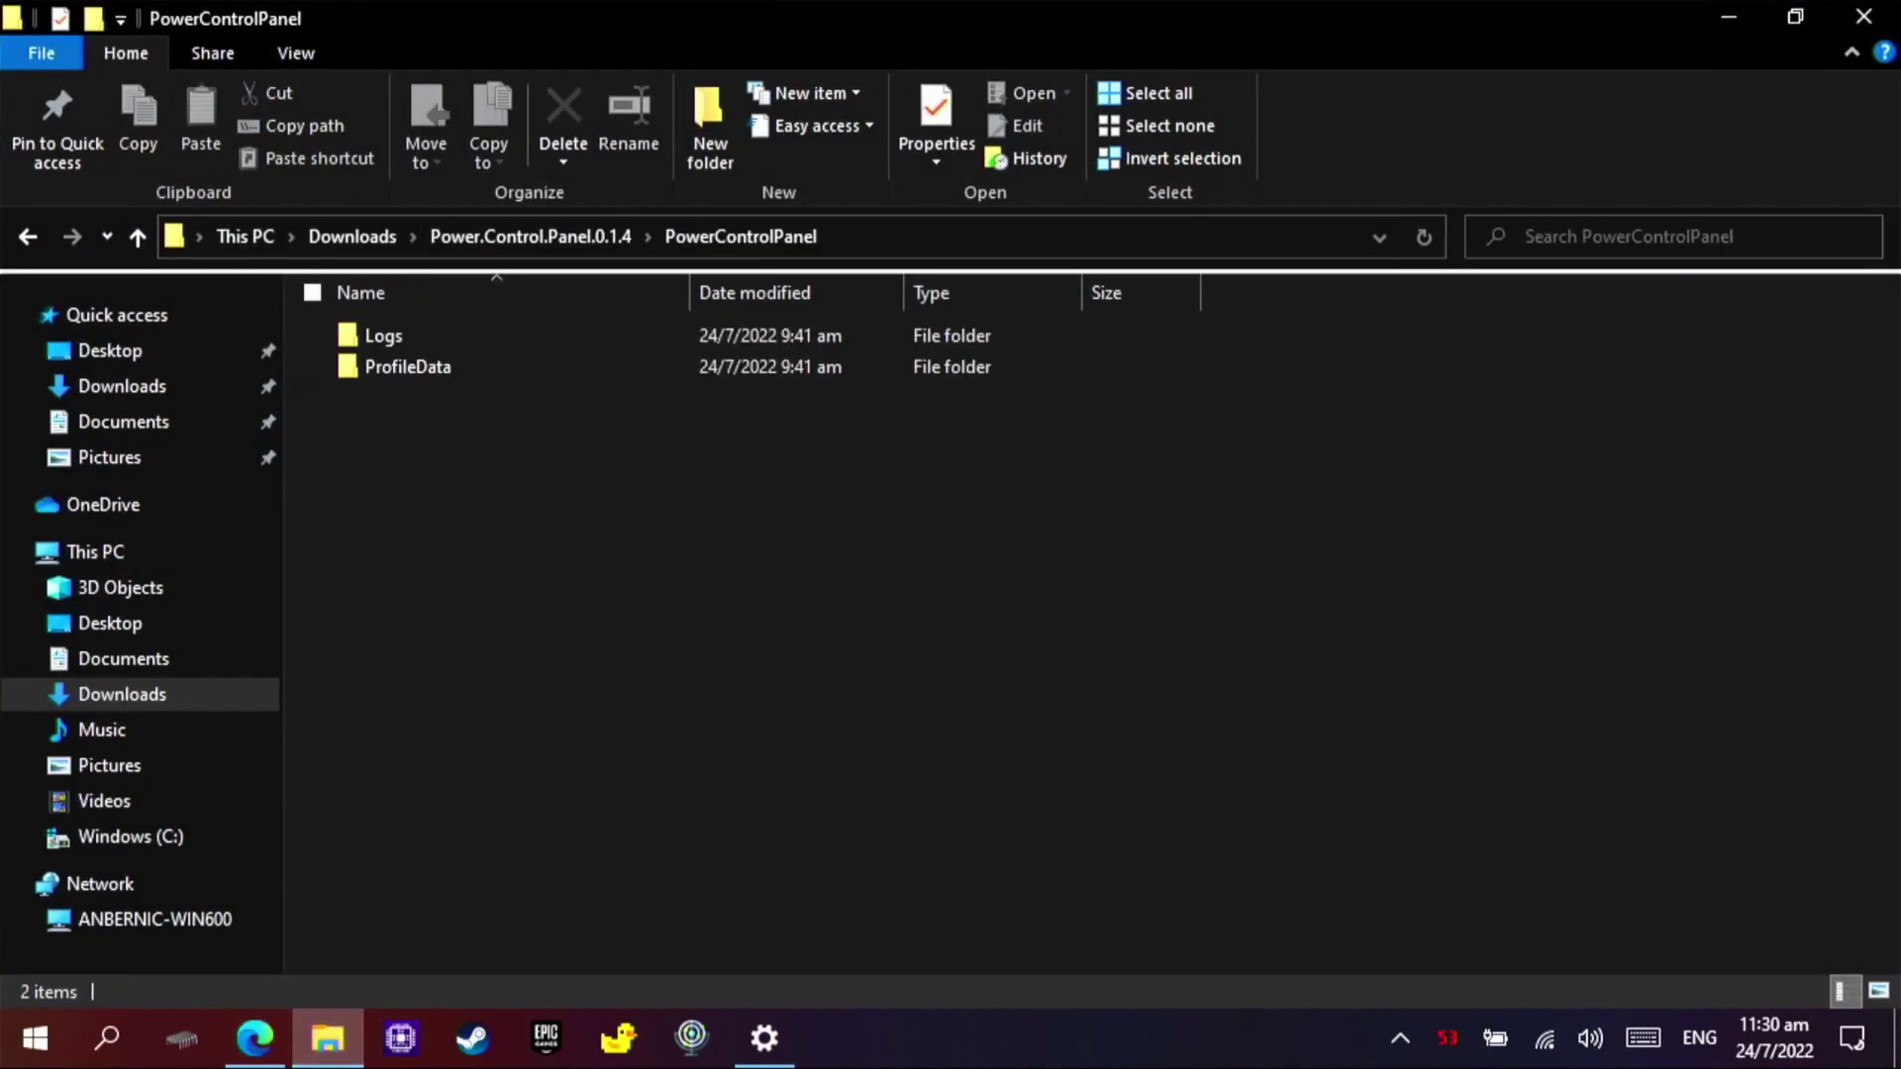
key("alt+Left")
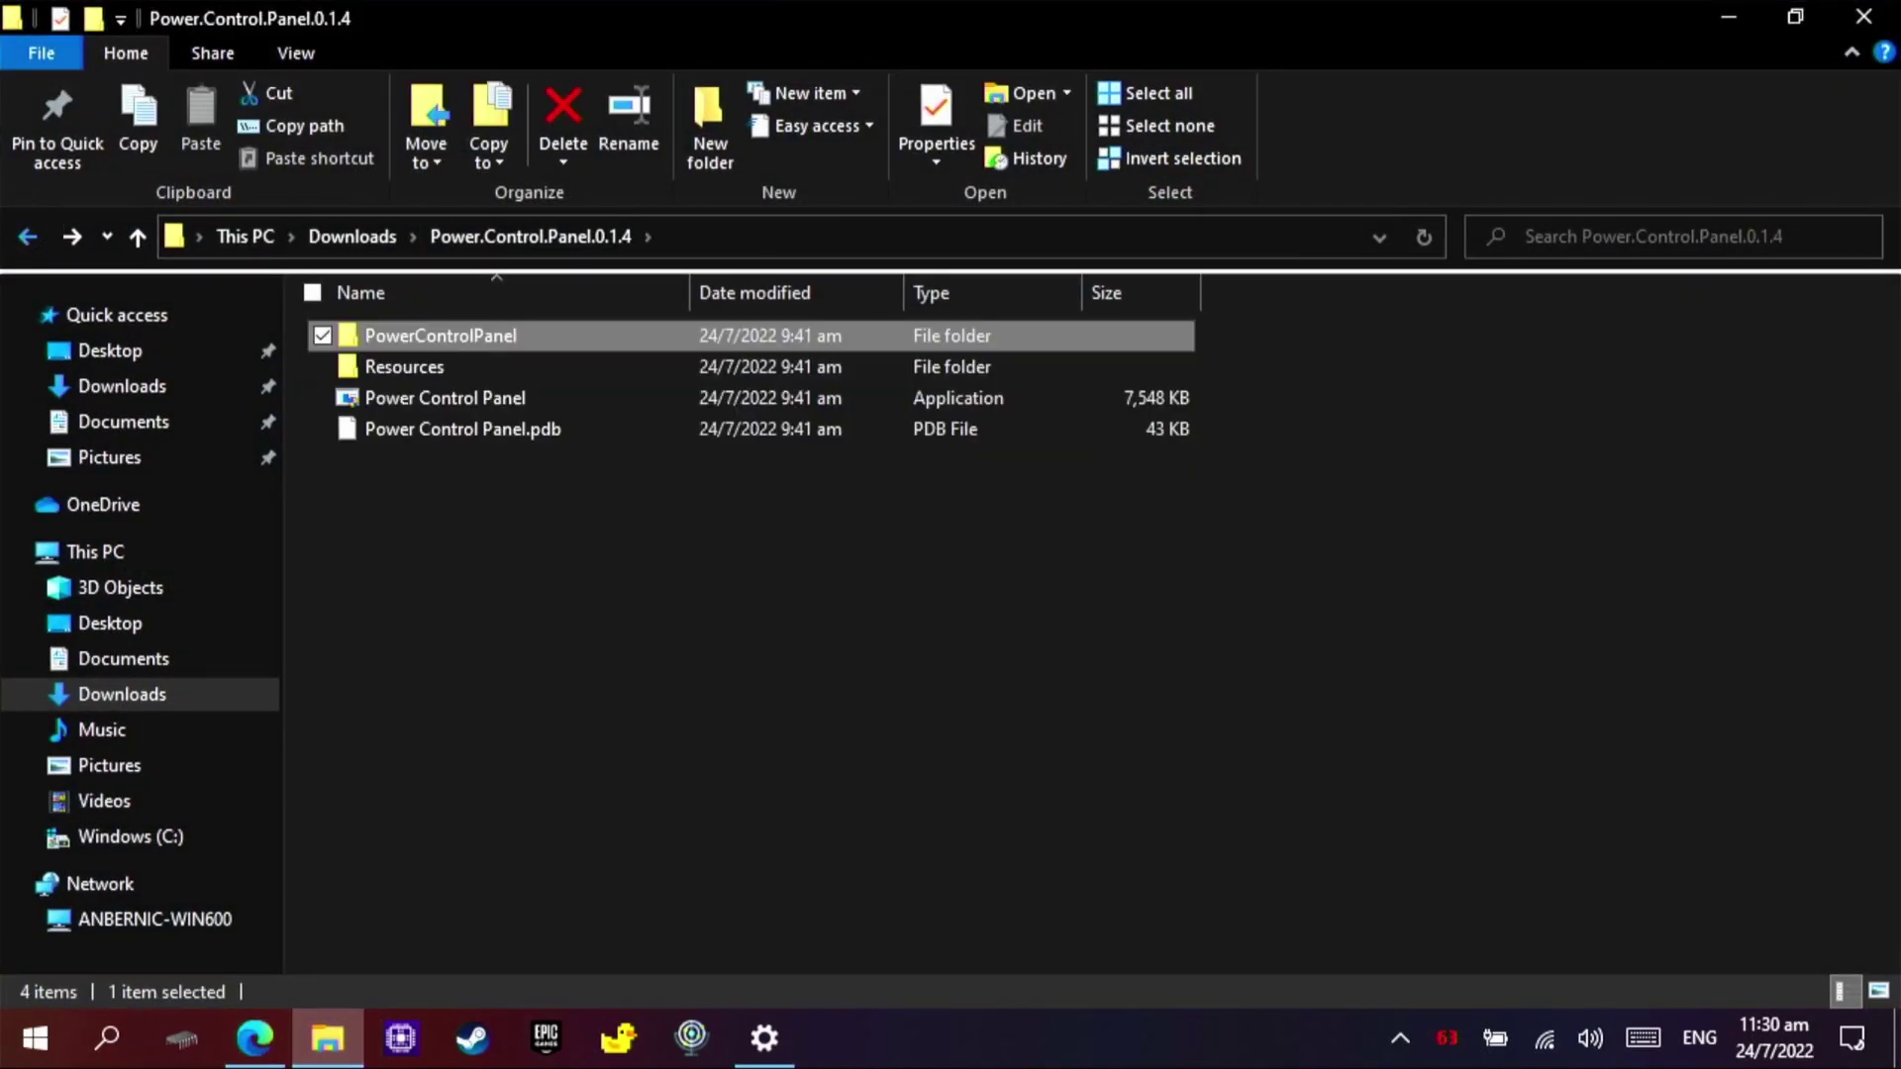
left_click(444, 398)
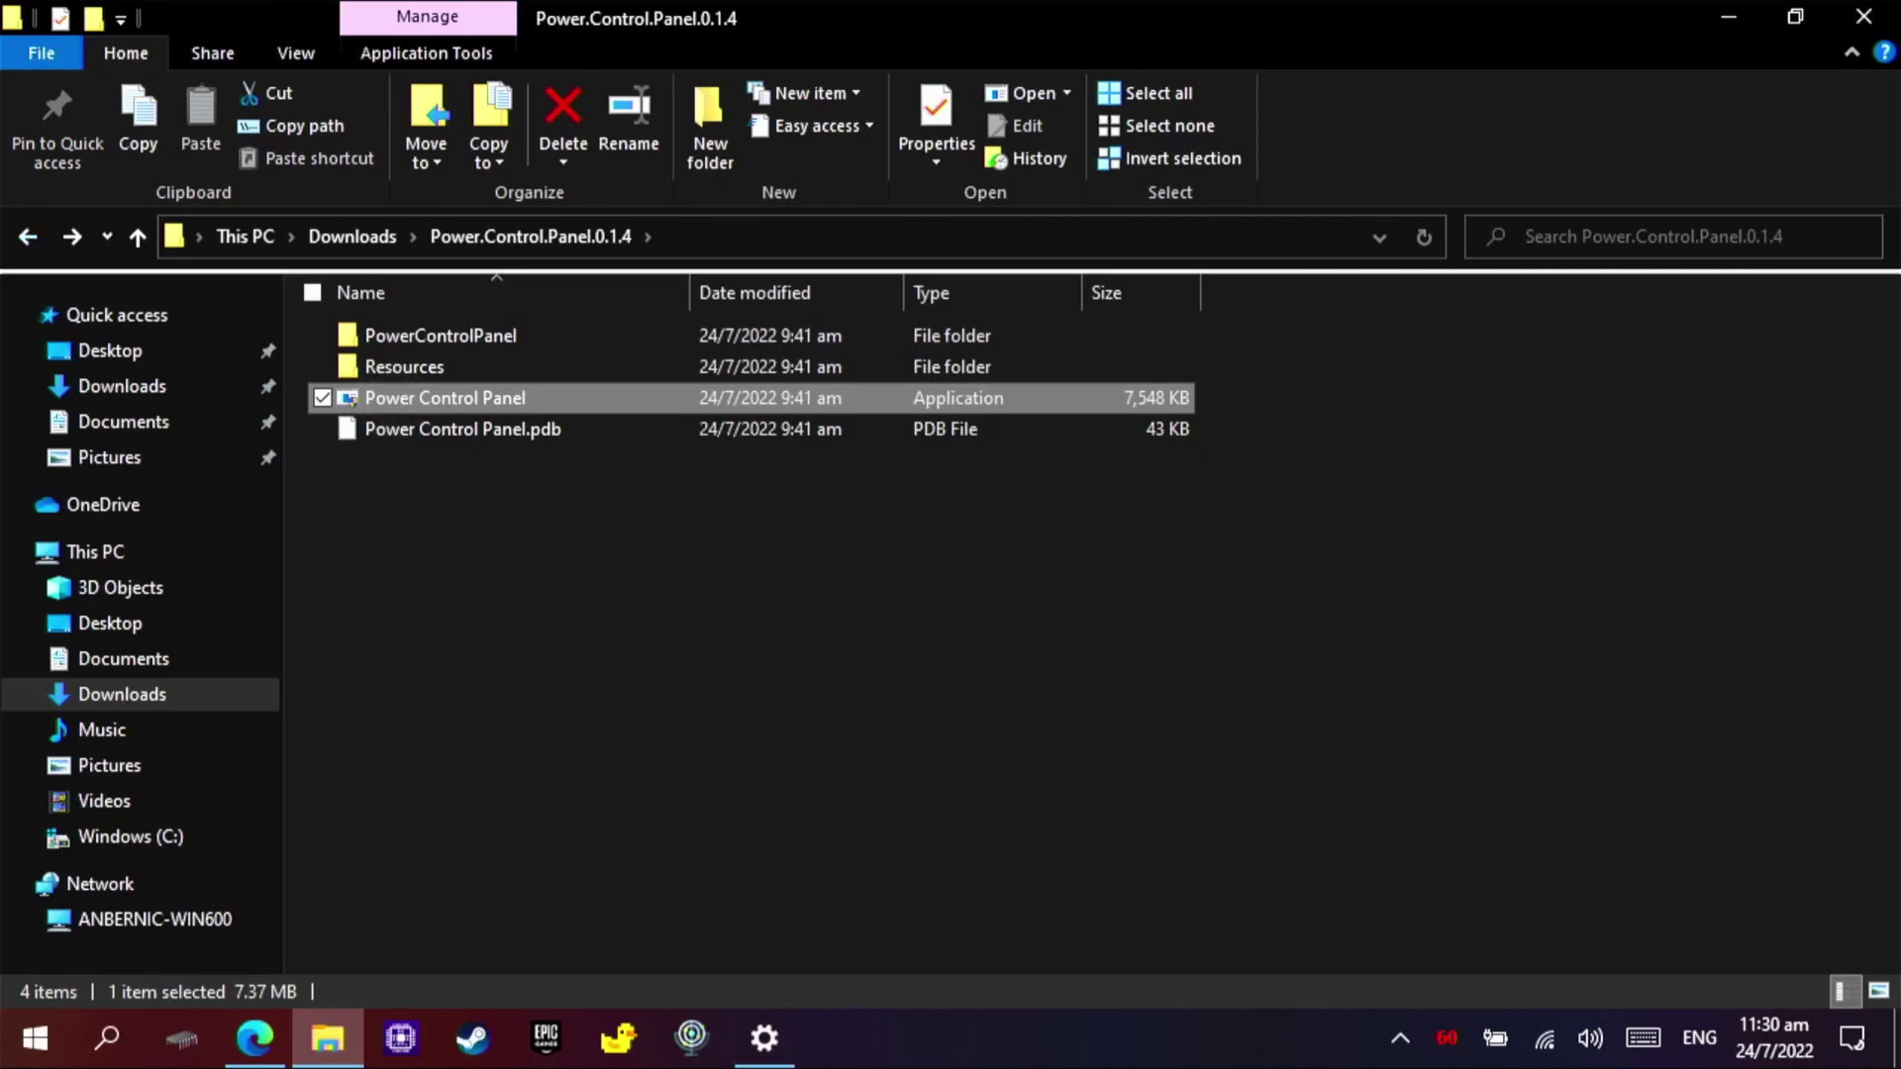
key("Return")
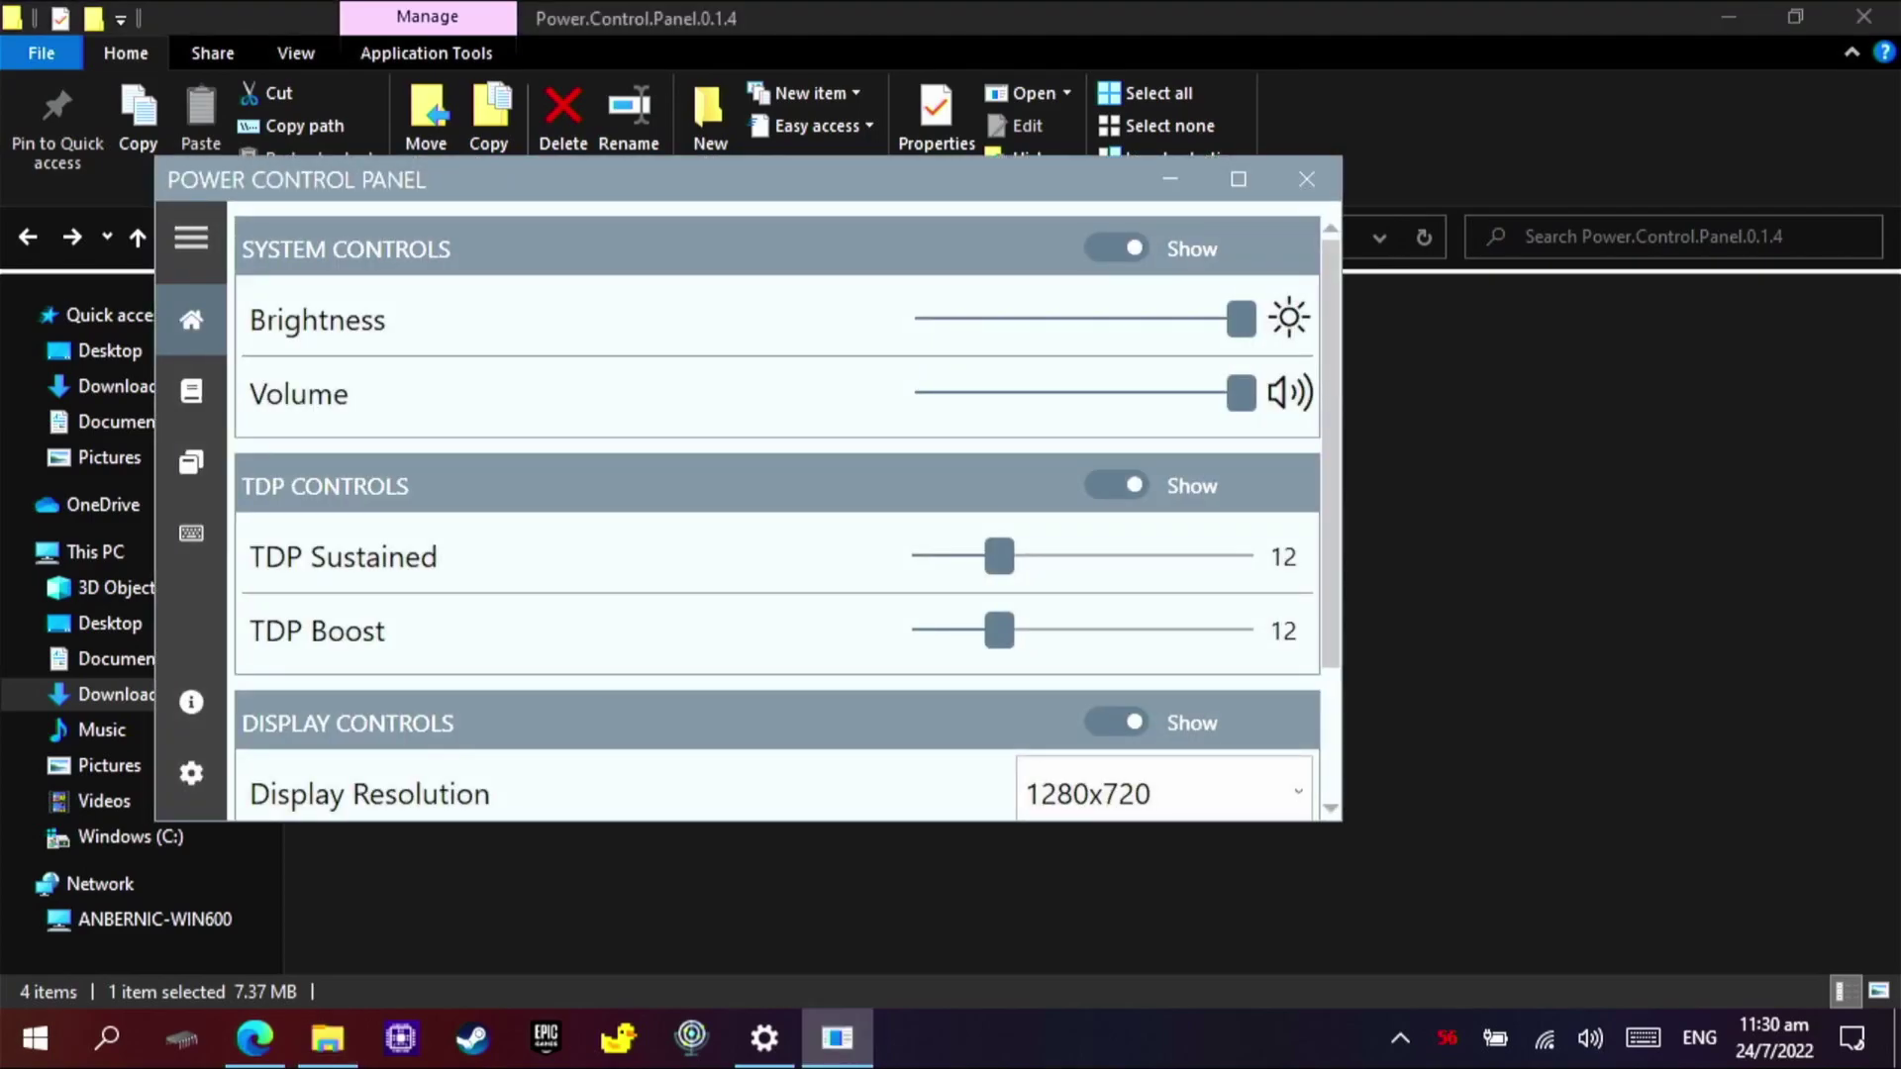
- Enable Start With Windows in Power Control Panel's general settings and save the settings
left_click(191, 773)
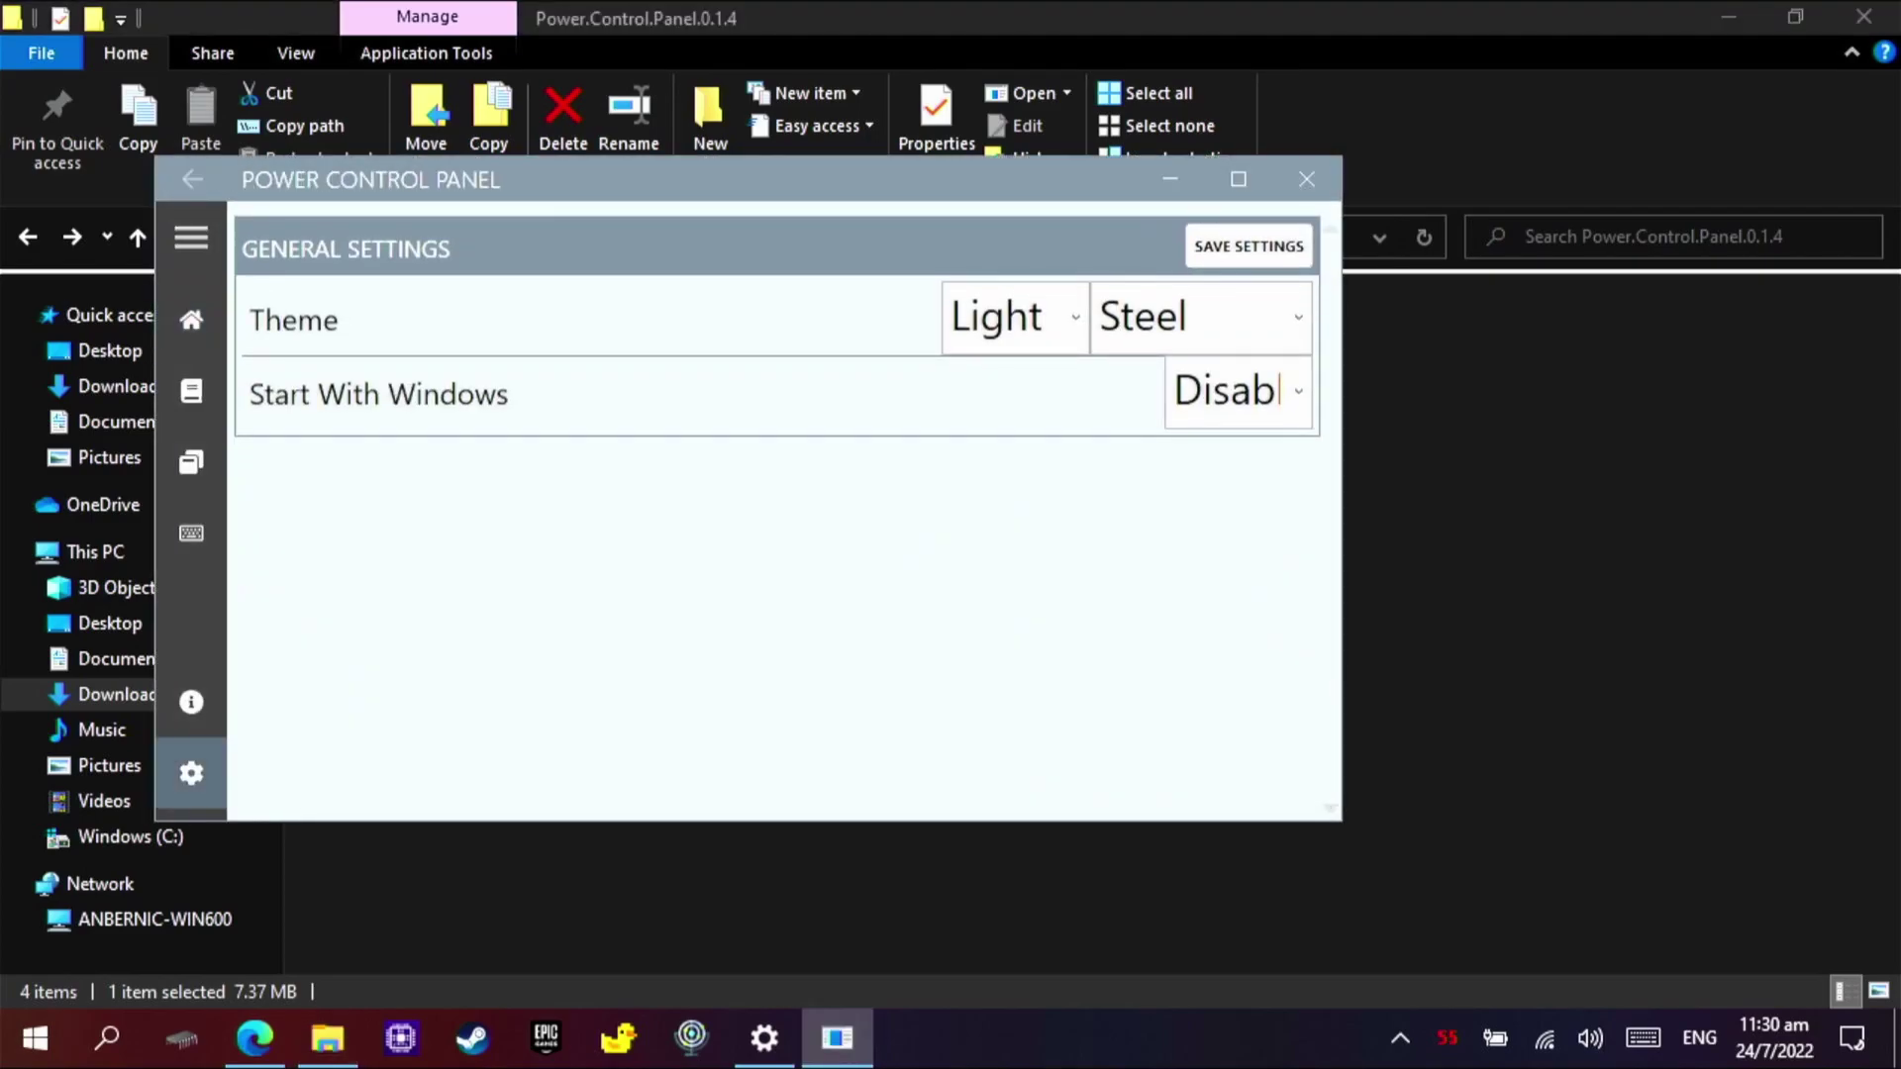
left_click(1238, 392)
left_click(1238, 453)
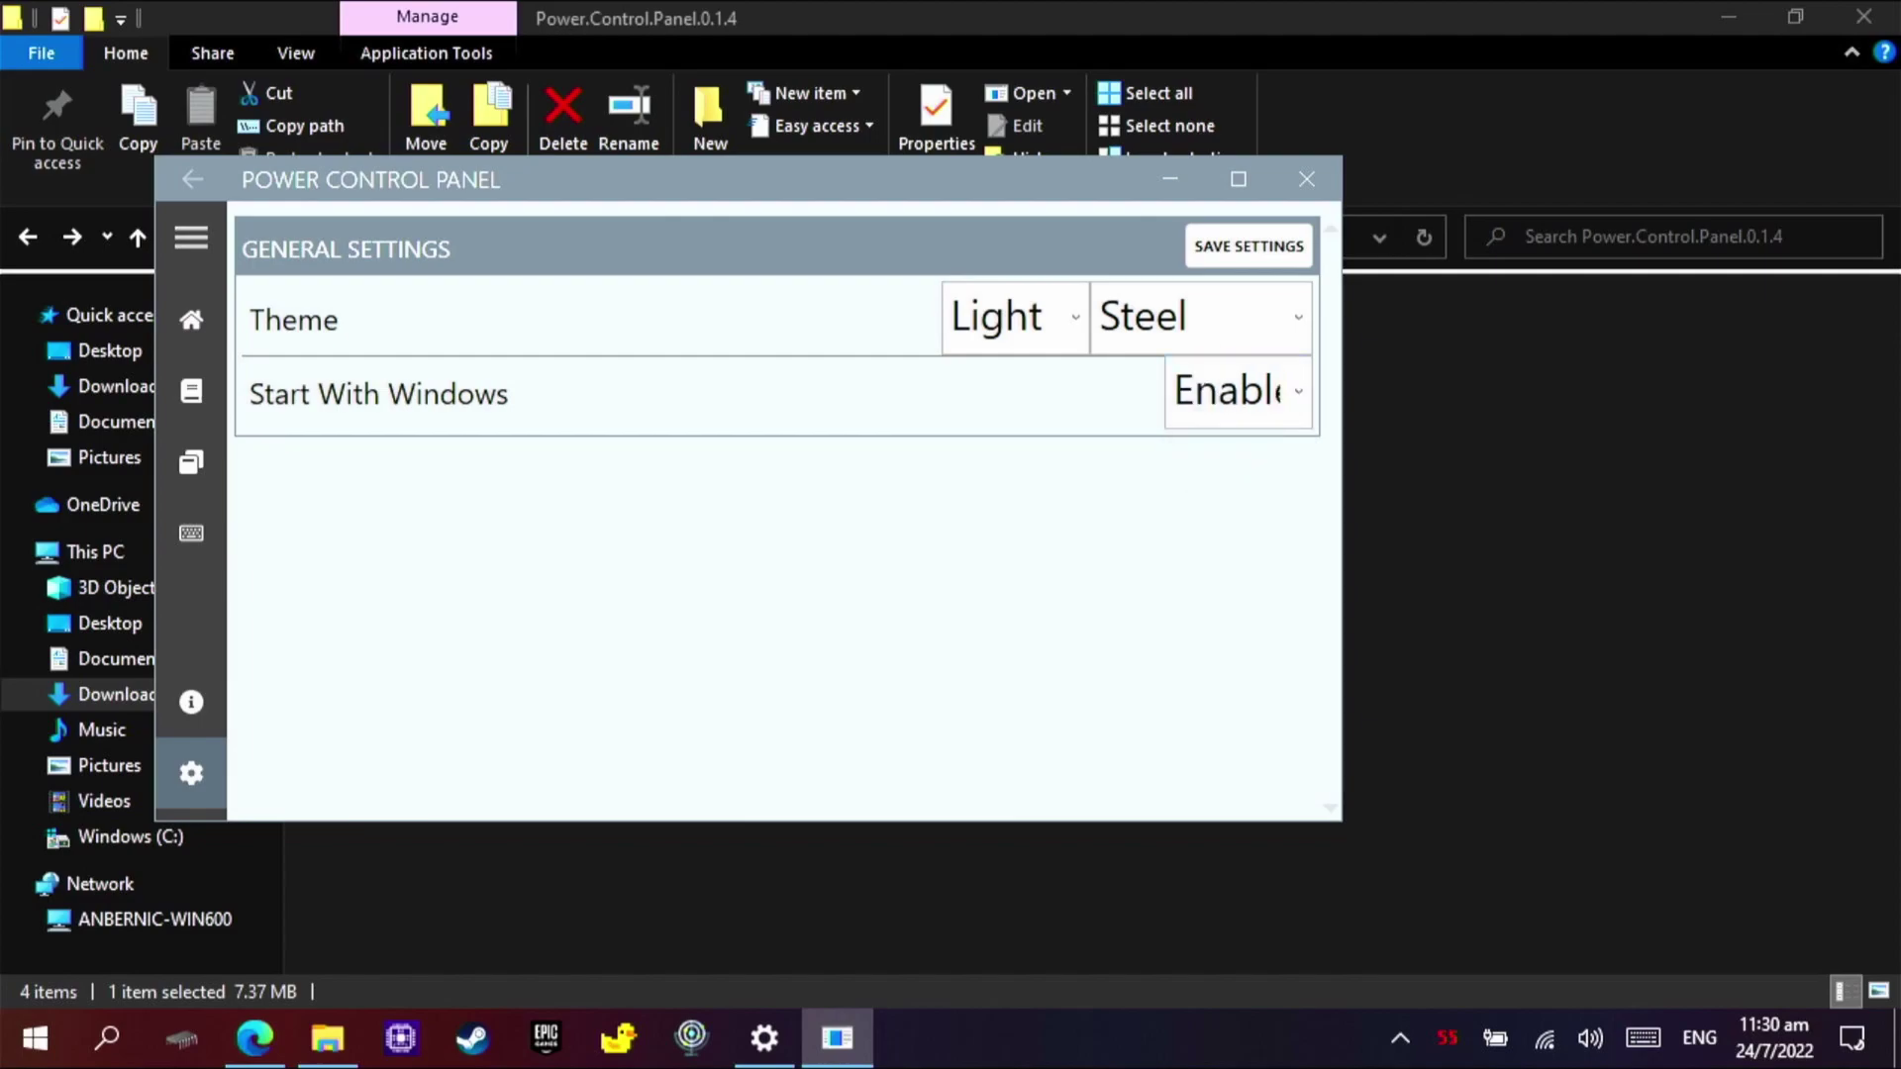
left_click(1249, 246)
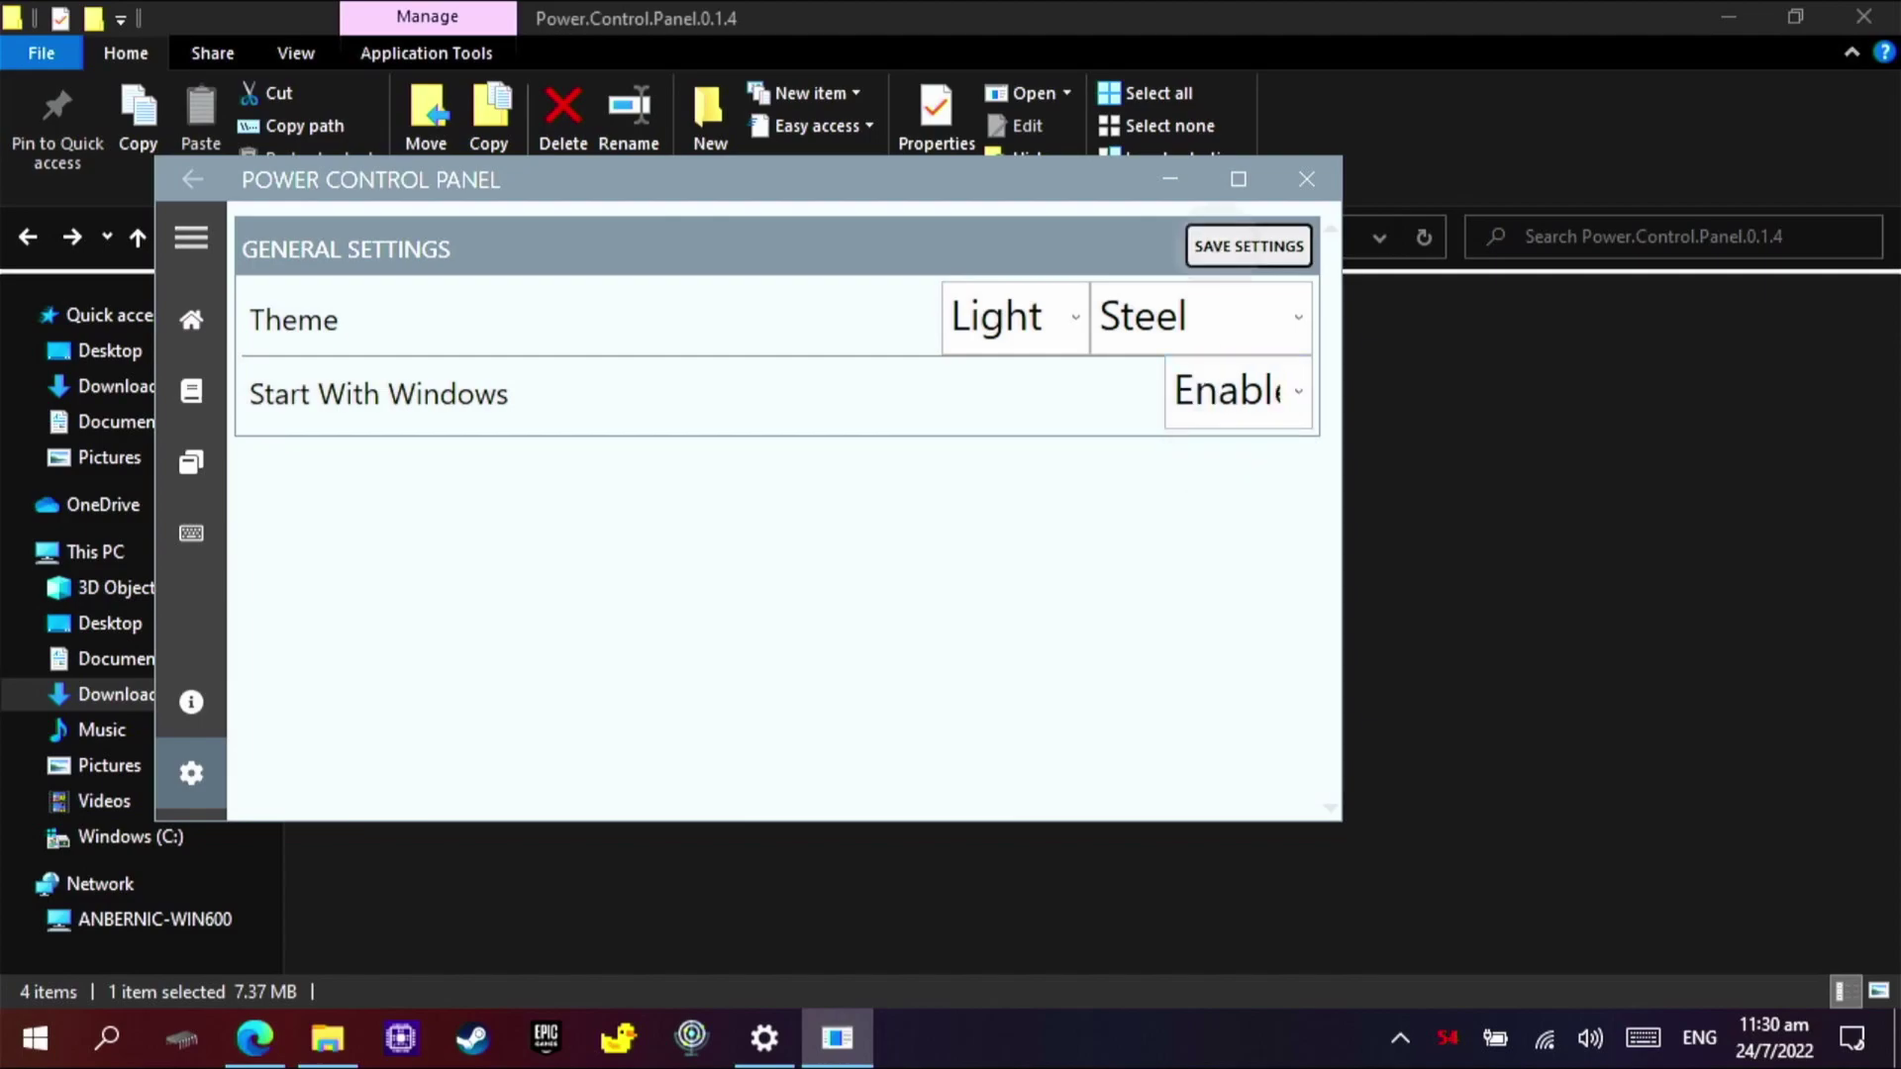
- Return to the home page, minimize the Power Control Panel window and bring up its Quick Access Menu
left_click(191, 319)
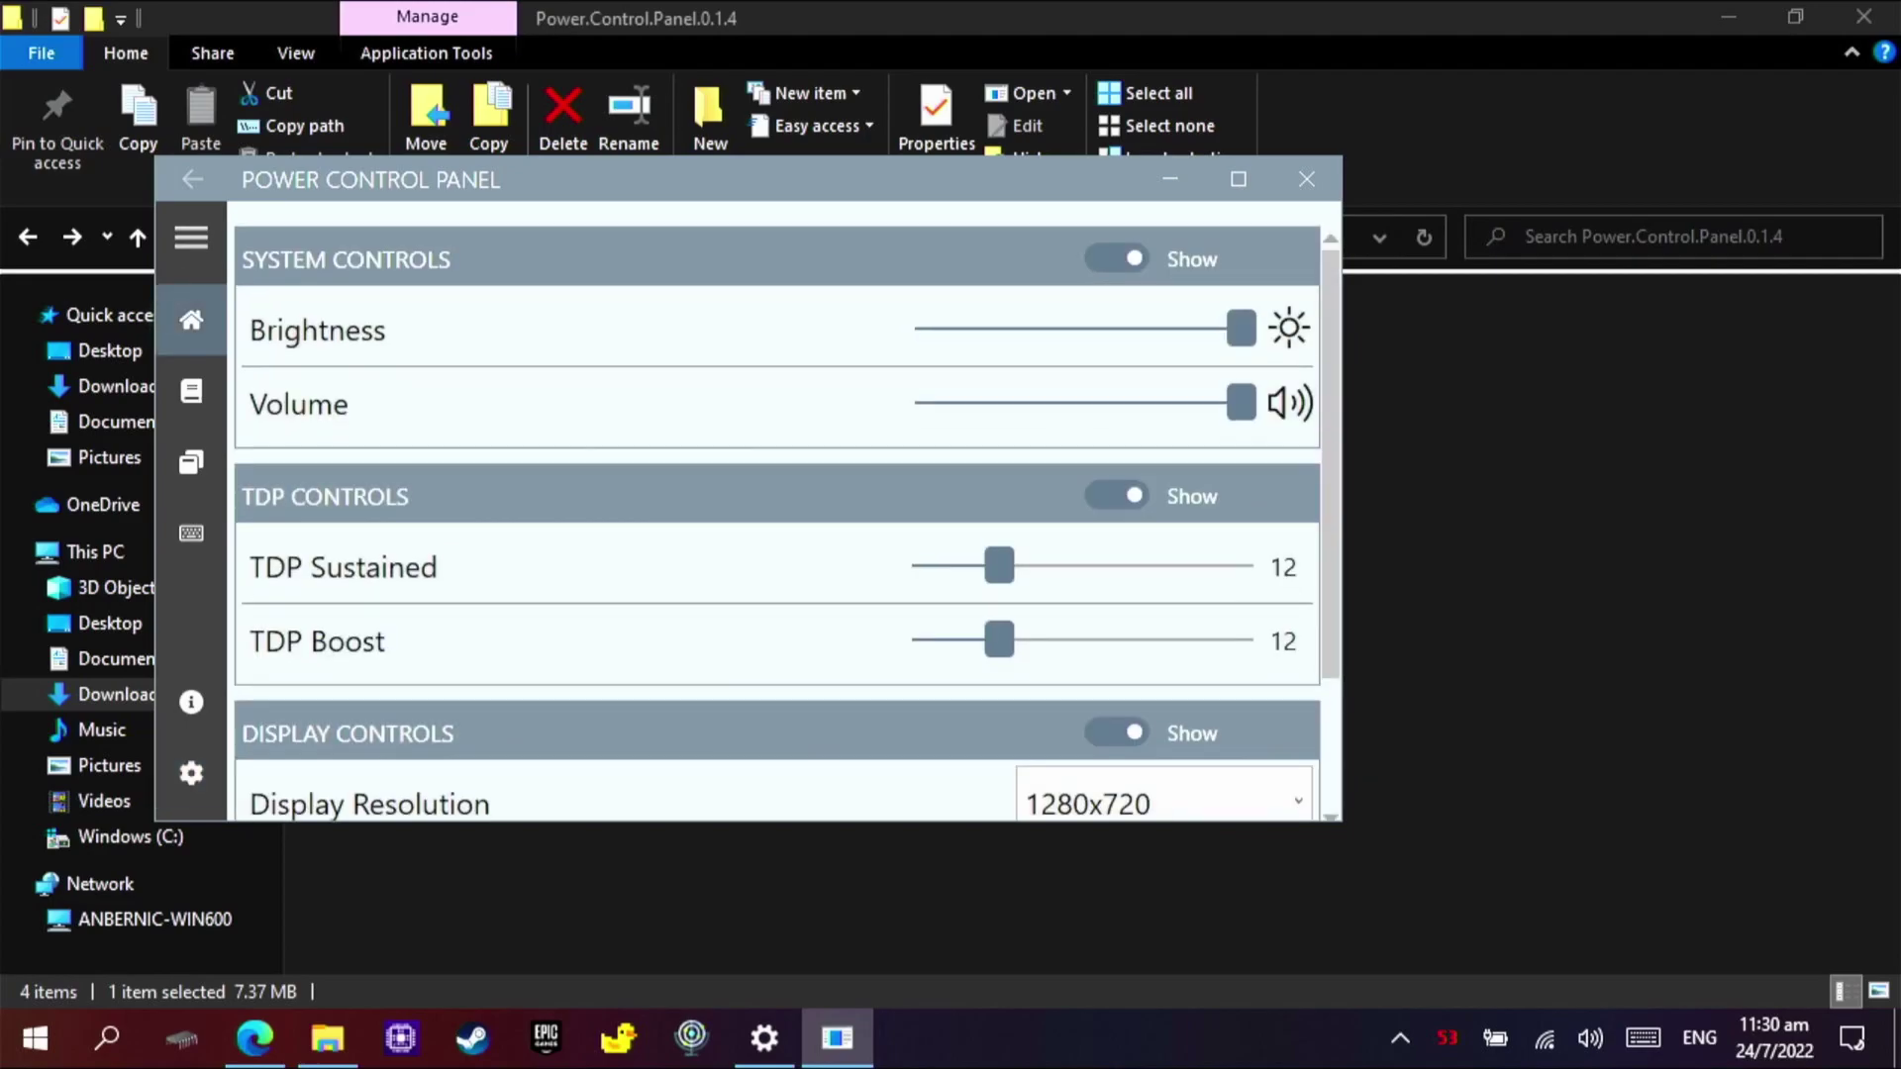
left_click(1170, 179)
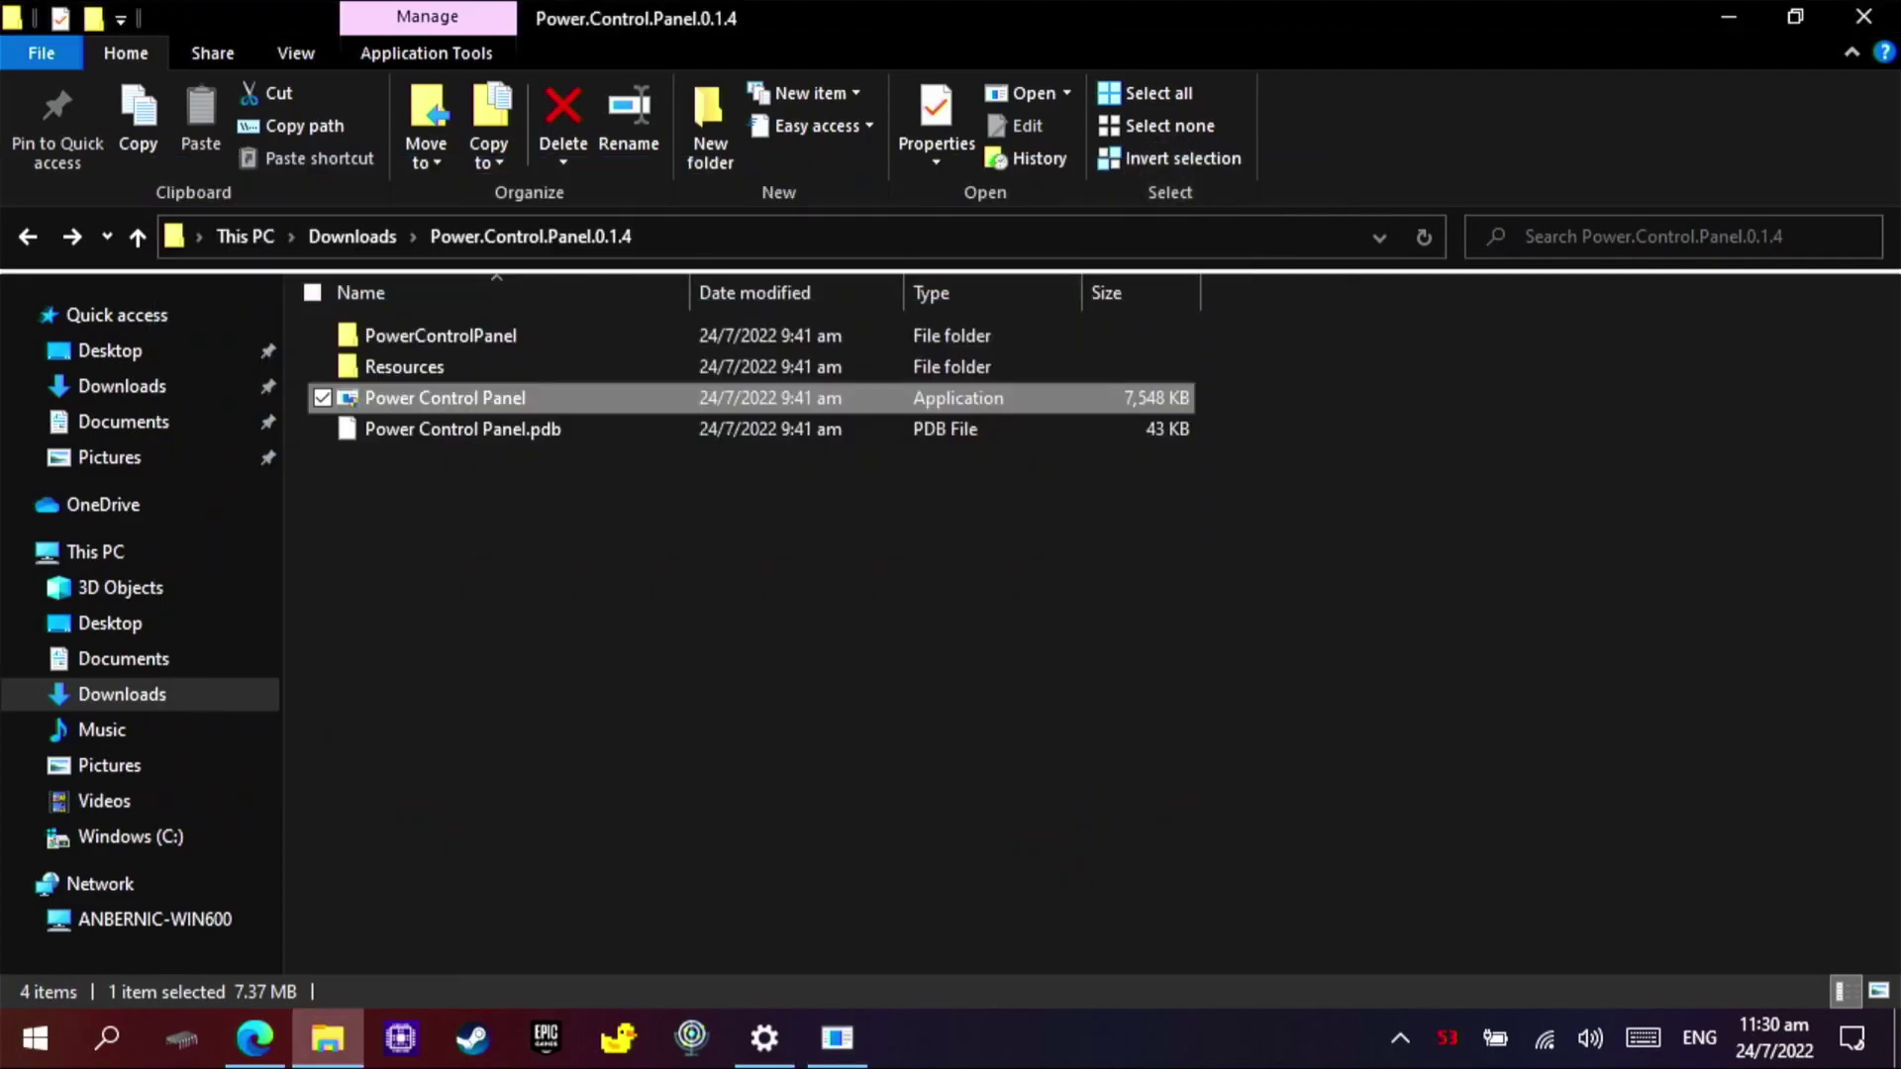
key("ctrl+shift+a")
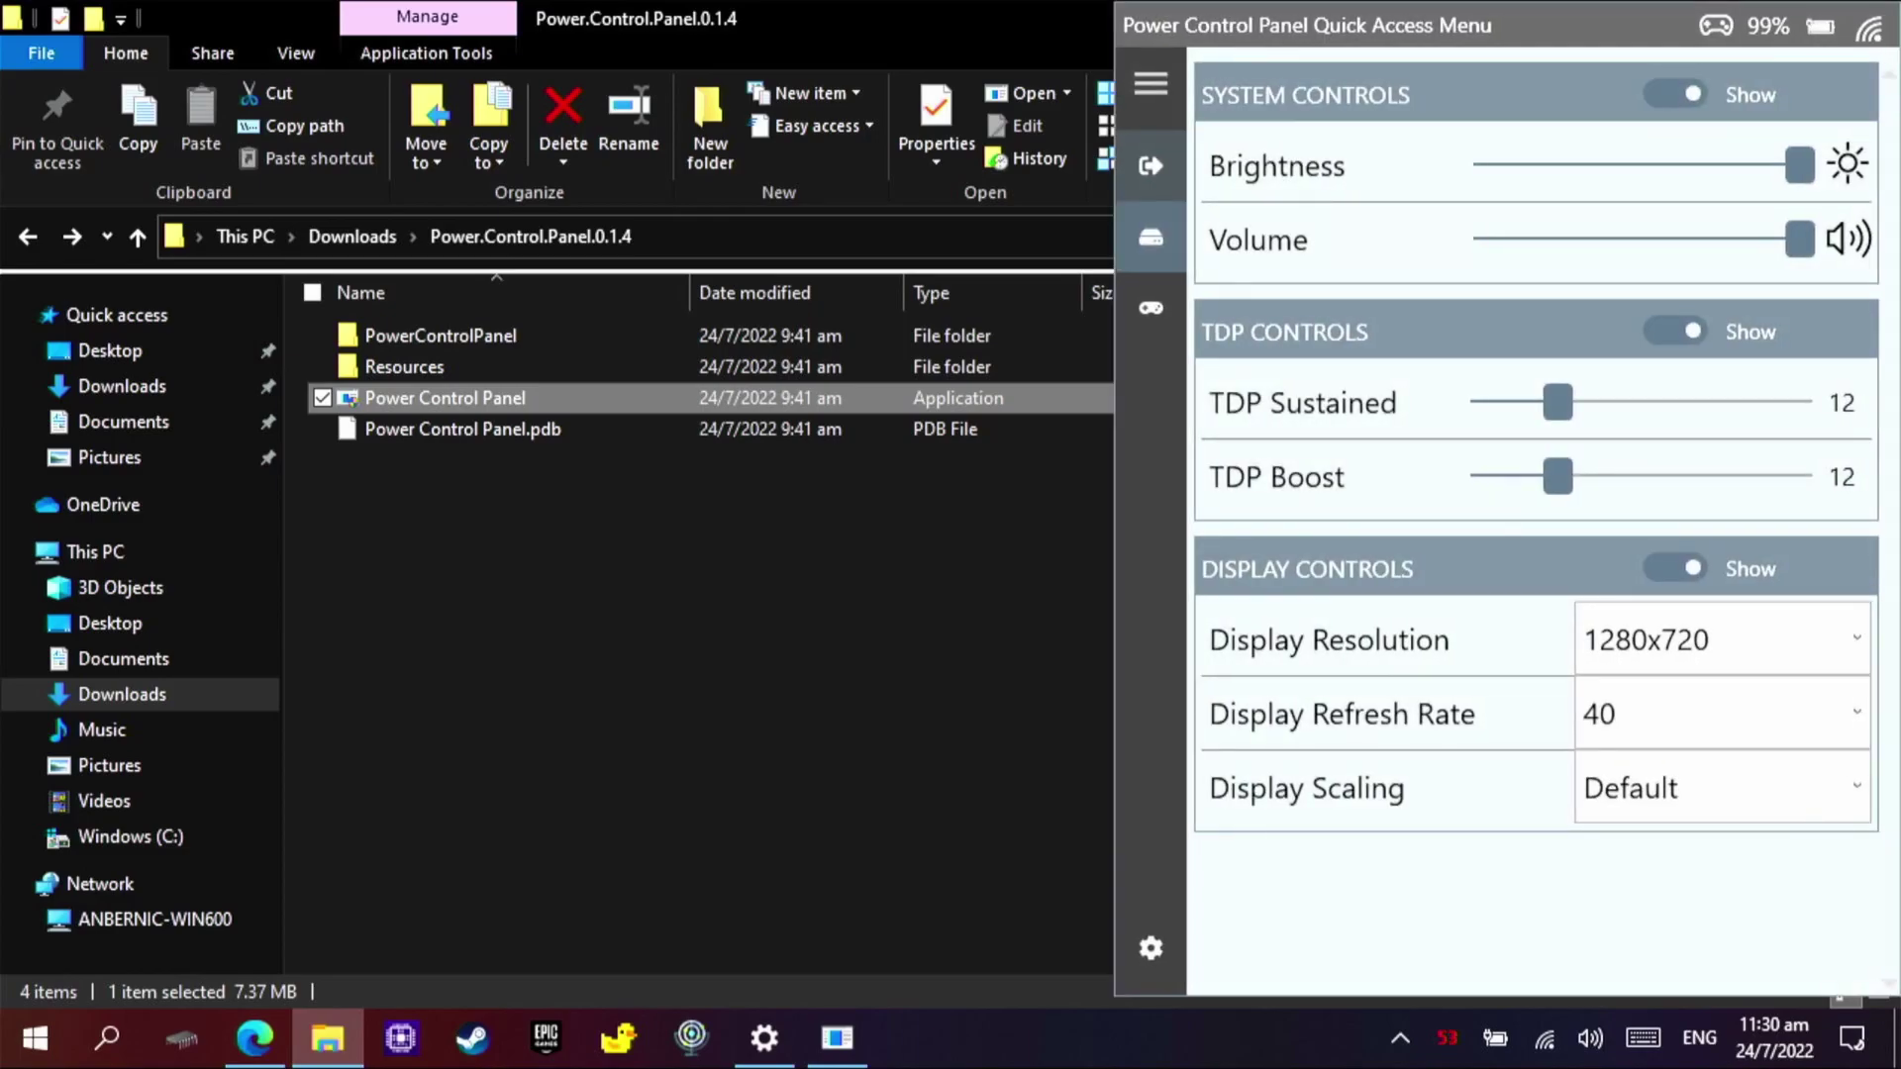
- Lower the brightness to less than half and bring it back up to maximum
left_click_drag(1800, 166, 1601, 165)
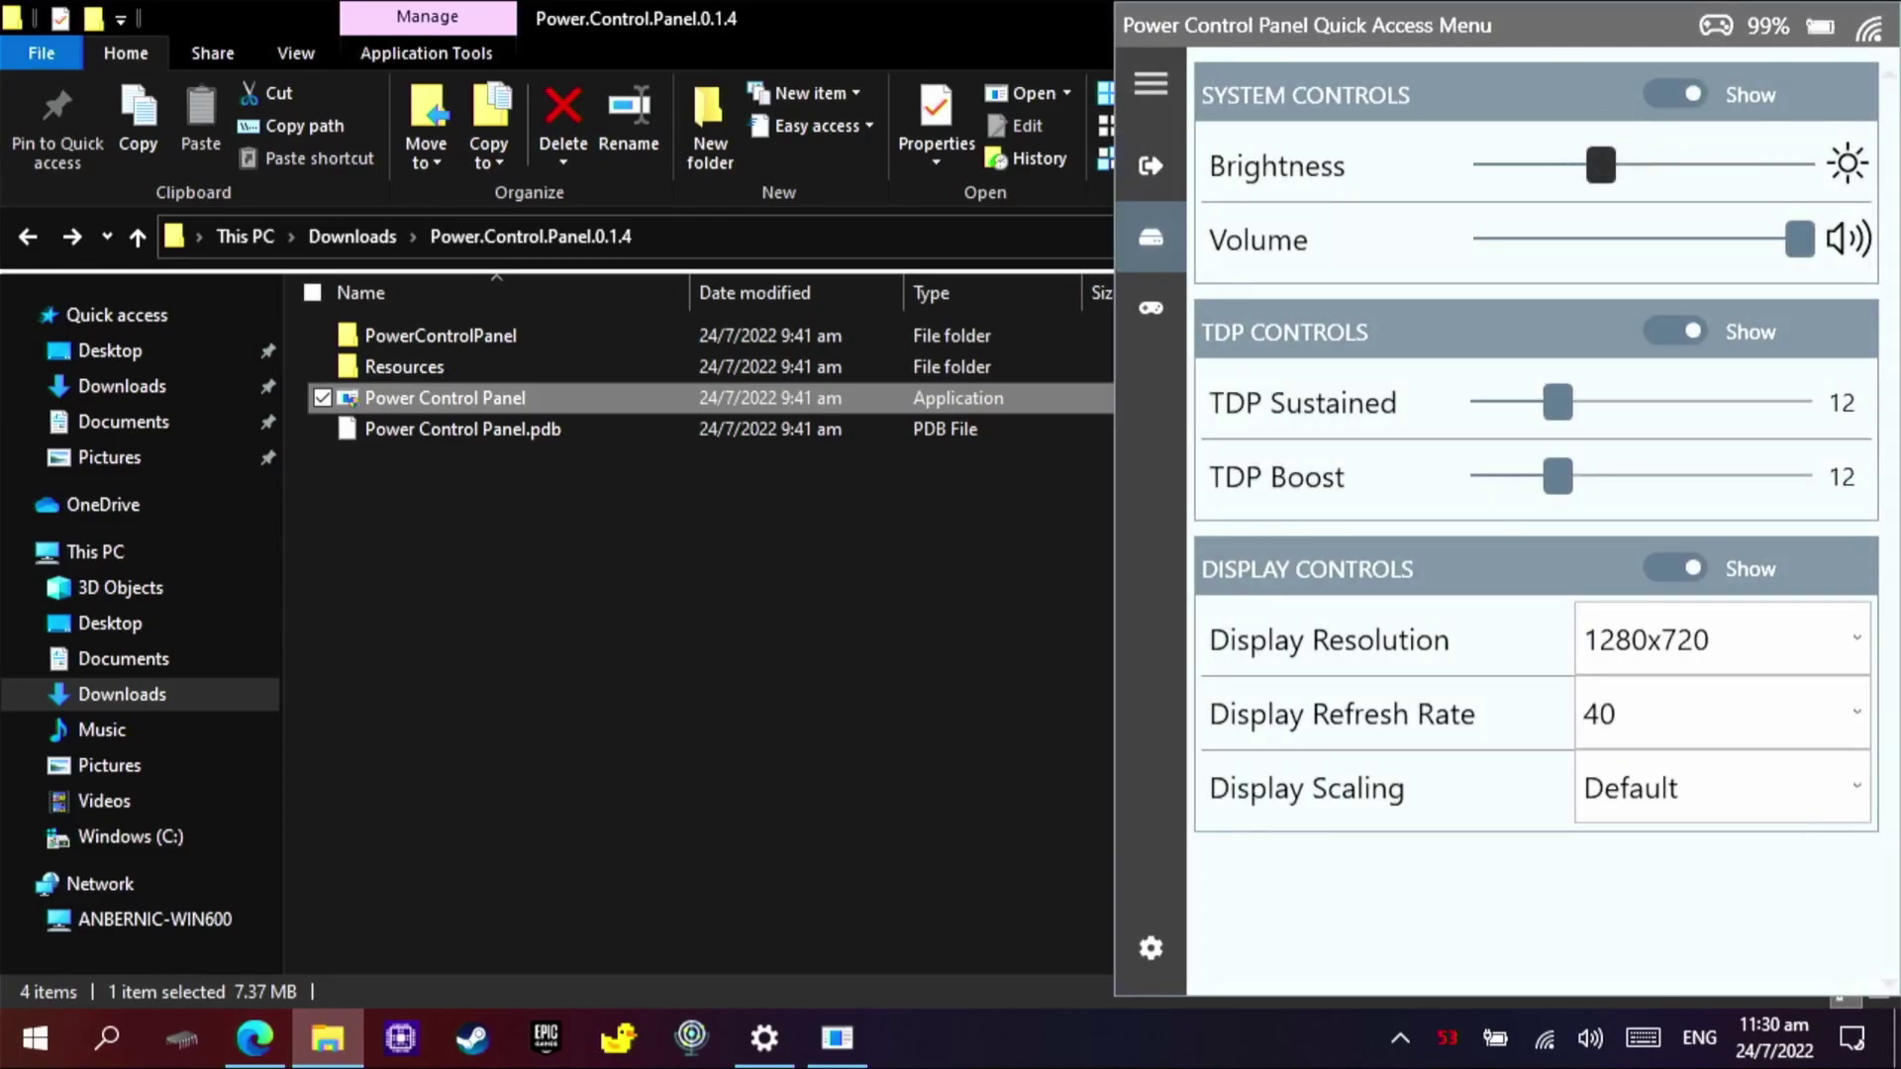
key("Right")
key("Right")
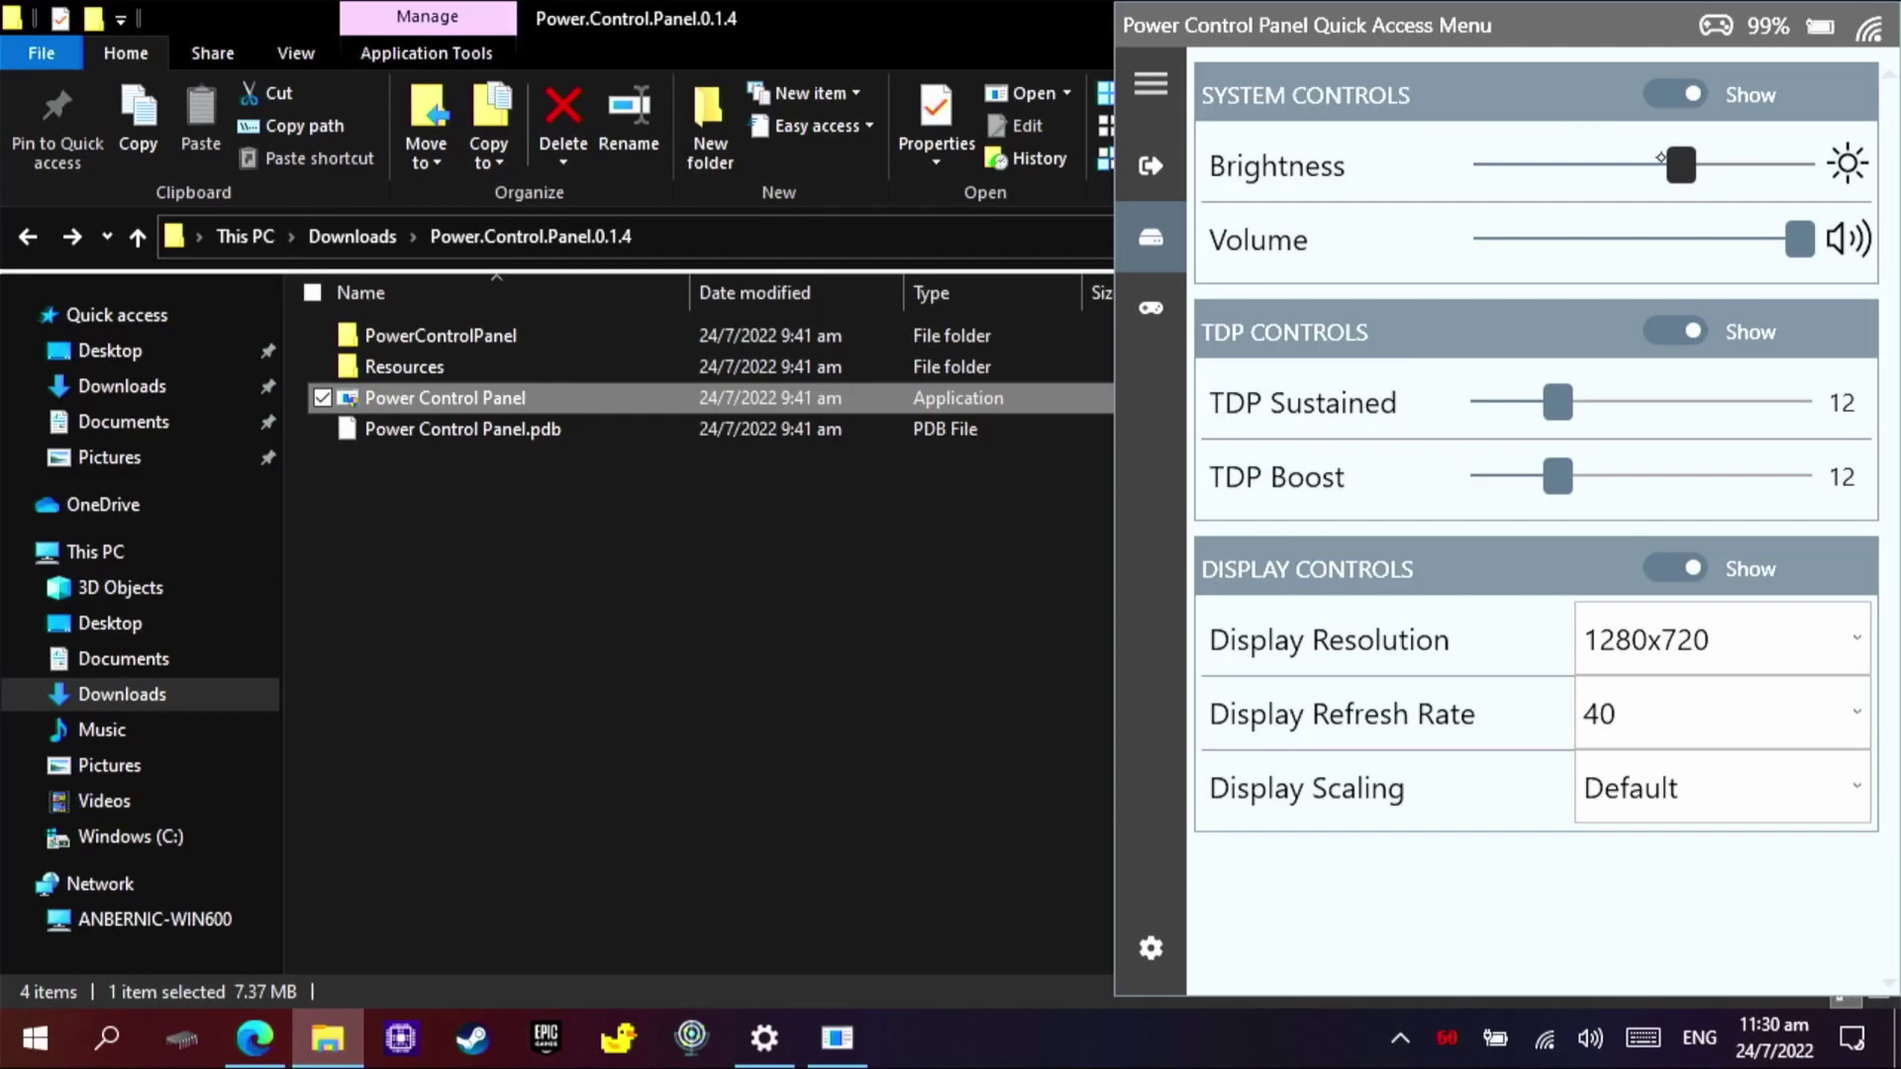
left_click(1661, 158)
left_click(1775, 161)
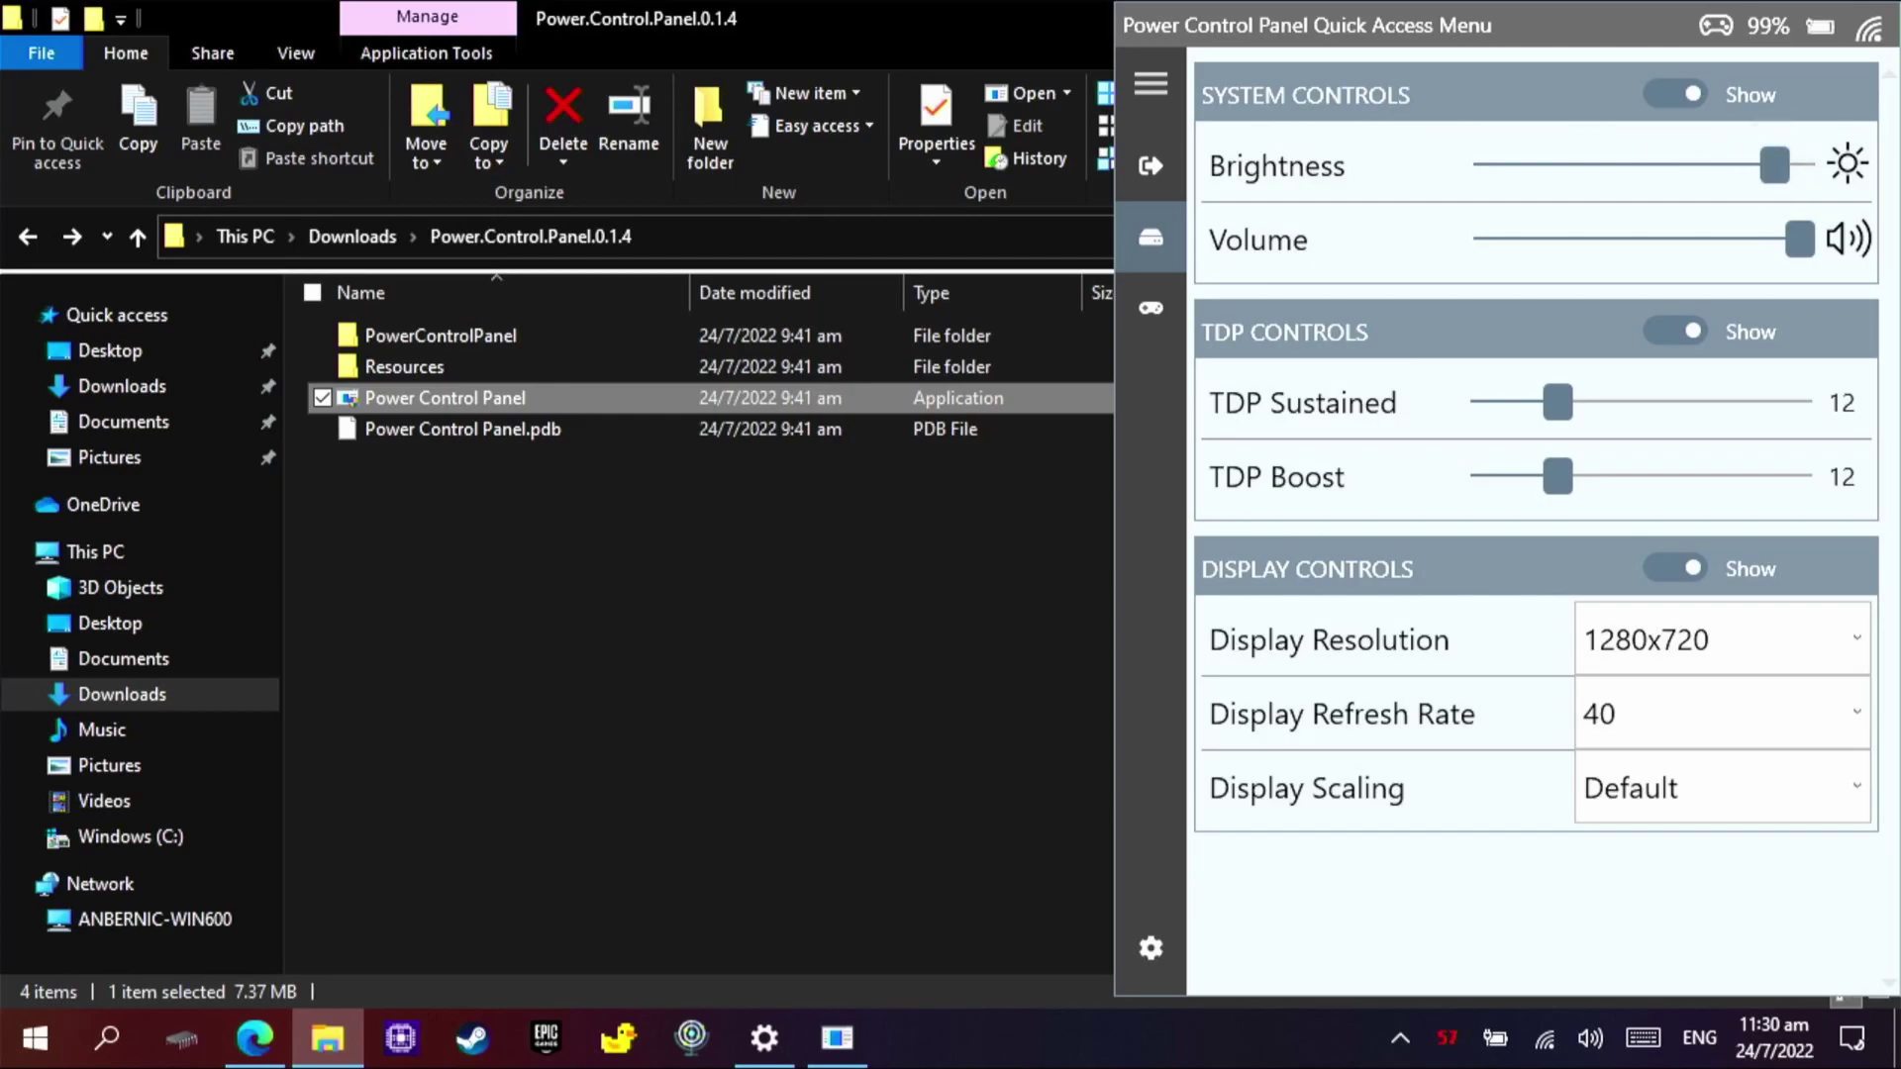
key("Right")
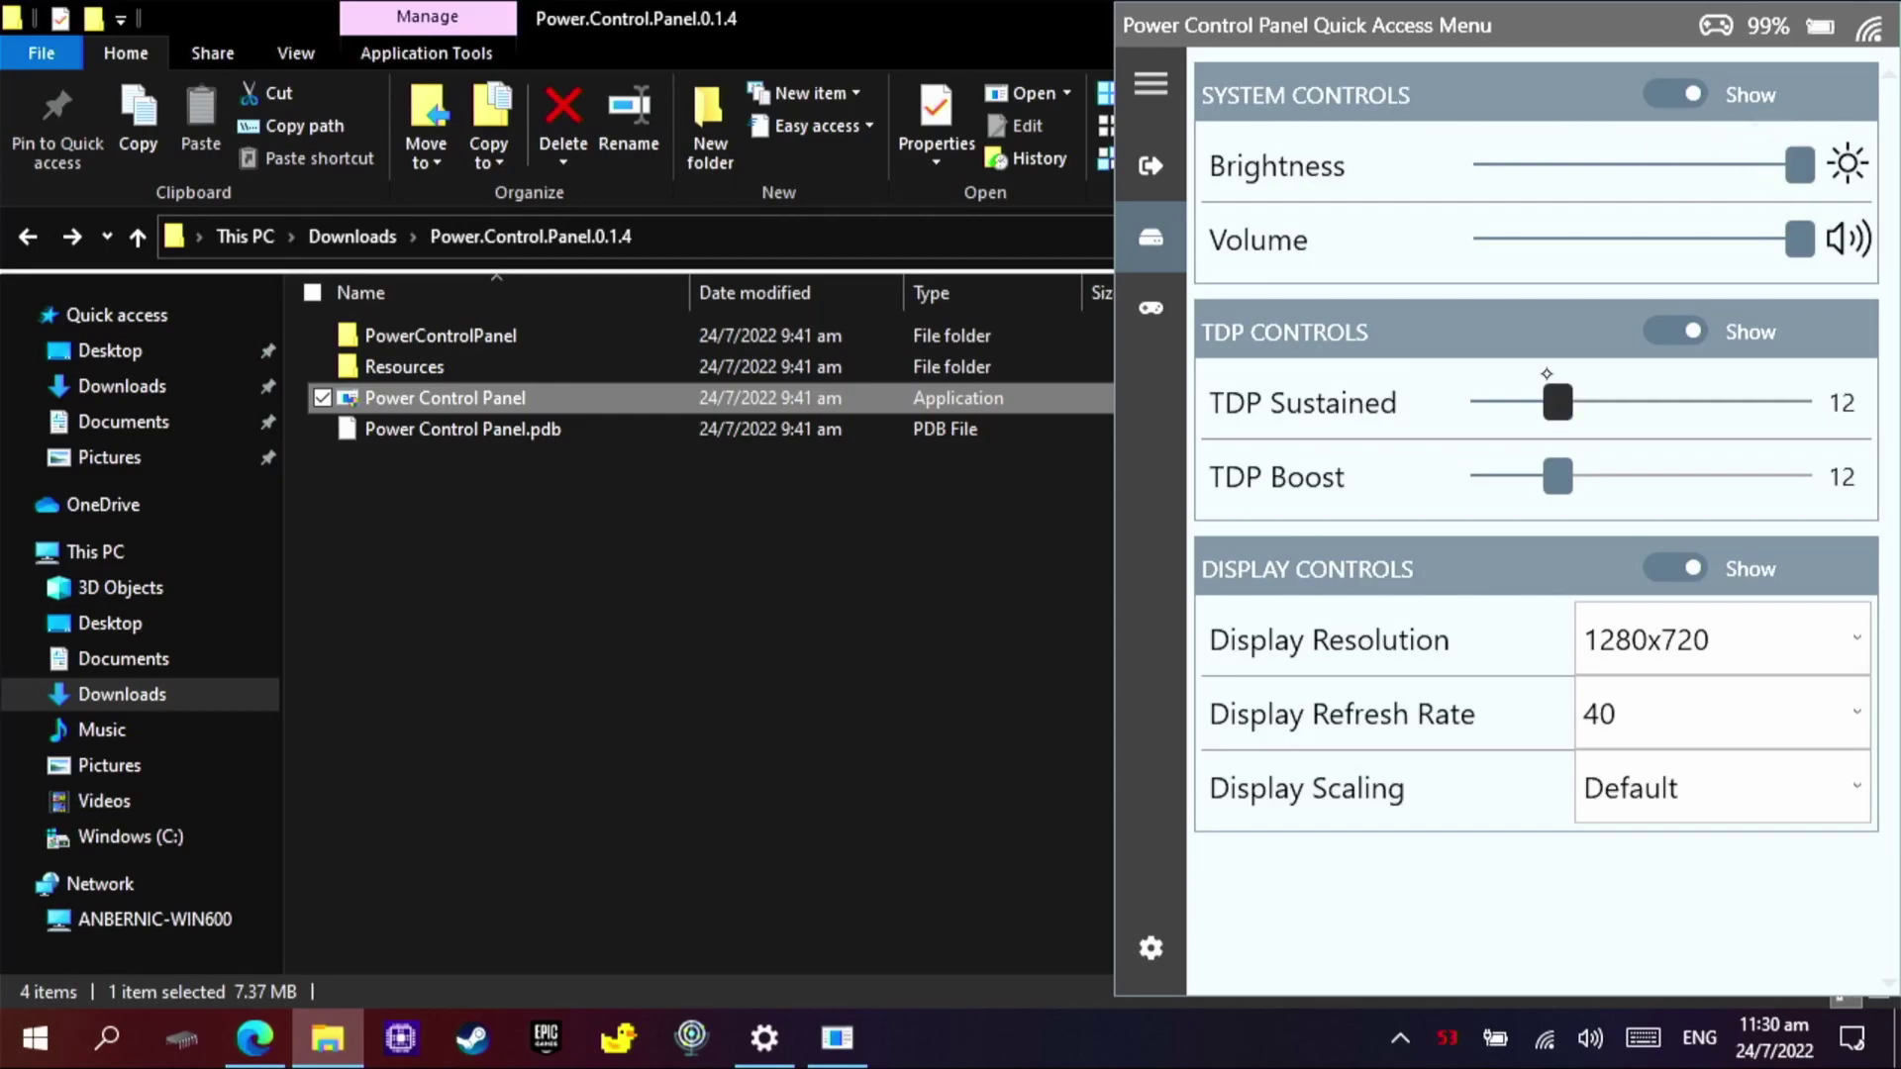
- Raise TDP Sustained and TDP Boost to 23
left_click_drag(1547, 374, 1673, 402)
left_click(1672, 476)
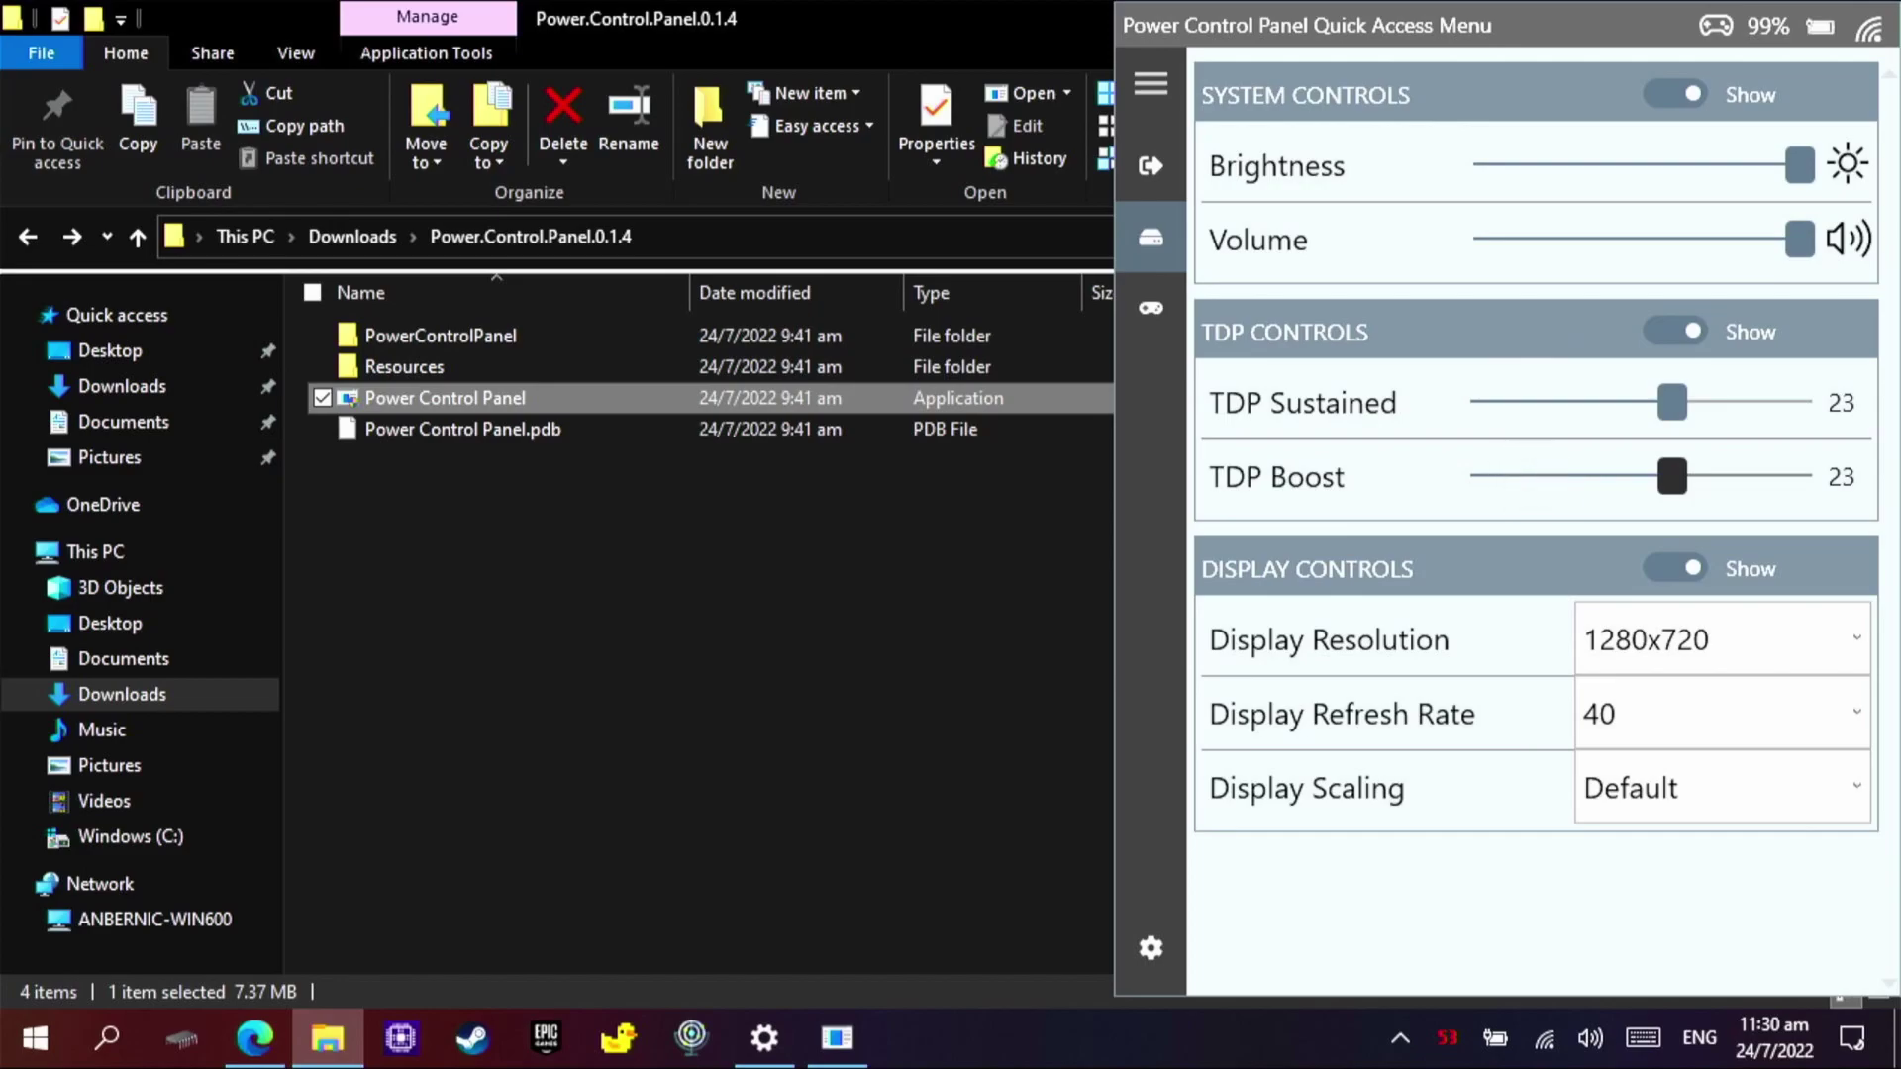
- Reduce TDP Sustained and TDP Boost in stages until both are set to 12
left_click_drag(1673, 477, 1638, 476)
left_click(1505, 466)
left_click(1579, 404)
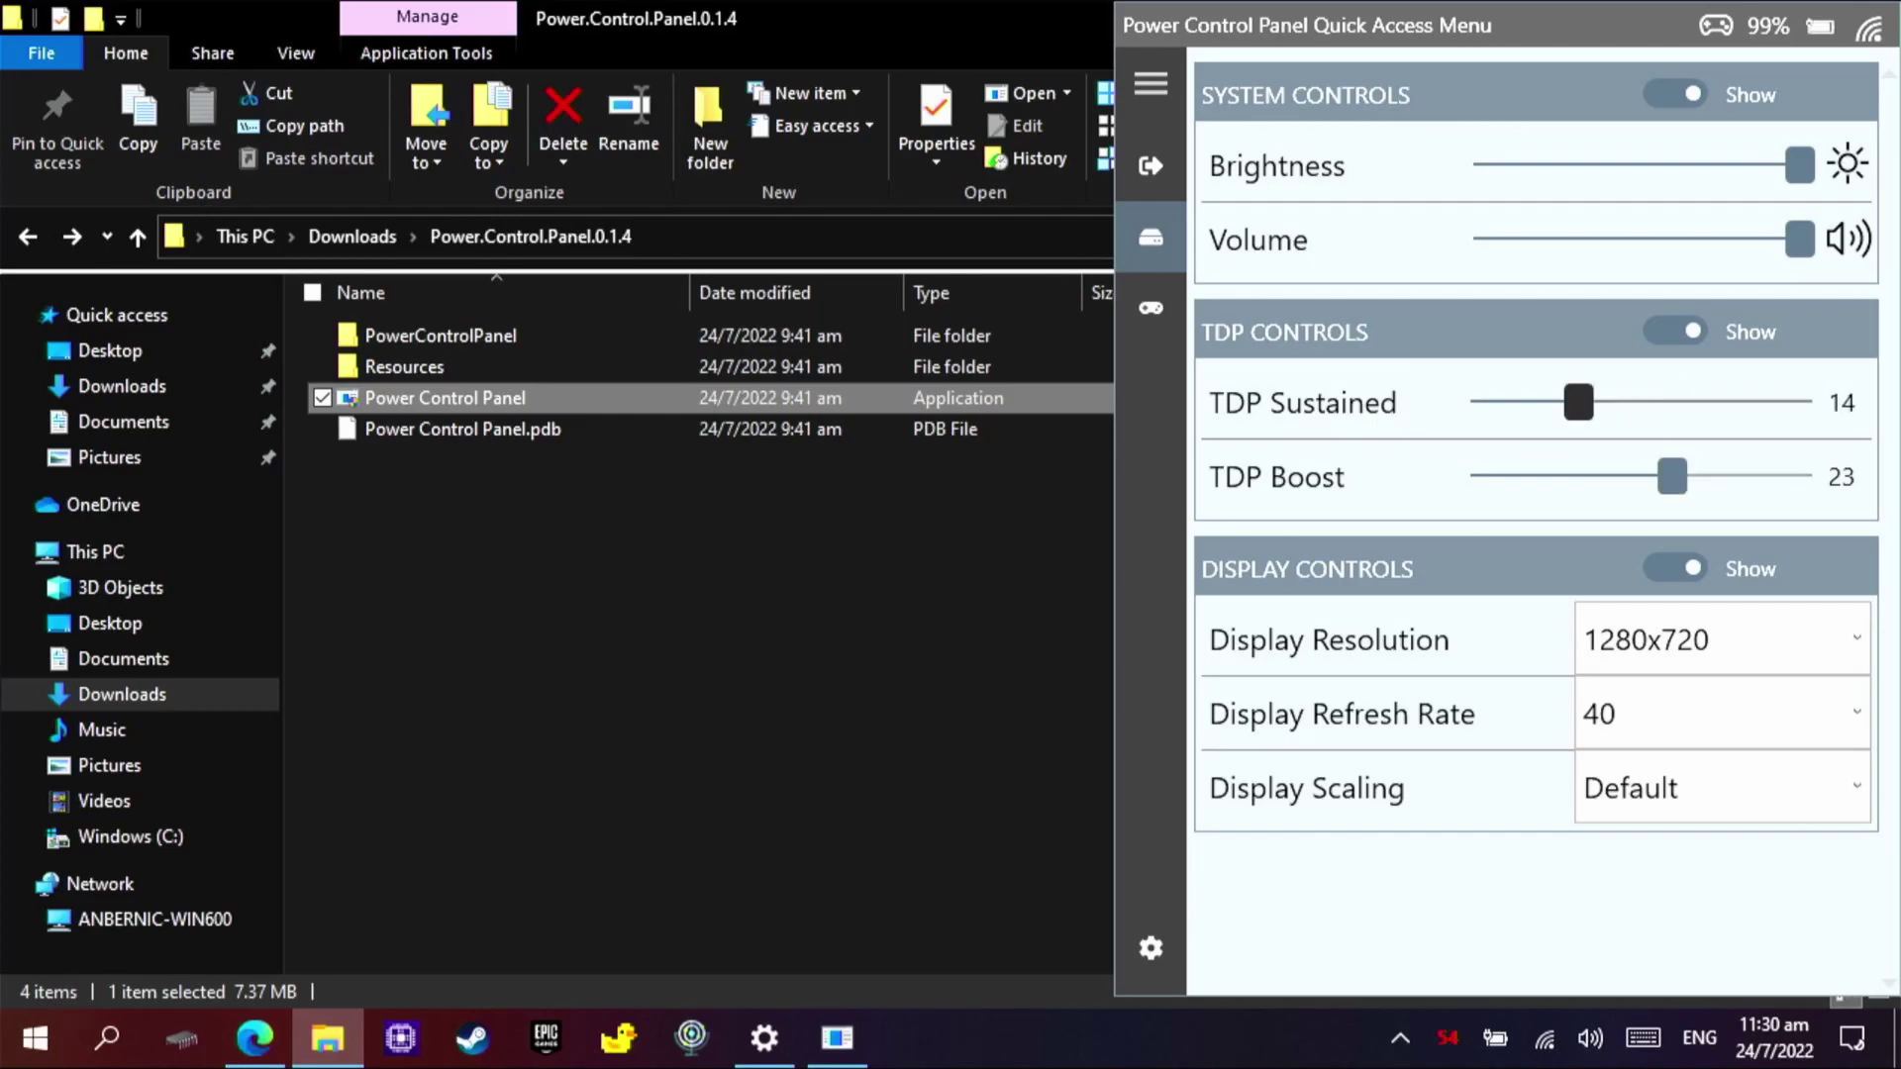
left_click(1533, 485)
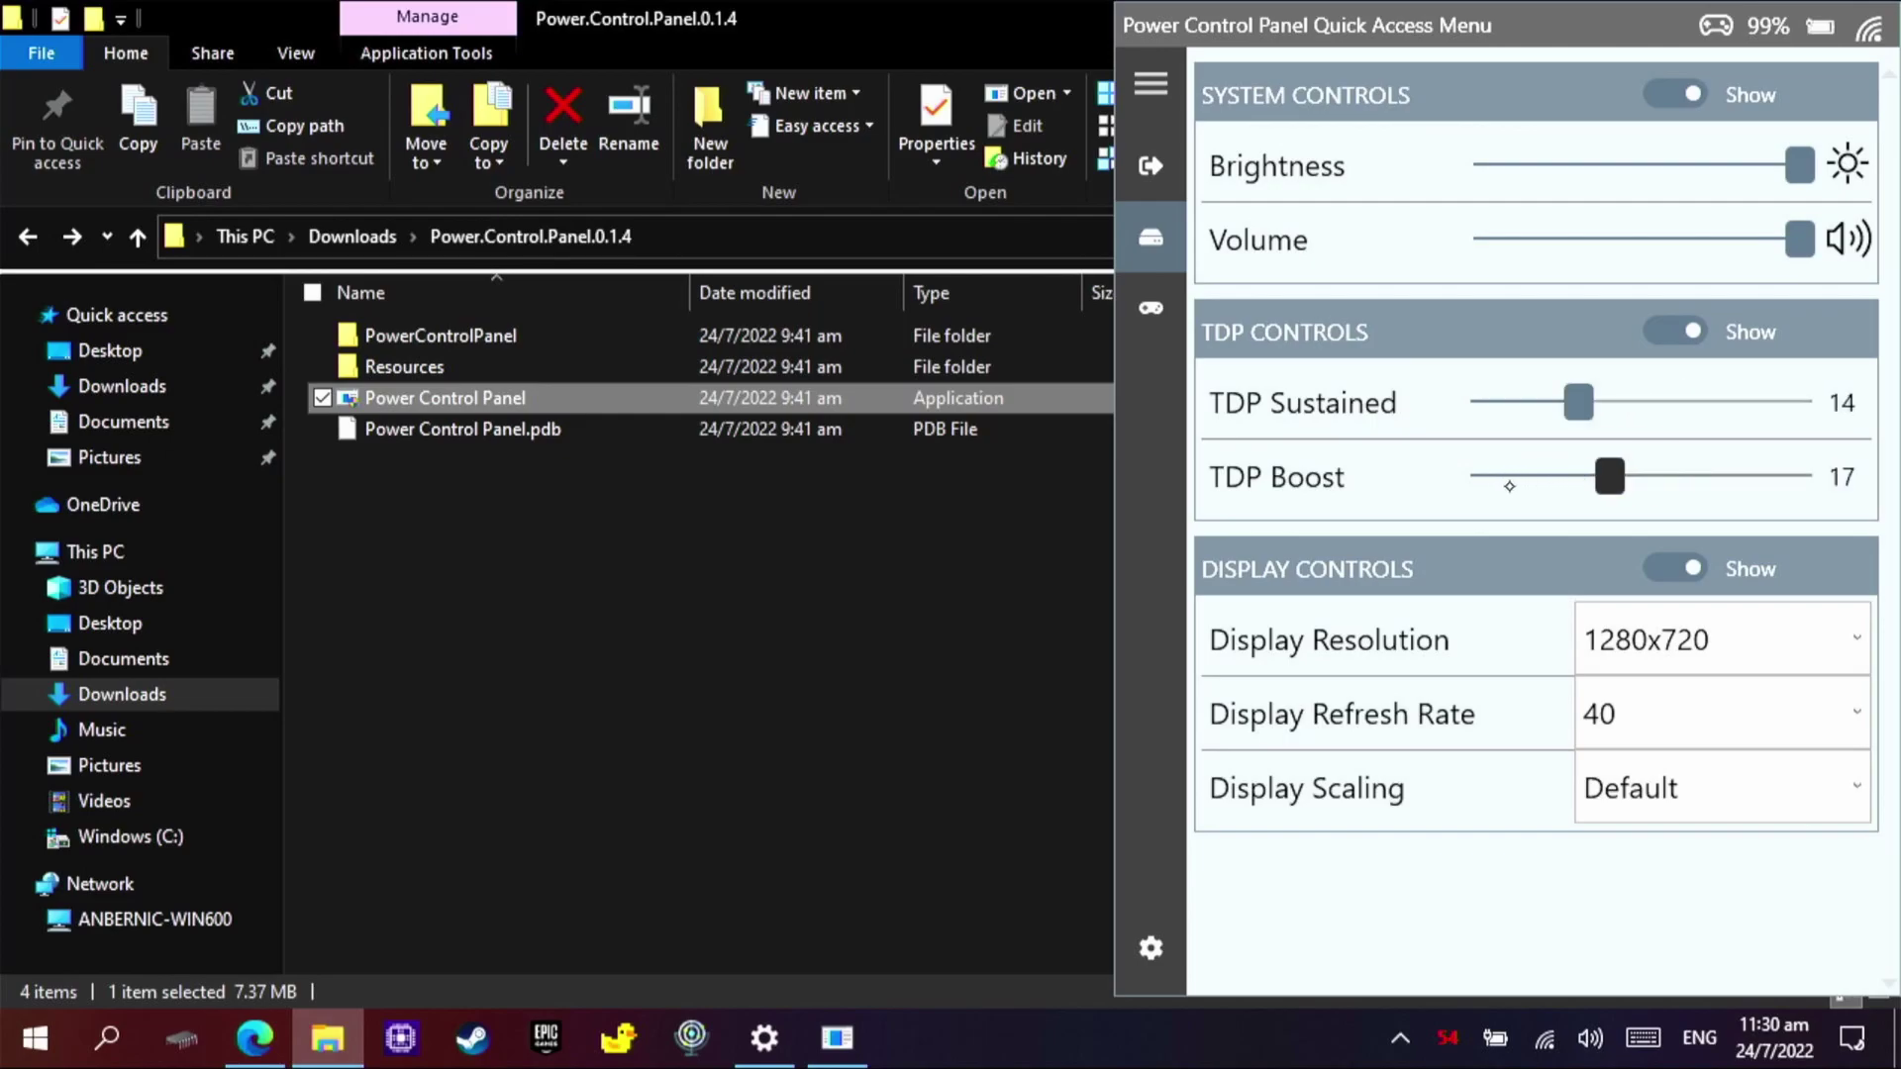
left_click_drag(1587, 464, 1516, 476)
left_click_drag(1578, 401, 1553, 396)
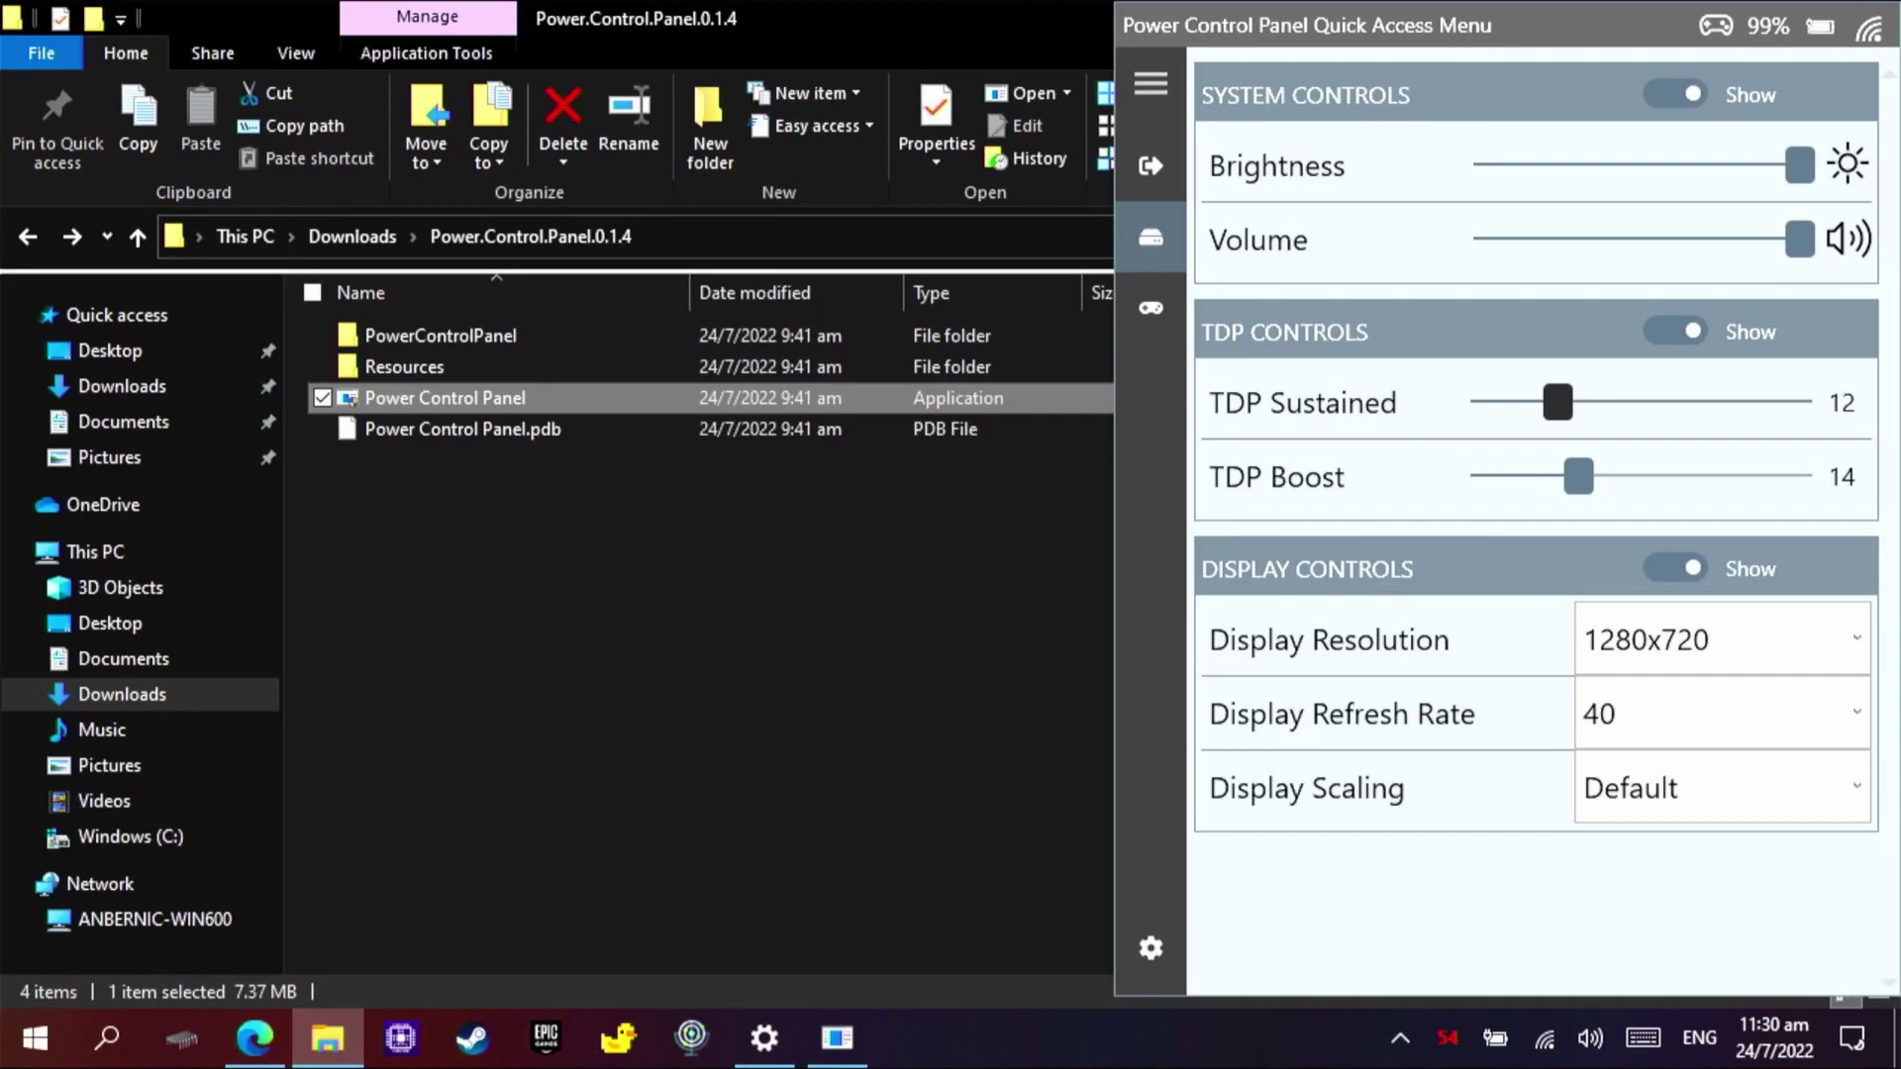
left_click(1514, 477)
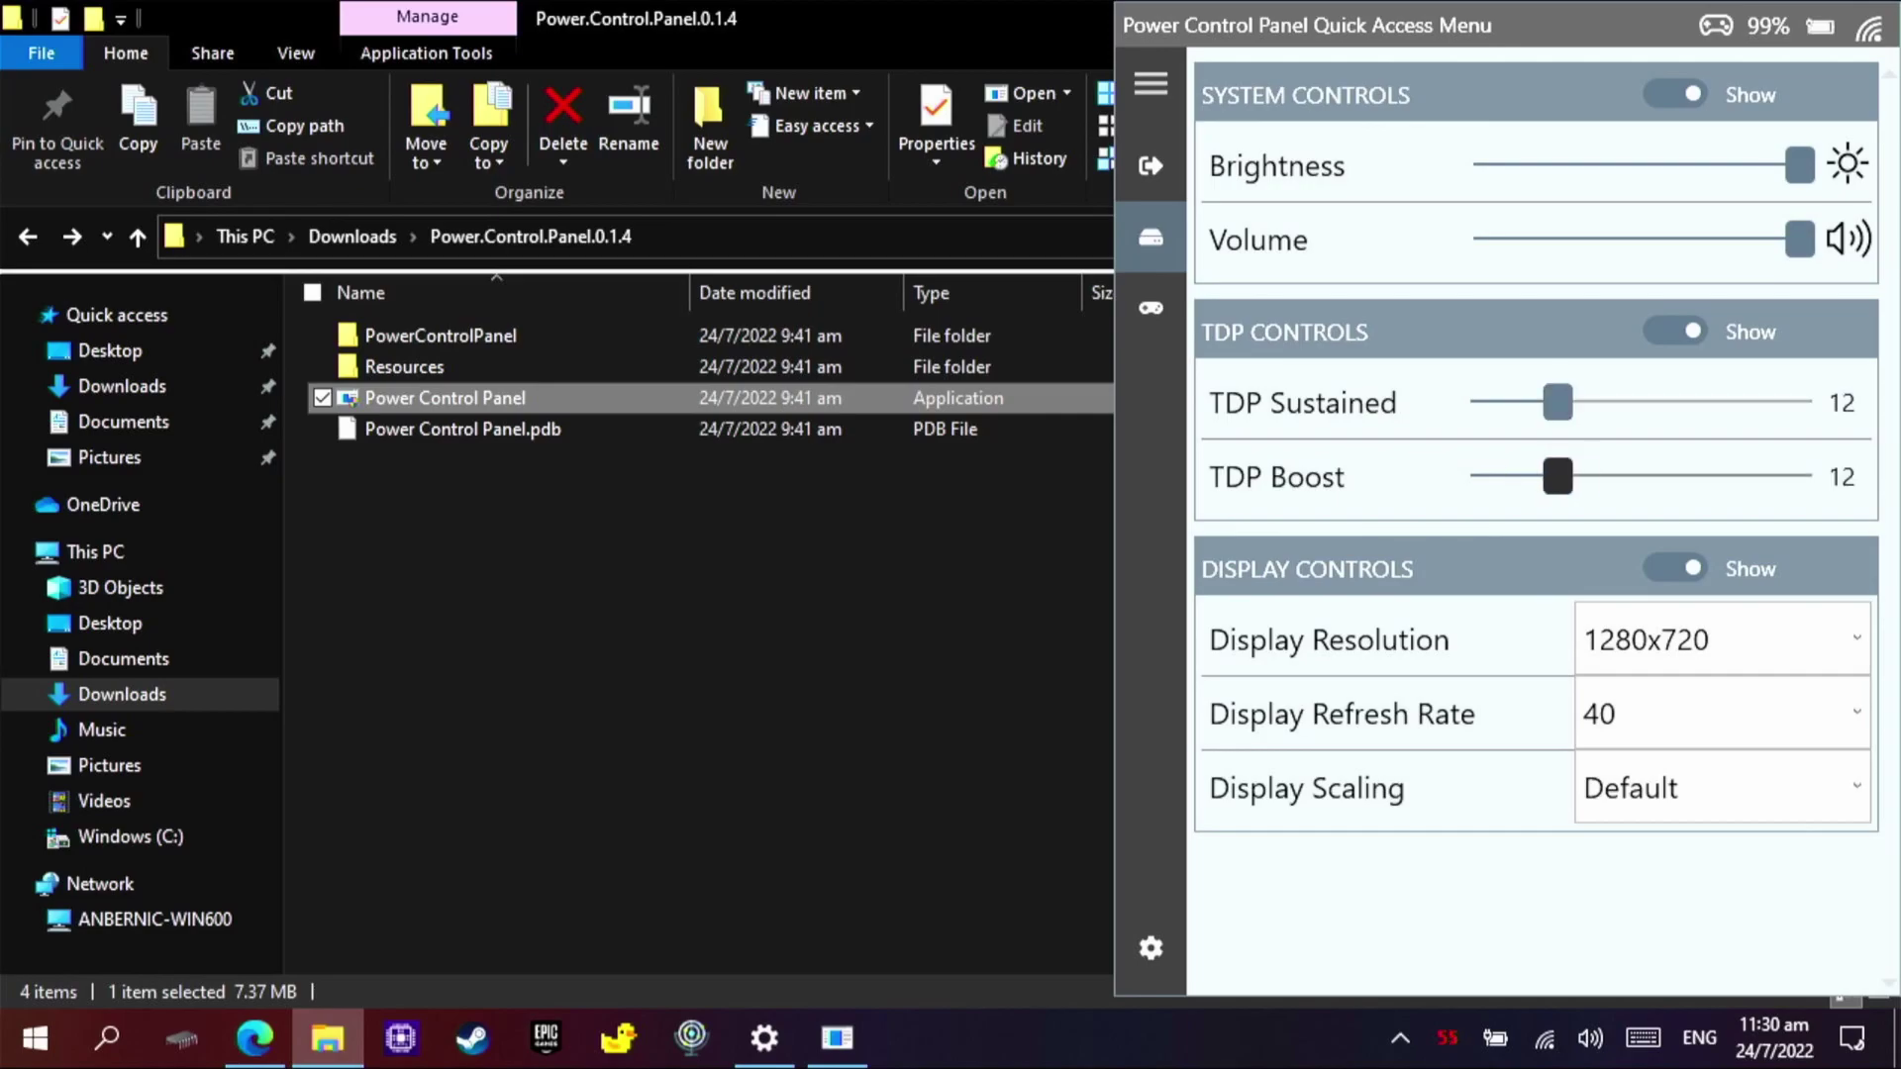